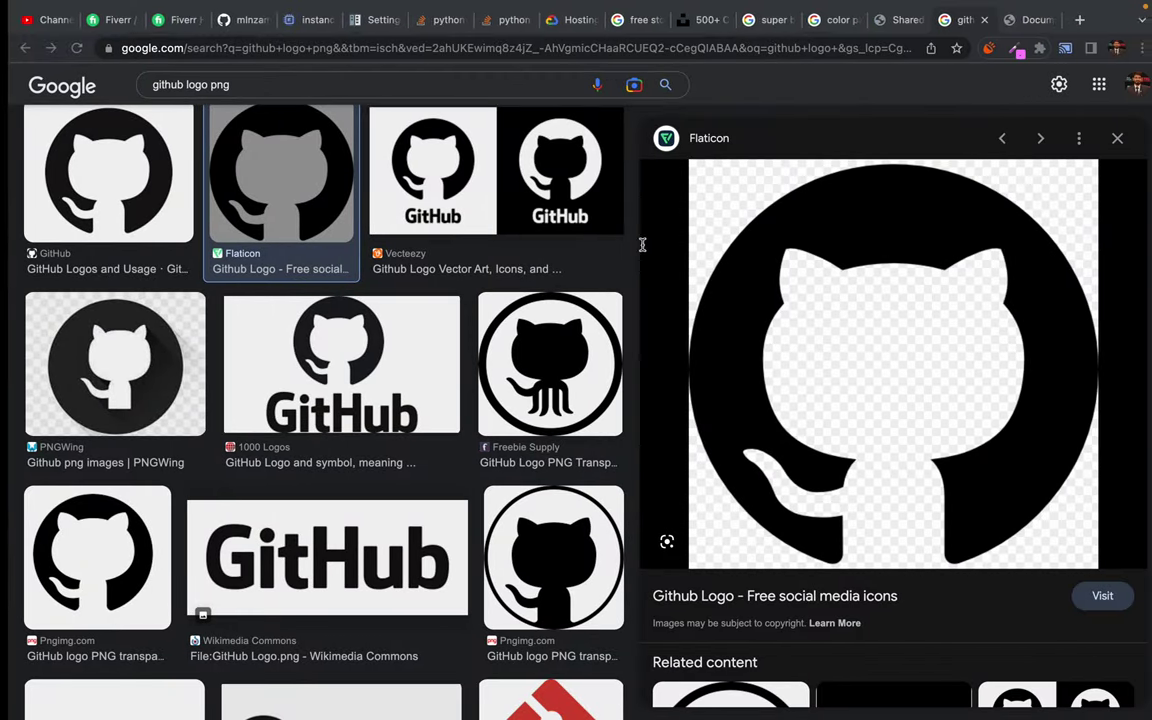
# Search the web for photopea in a new browser tab and open the Photopea website.
pyautogui.click(1071, 20)
pyautogui.write('photo')
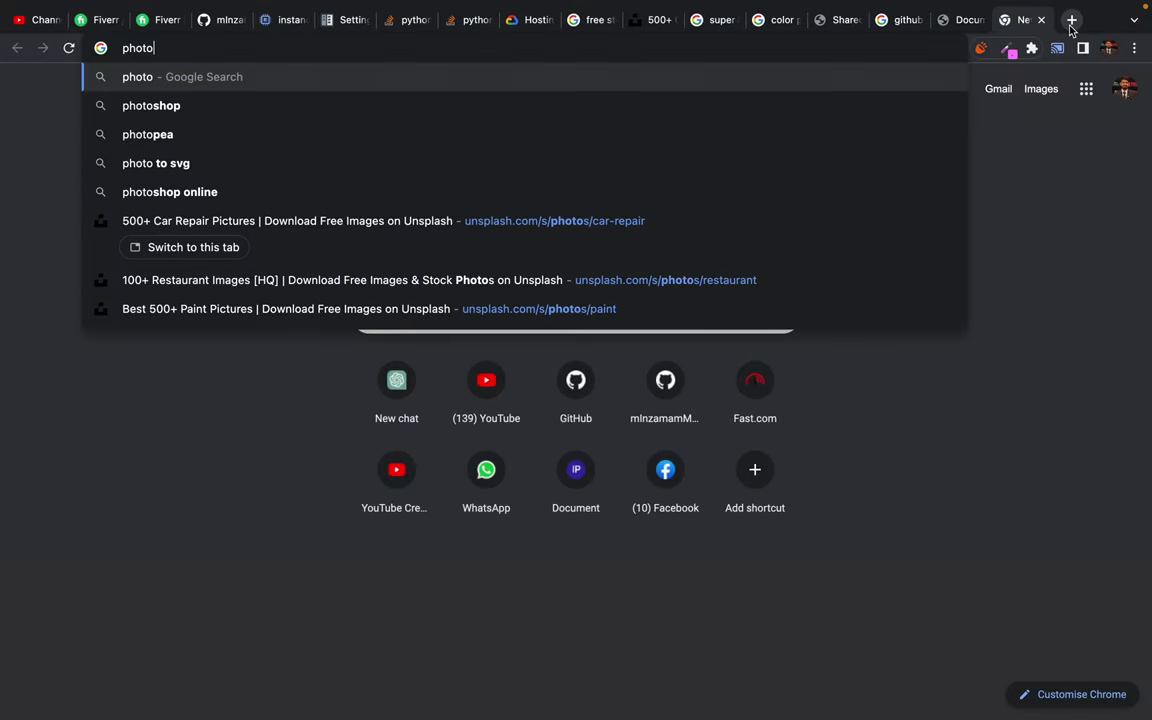
pyautogui.press('Down')
pyautogui.press('Down')
pyautogui.press('Return')
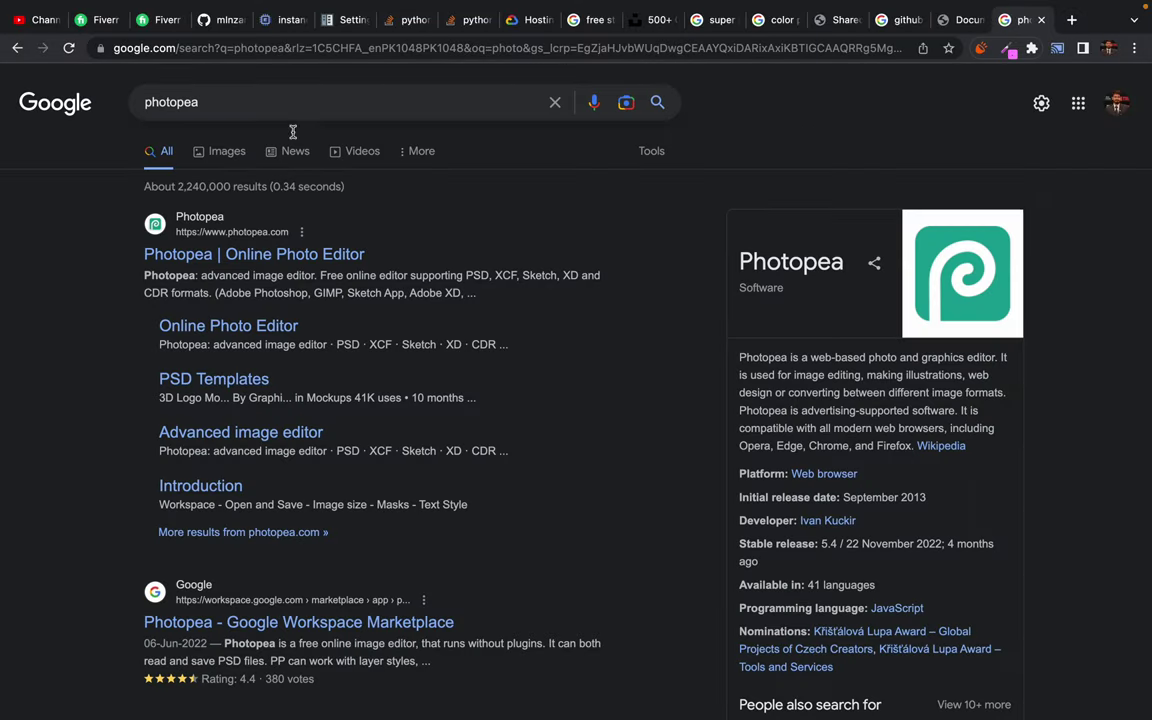
pyautogui.click(155, 254)
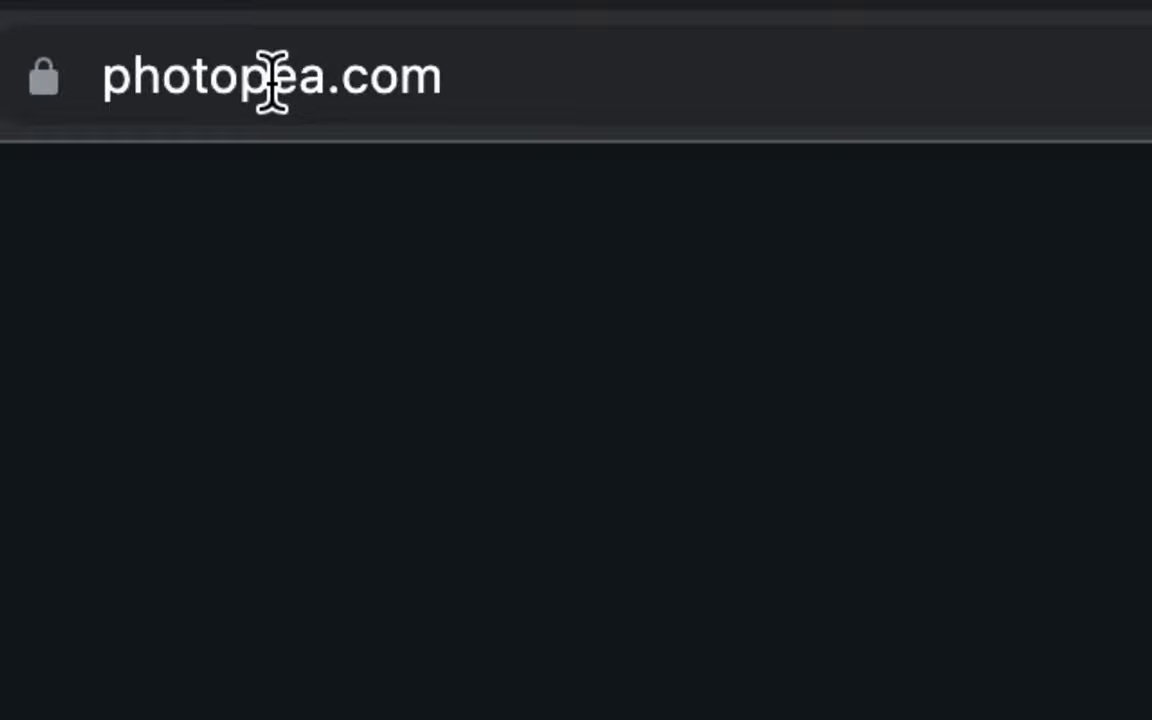
# Dismiss Photopea's introduction so the editor's start page fills the browser tab.
pyautogui.moveTo(240, 86); pyautogui.dragTo(318, 85)
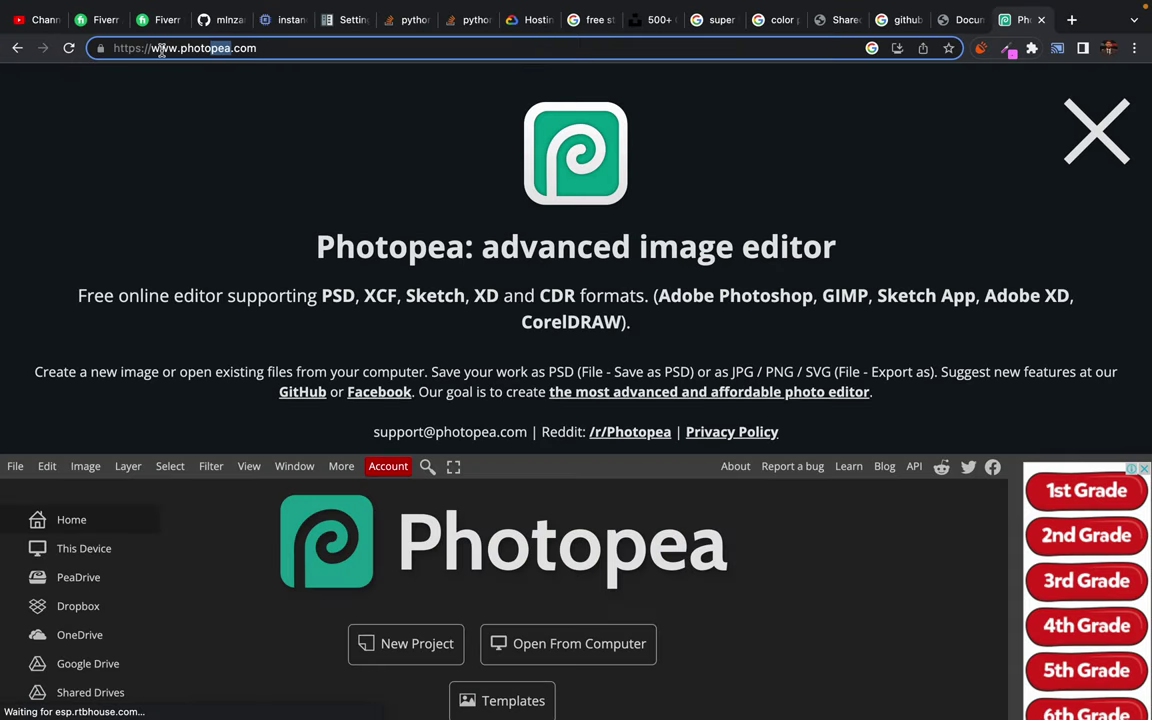
pyautogui.click(172, 118)
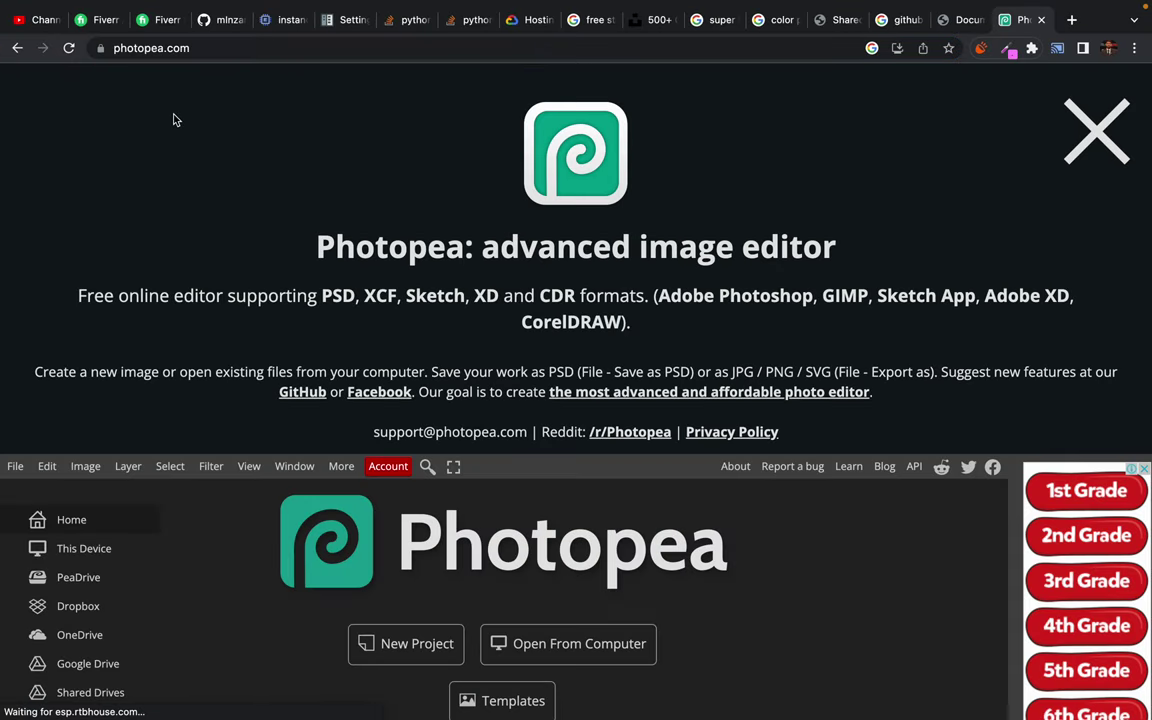
pyautogui.click(1094, 126)
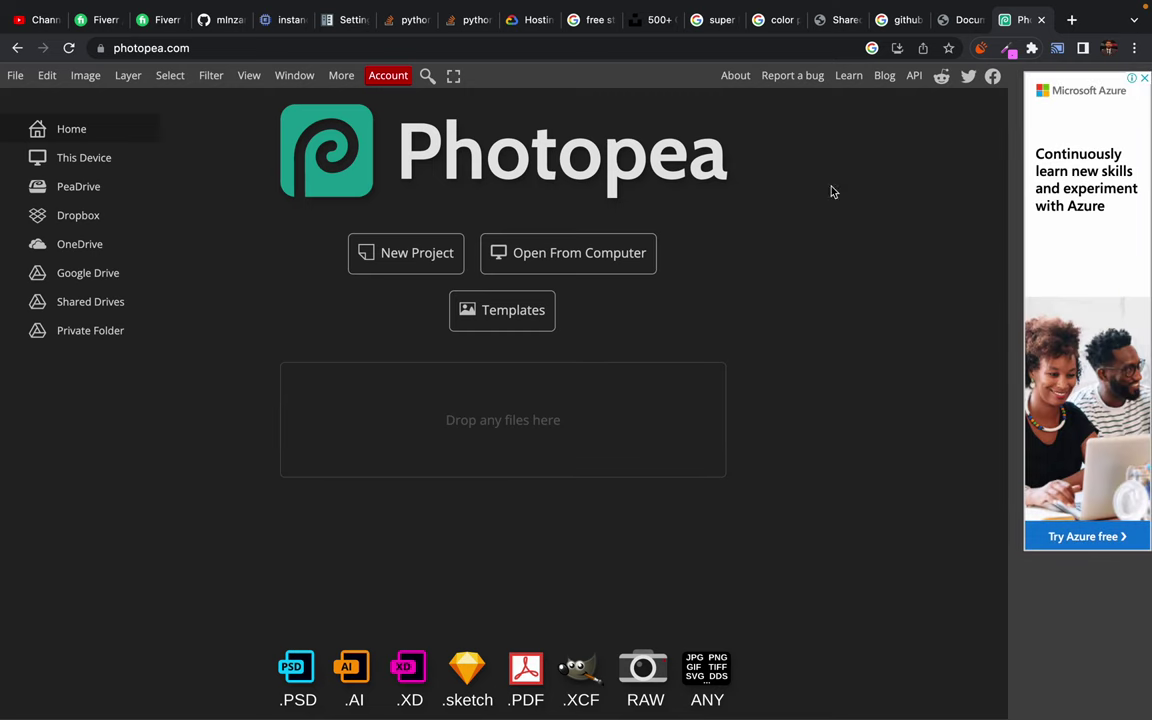
# Switch to VS Code and reveal banner.jpg from the 3. Image assets folder in Finder.
pyautogui.moveTo(748, 5)
pyautogui.hotkey('ctrl', 'Left')
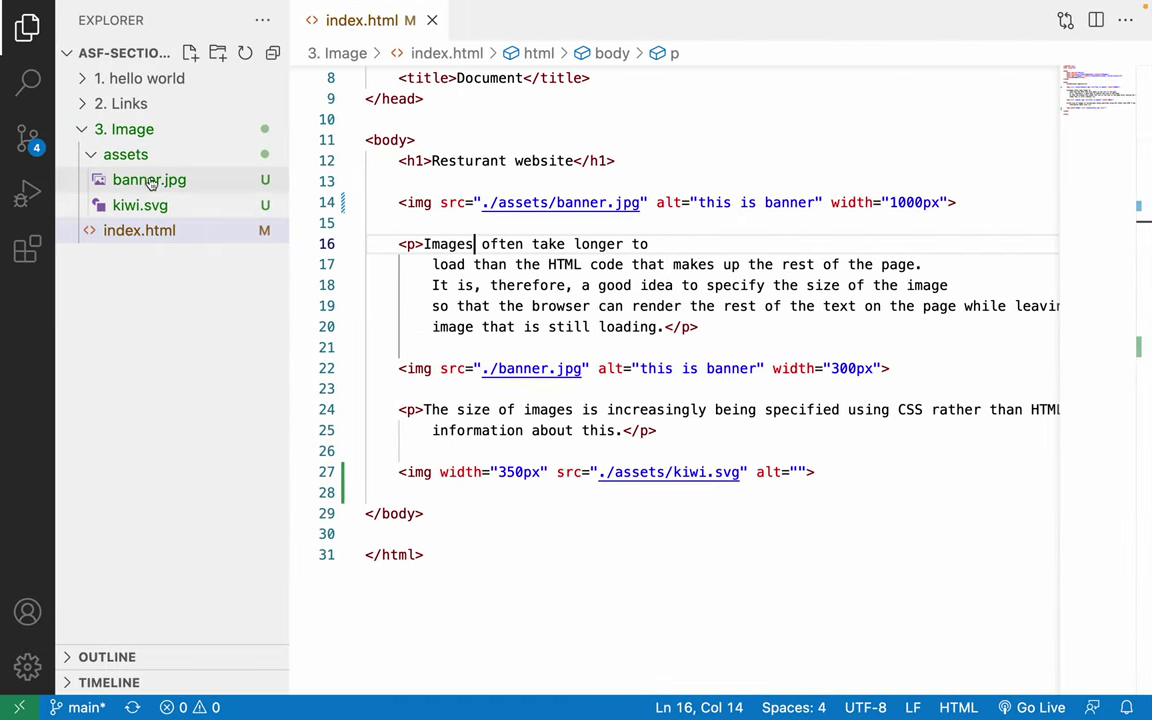
pyautogui.click(150, 182)
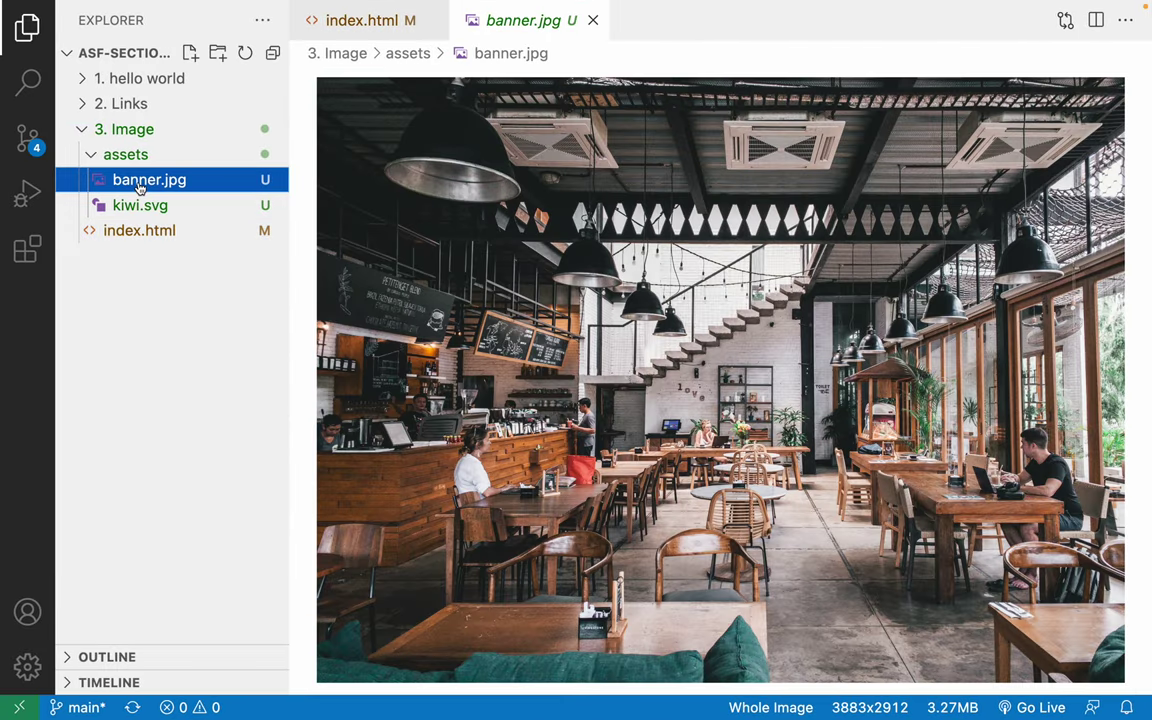
pyautogui.rightClick(140, 189)
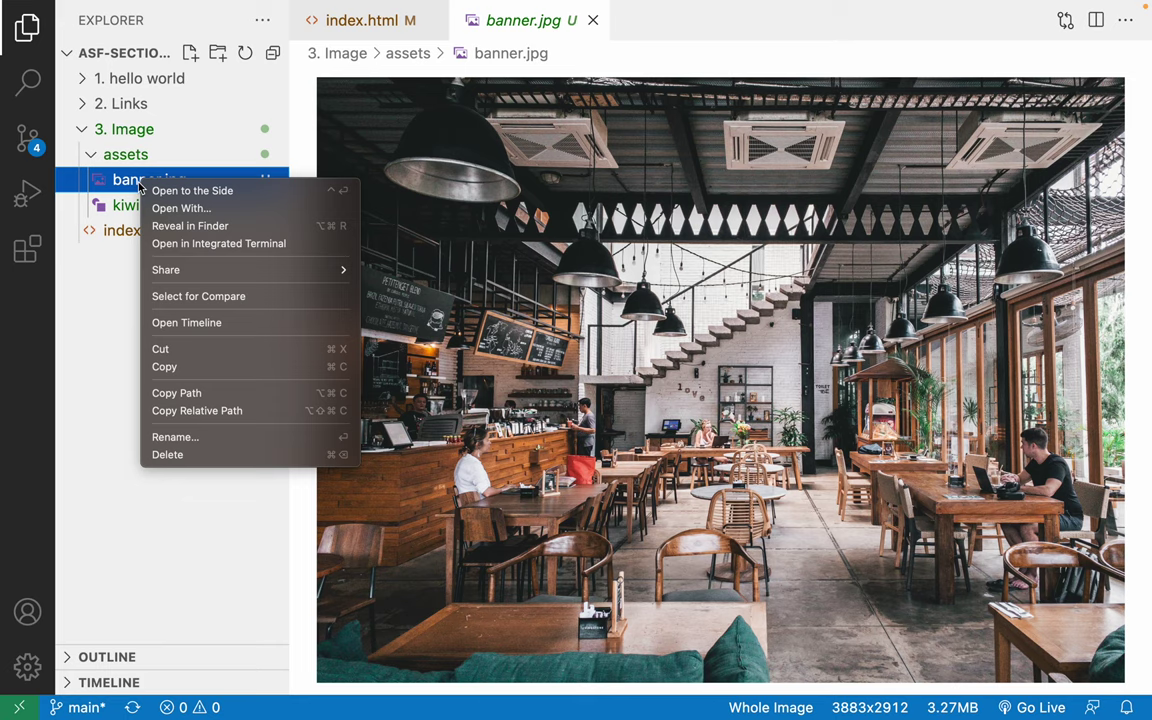
pyautogui.click(200, 225)
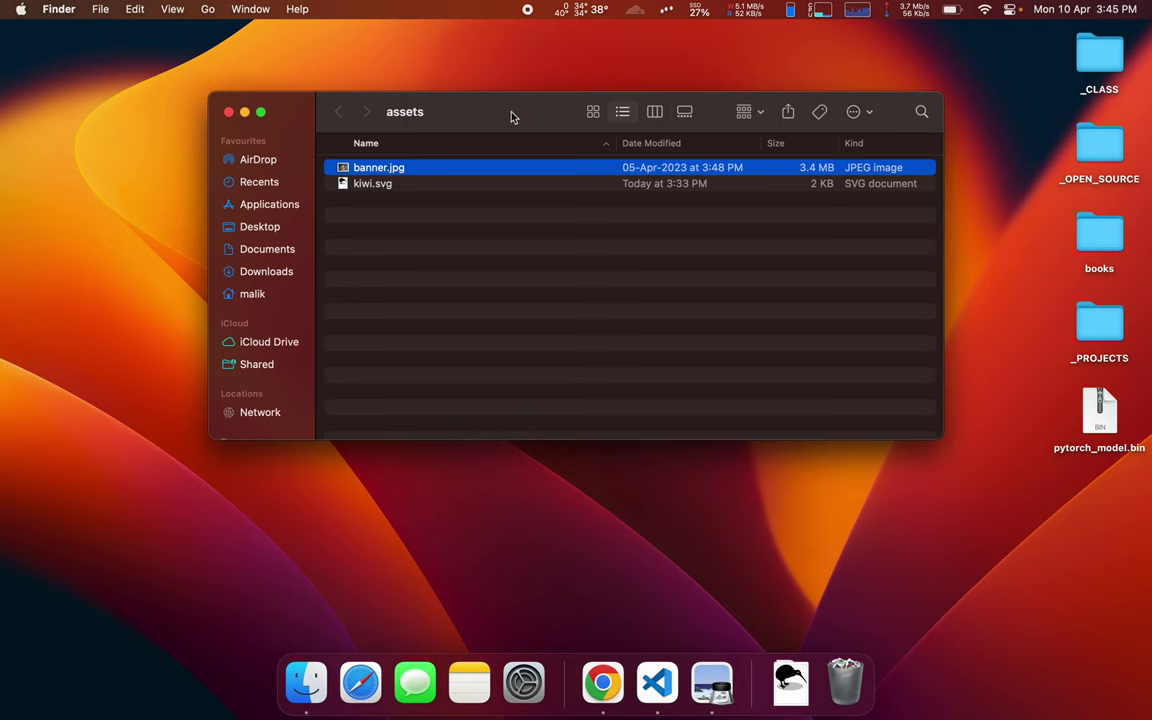
# Show the assets folder in column view and examine banner.jpg's file size, dimensions and resolution.
pyautogui.moveTo(507, 116); pyautogui.dragTo(398, 108)
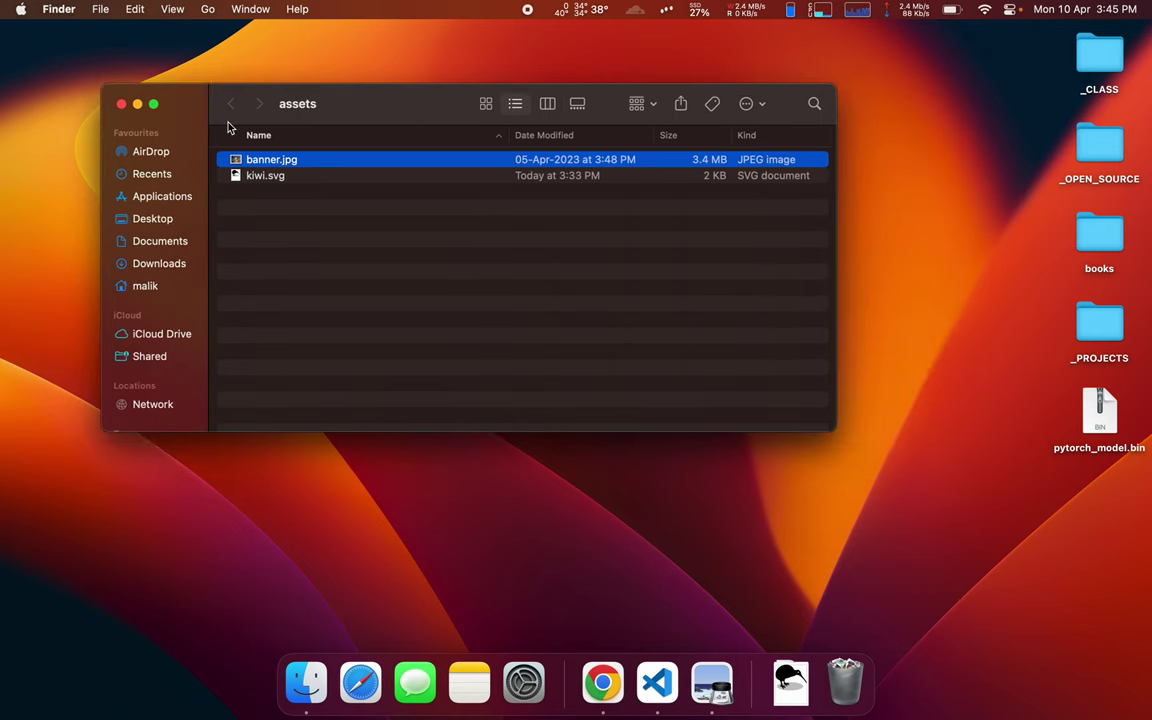
pyautogui.click(548, 104)
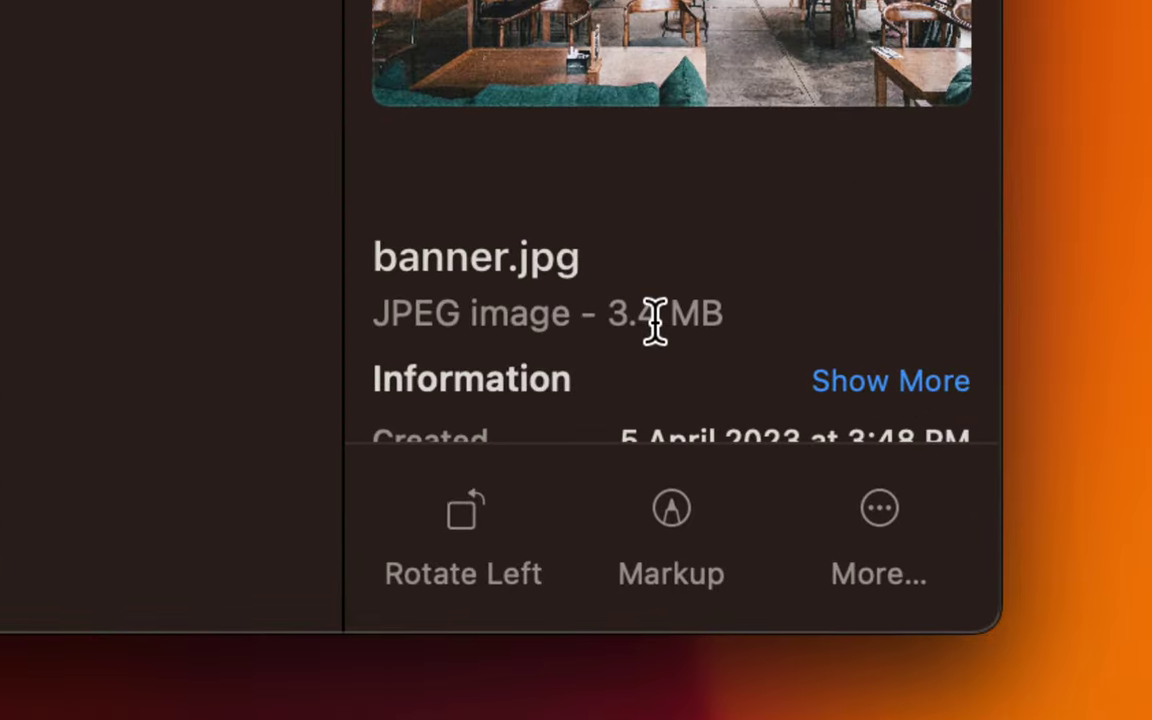
pyautogui.scroll(-5, 643, 365)
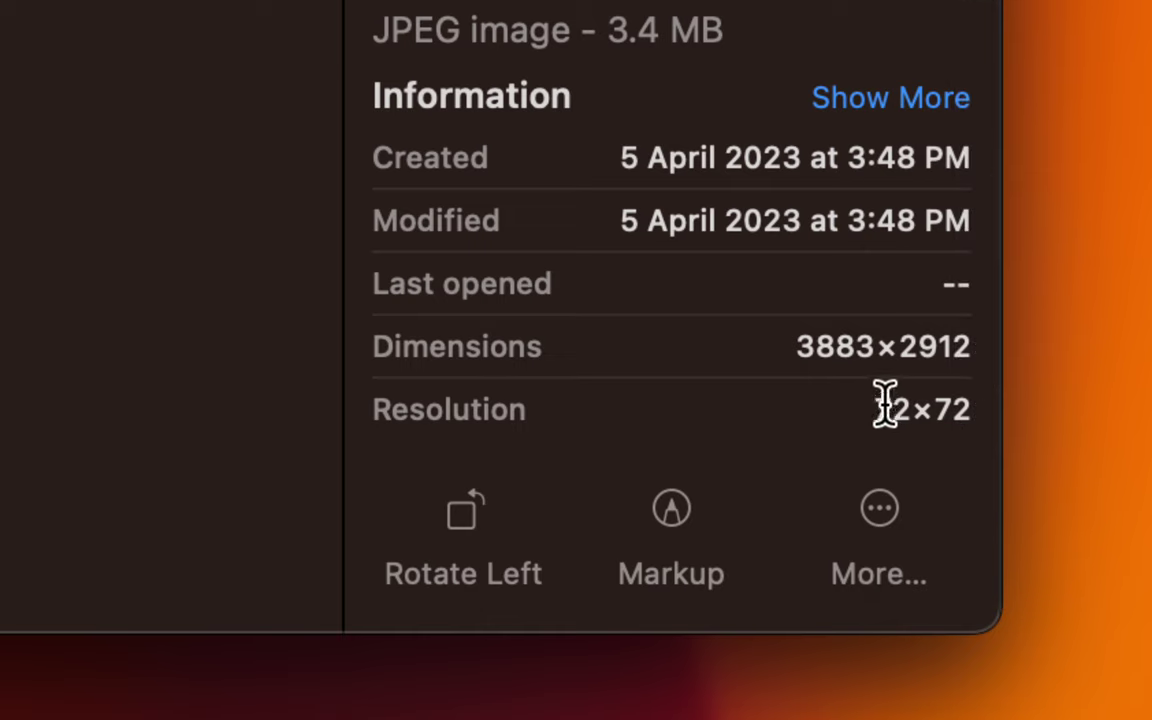
pyautogui.moveTo(792, 345); pyautogui.dragTo(864, 345)
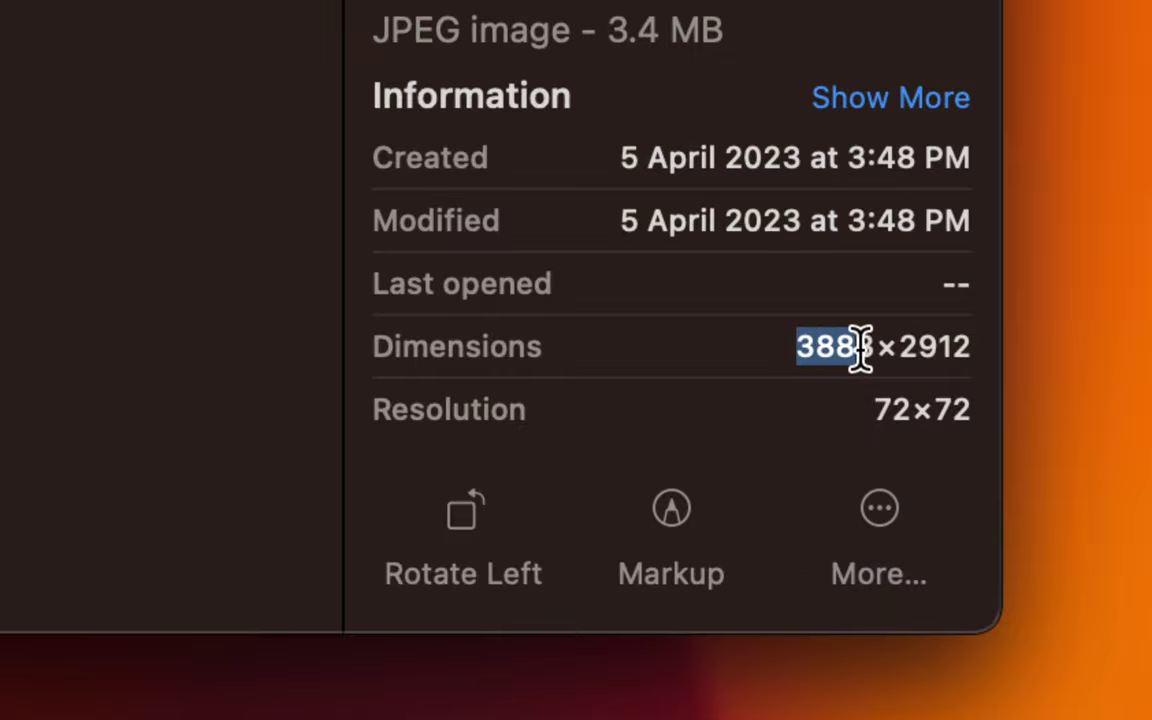
pyautogui.click(864, 345)
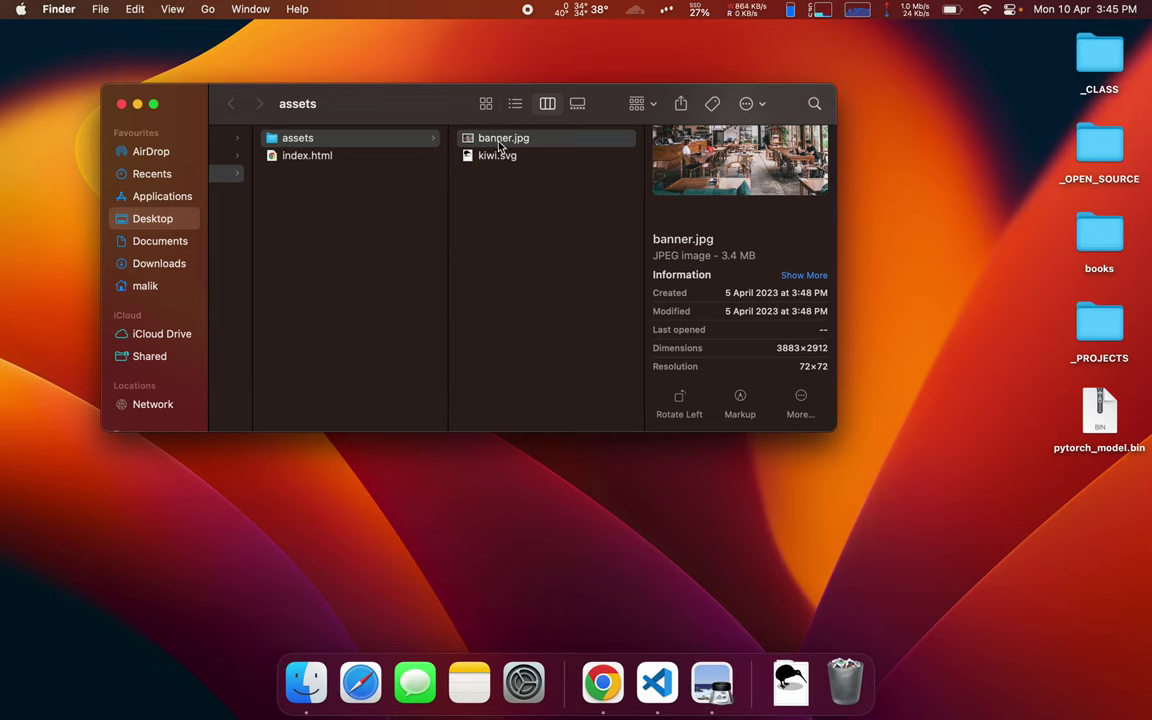
pyautogui.scroll(3, 700, 220)
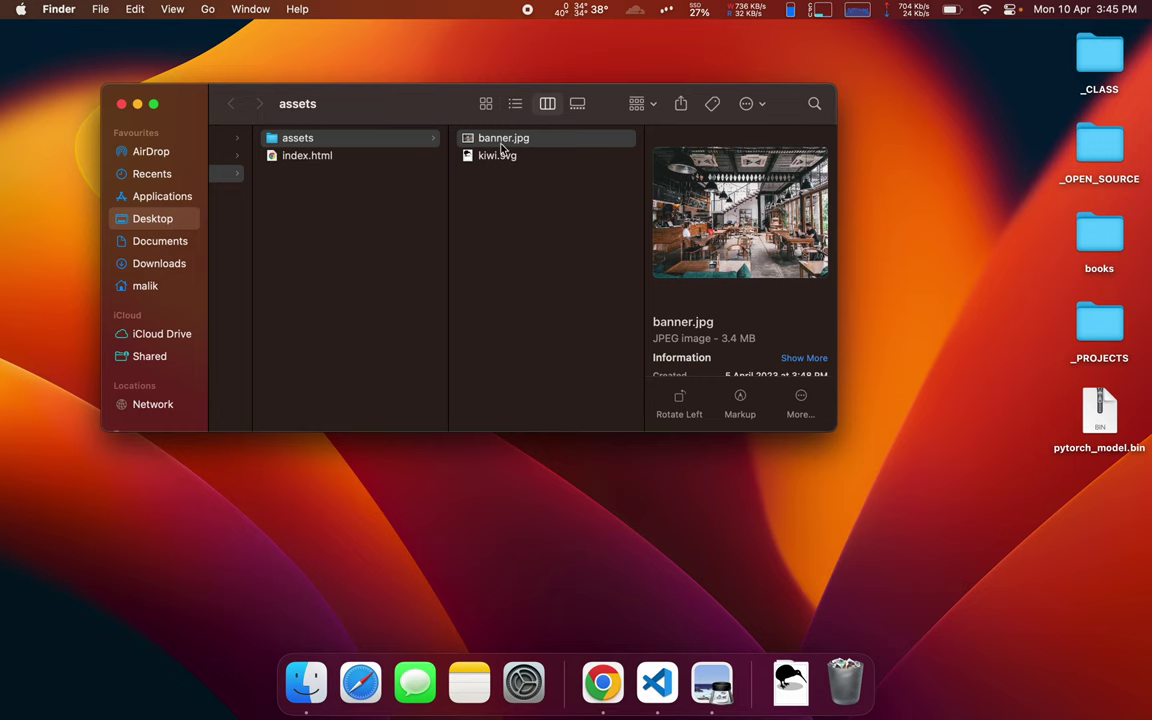
# Bring banner.jpg from the assets folder into Photopea in the browser and open it for editing.
pyautogui.click(506, 185)
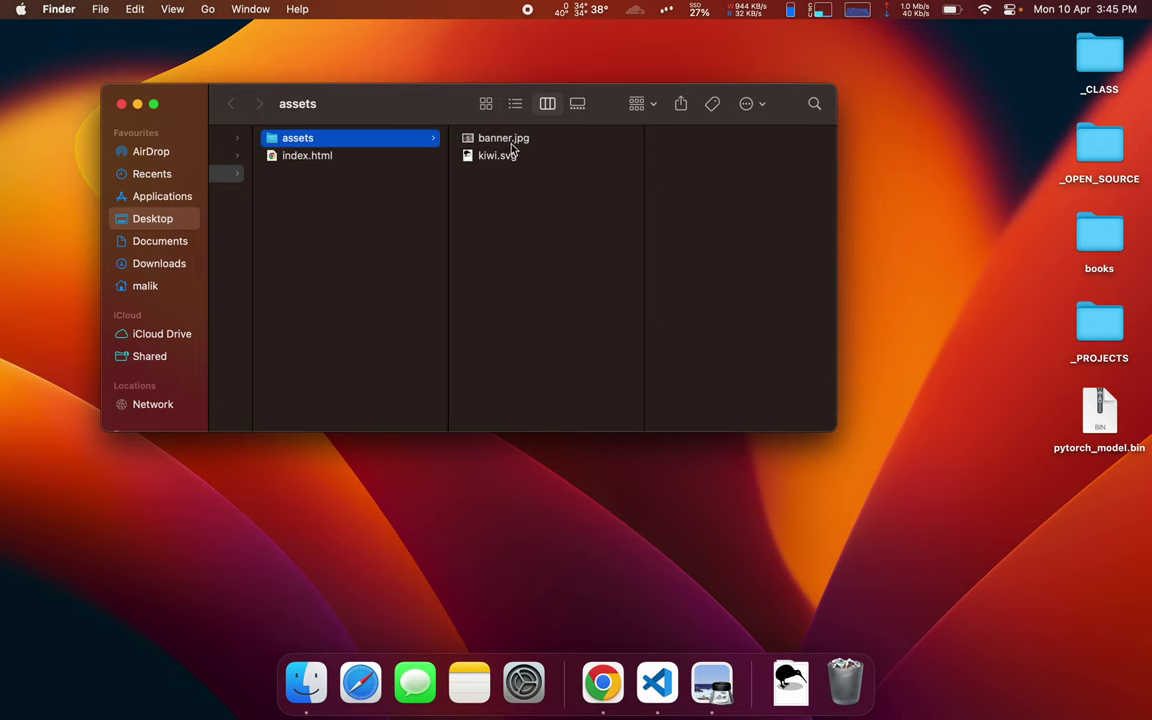
pyautogui.click(512, 147)
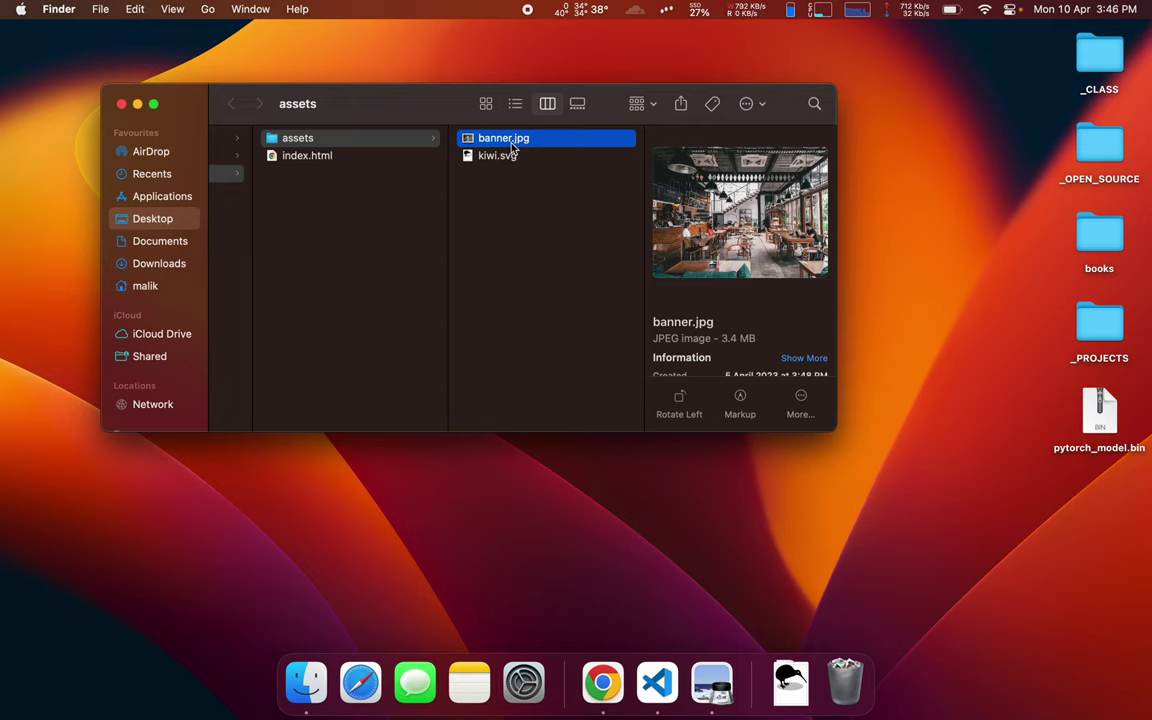
pyautogui.click(490, 200)
pyautogui.click(502, 141)
pyautogui.moveTo(500, 143); pyautogui.dragTo(643, 188)
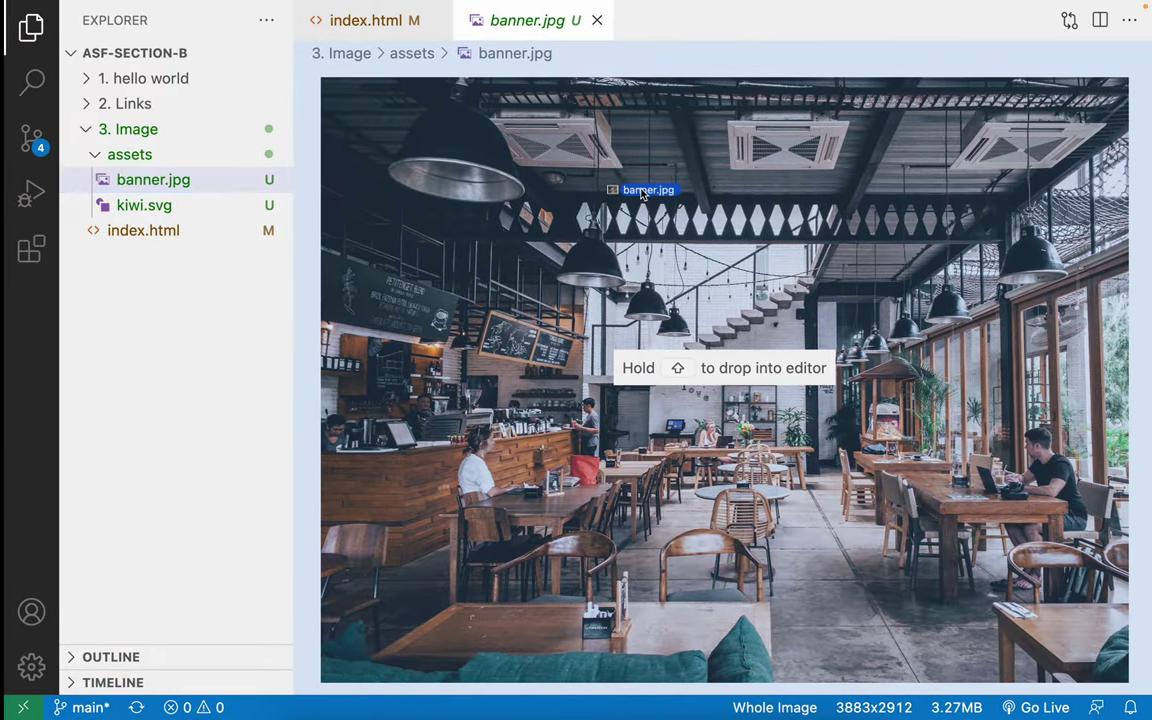
pyautogui.moveTo(640, 185); pyautogui.dragTo(490, 421)
pyautogui.hotkey('ctrl', 'Right')
pyautogui.hotkey('ctrl', 'Right')
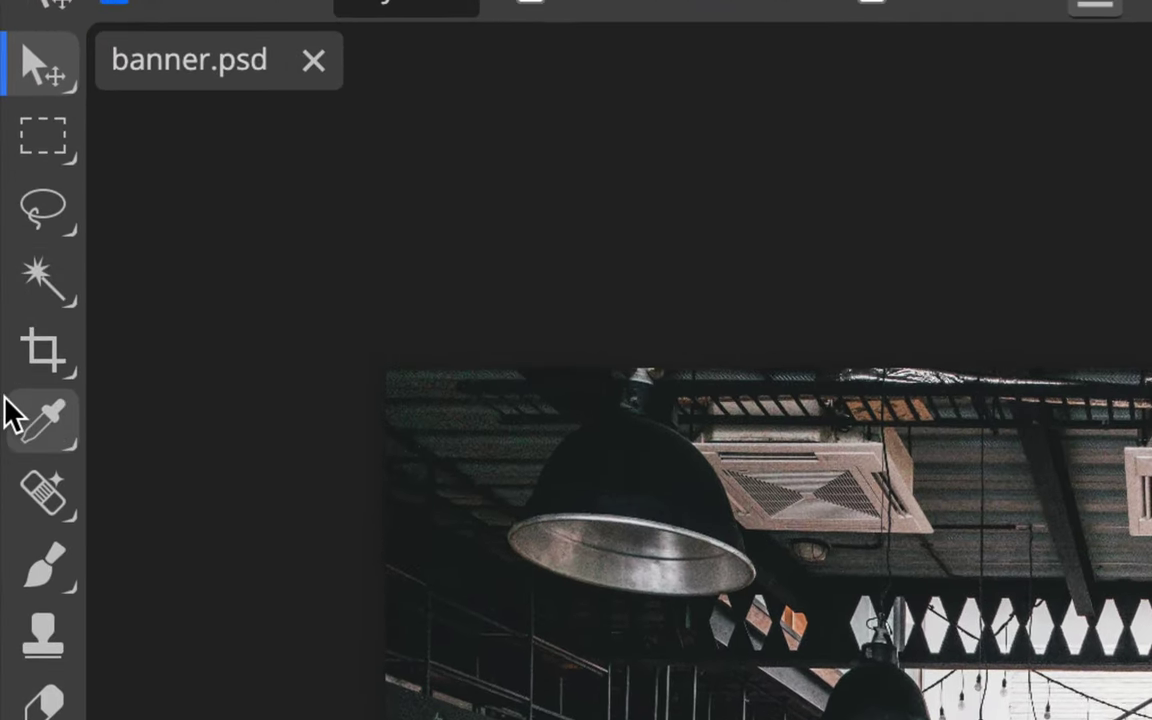
pyautogui.click(42, 350)
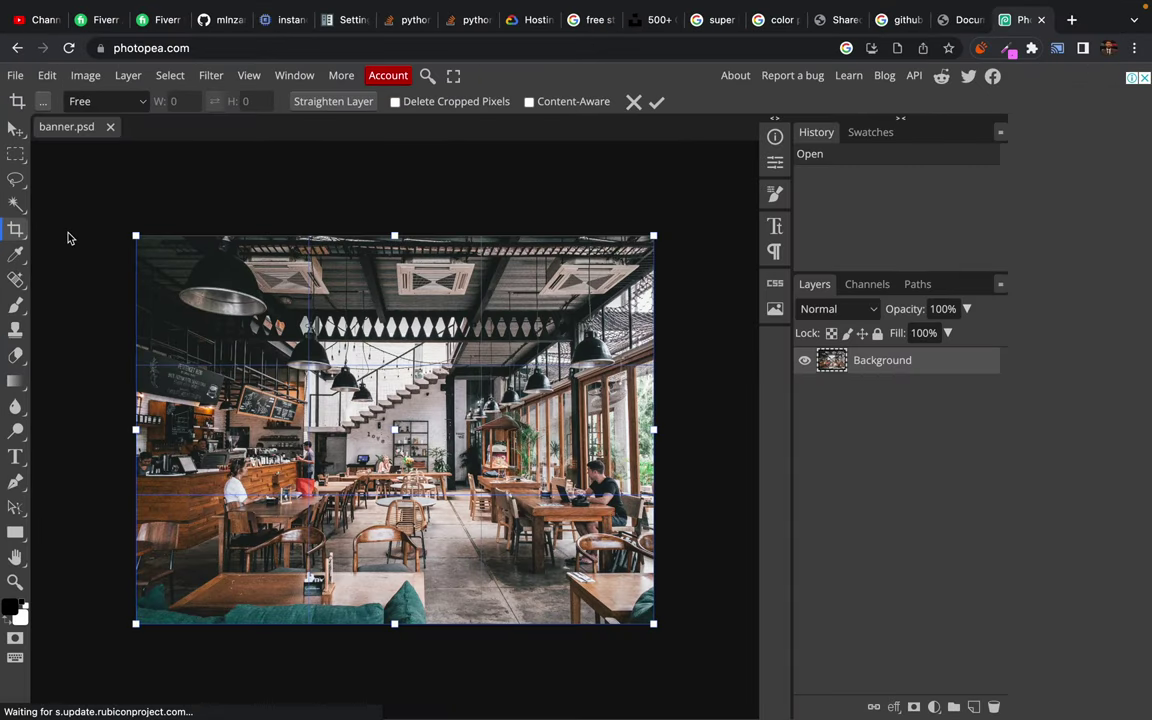
pyautogui.press('Escape')
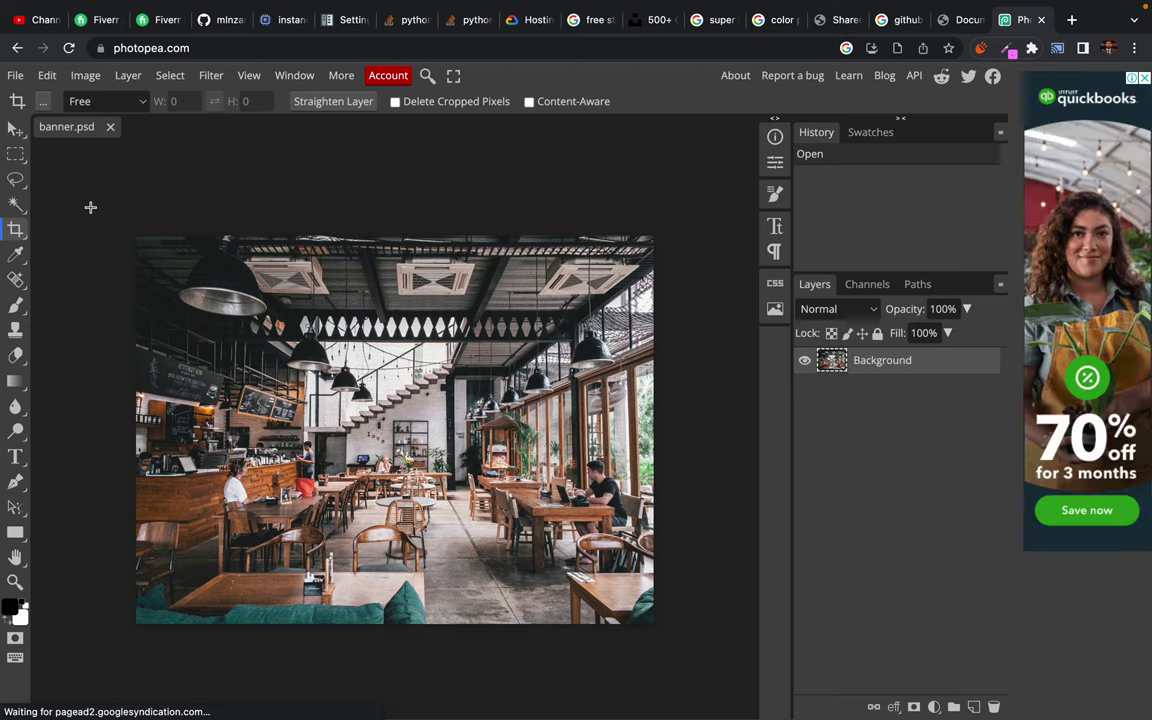
pyautogui.click(84, 79)
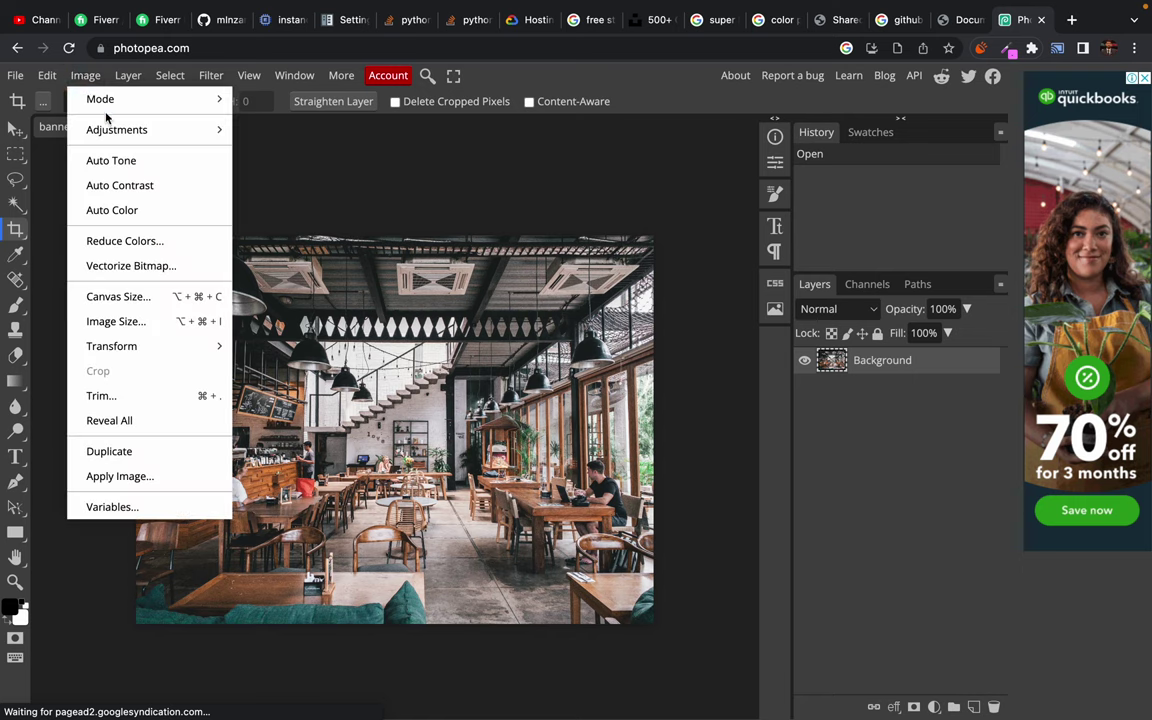
pyautogui.moveTo(116, 129)
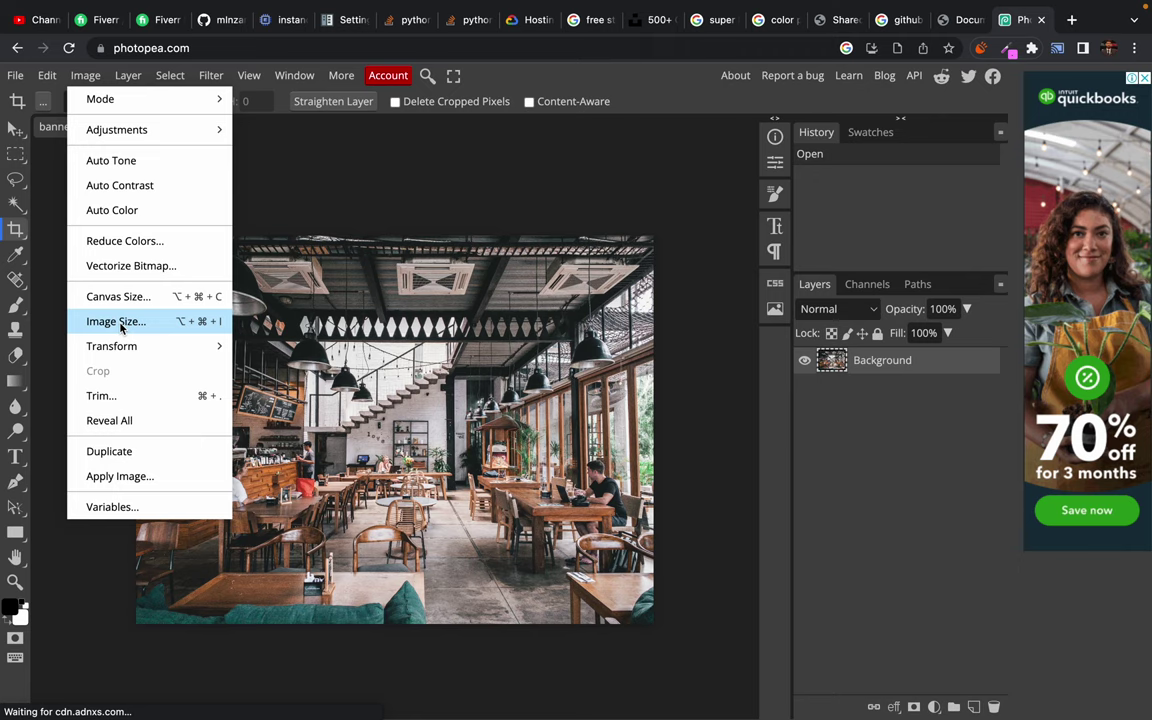
pyautogui.click(121, 322)
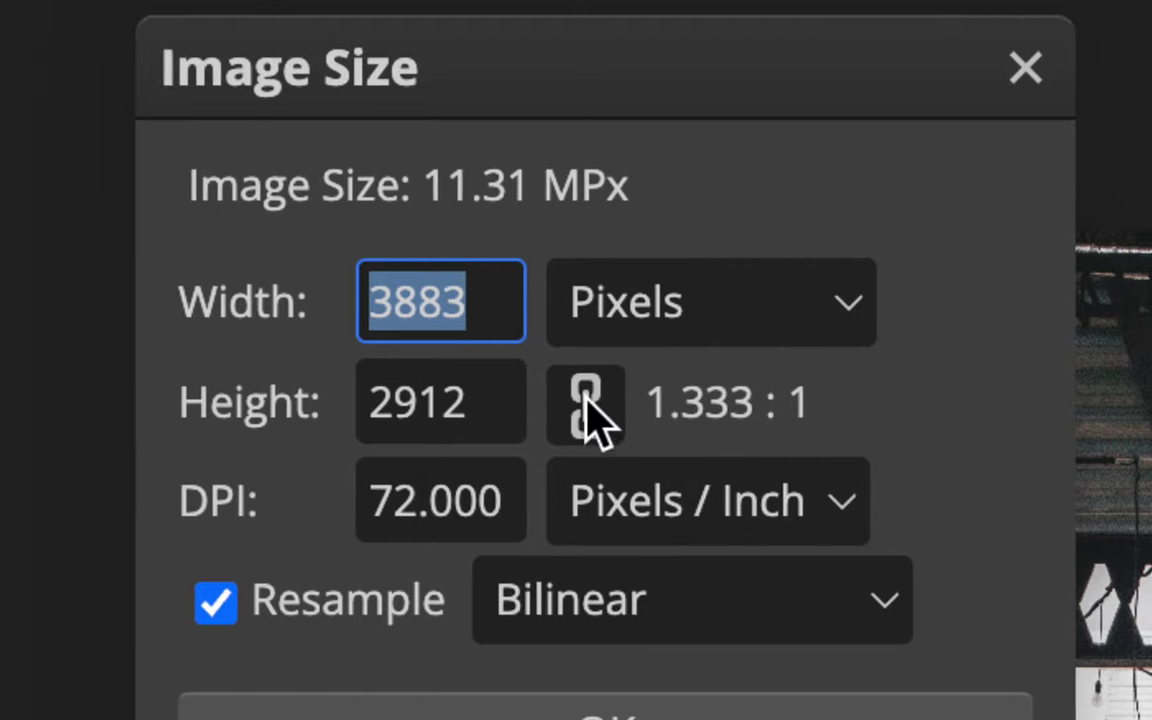
pyautogui.moveTo(210, 300); pyautogui.dragTo(273, 303)
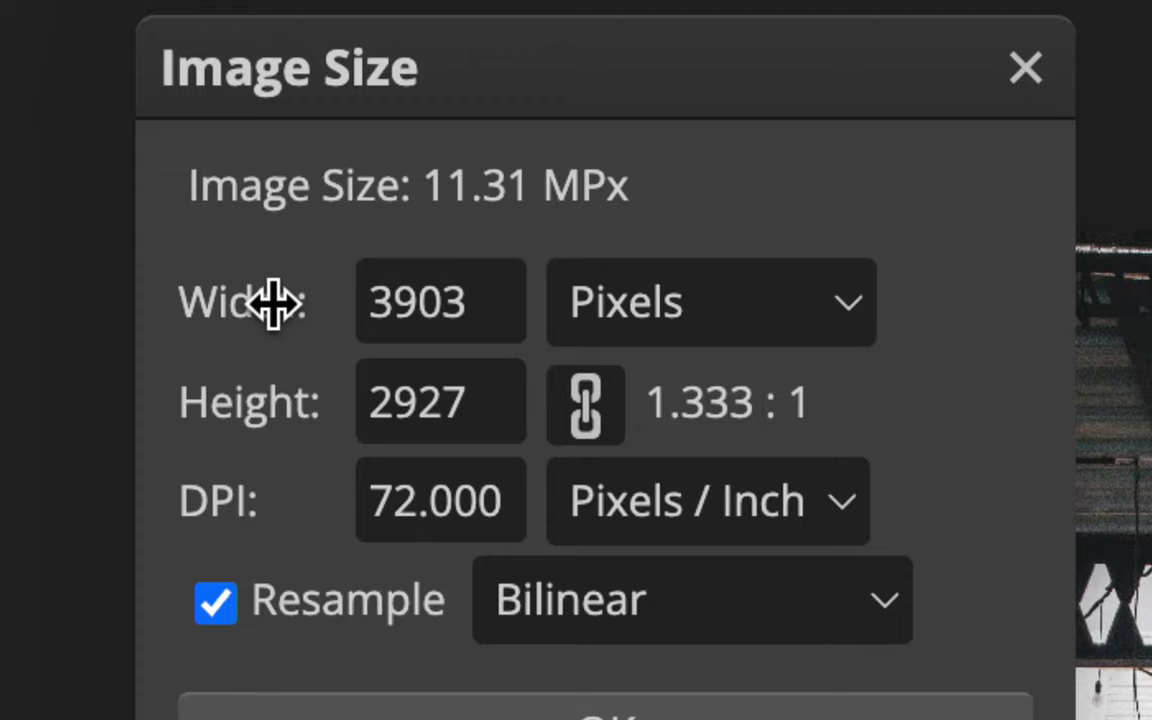
pyautogui.press('Return')
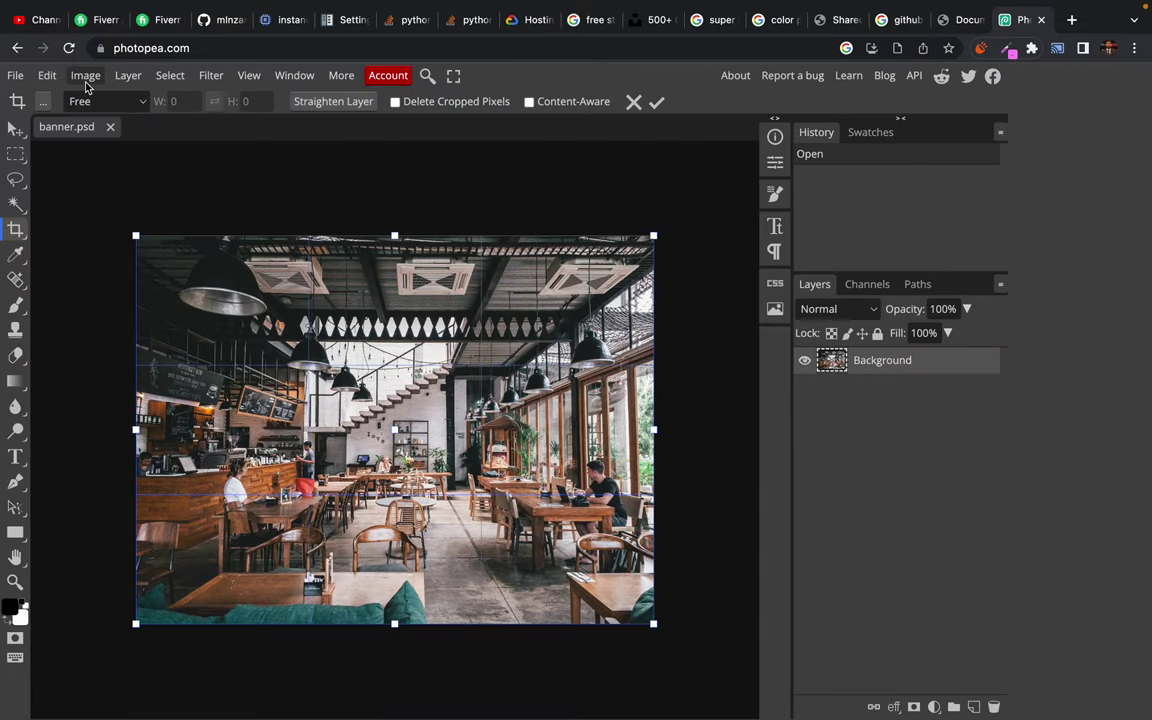
# Open the Image Size settings for the banner and review the available width units, keeping Pixels.
pyautogui.click(85, 75)
pyautogui.click(115, 320)
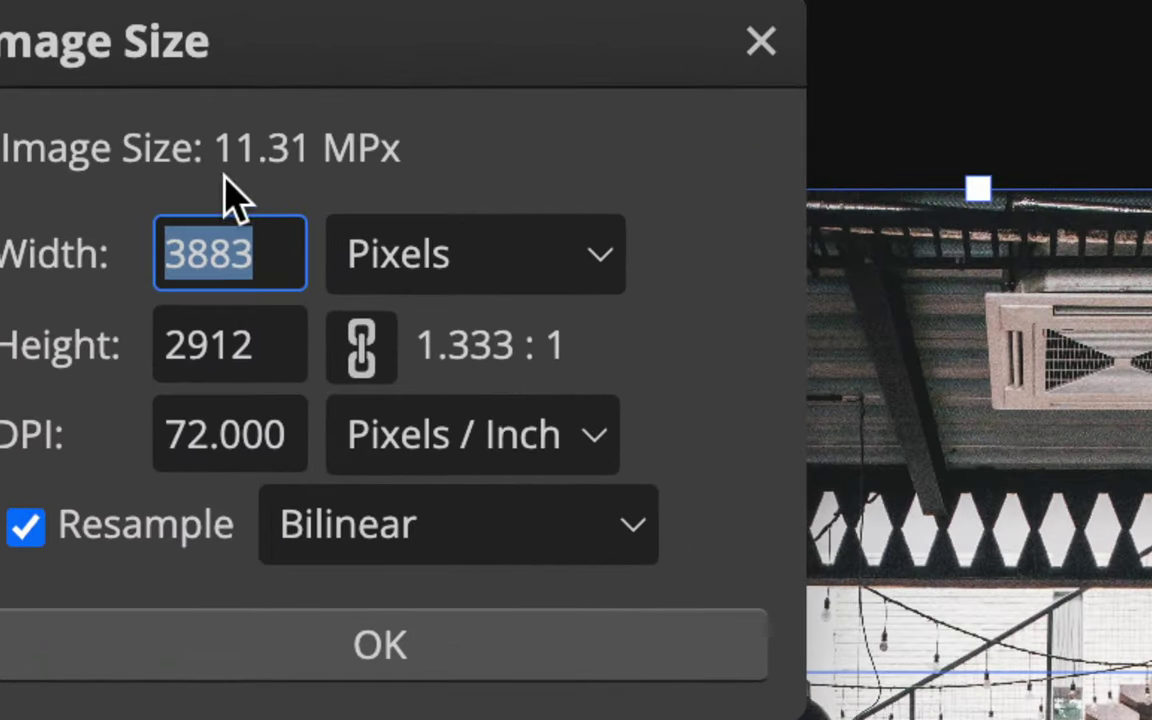
pyautogui.click(240, 185)
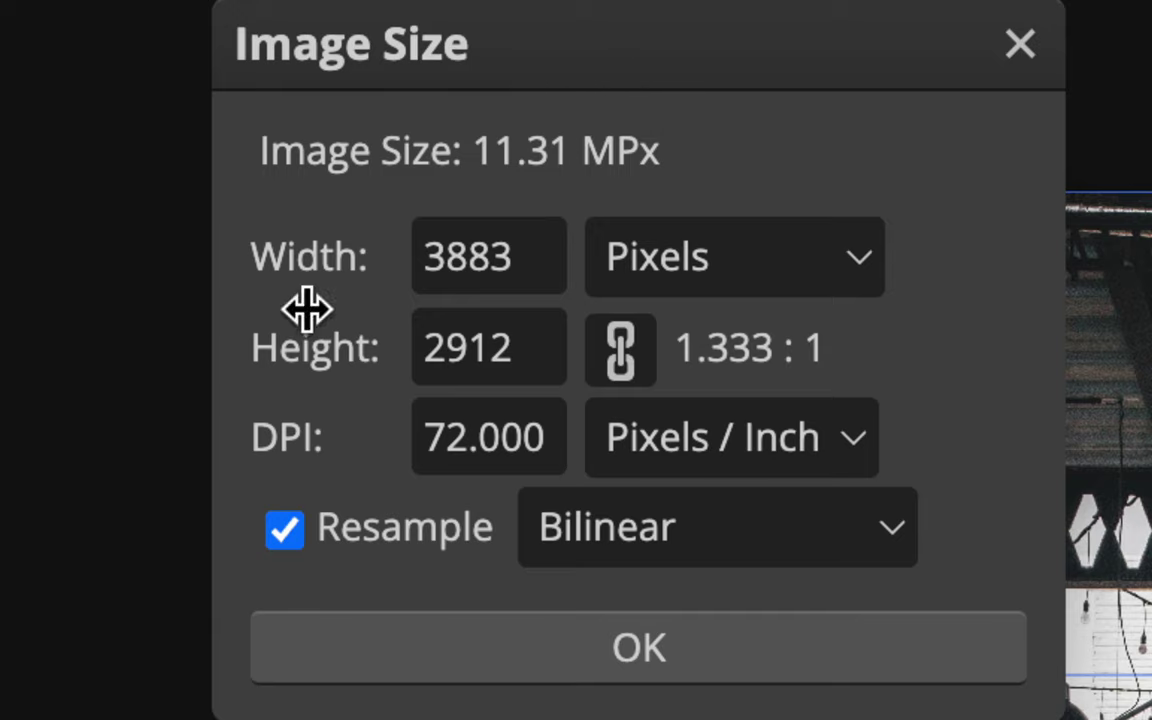
pyautogui.click(415, 335)
pyautogui.click(795, 288)
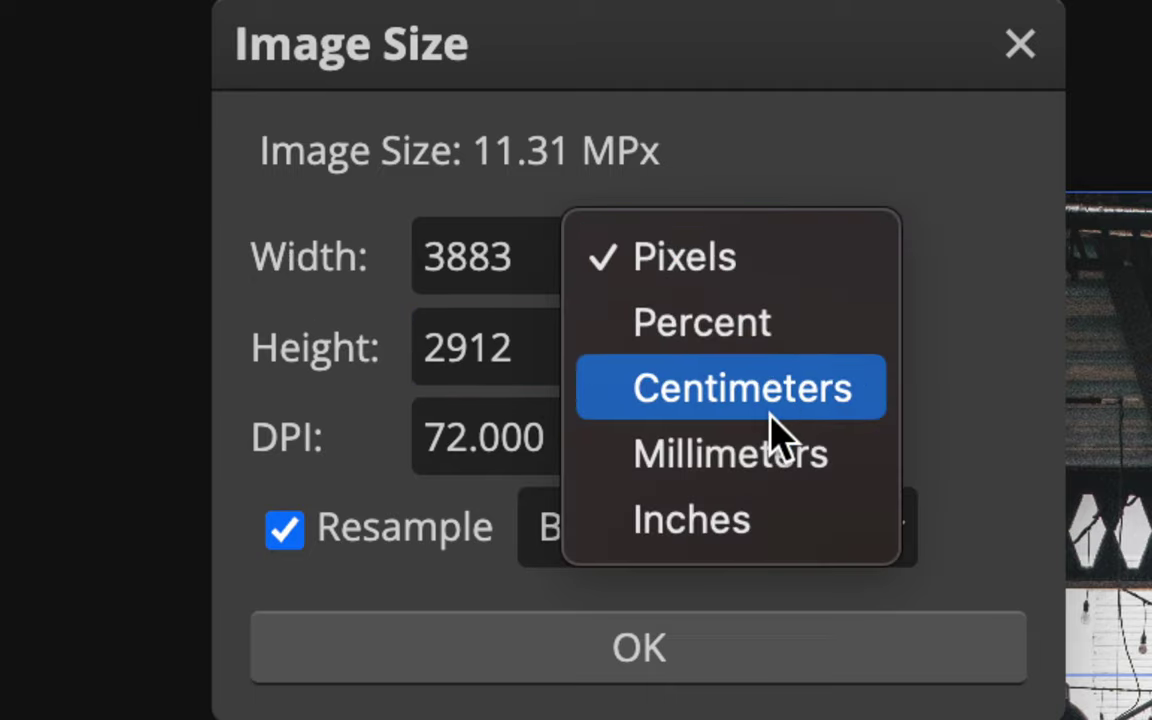
pyautogui.click(920, 265)
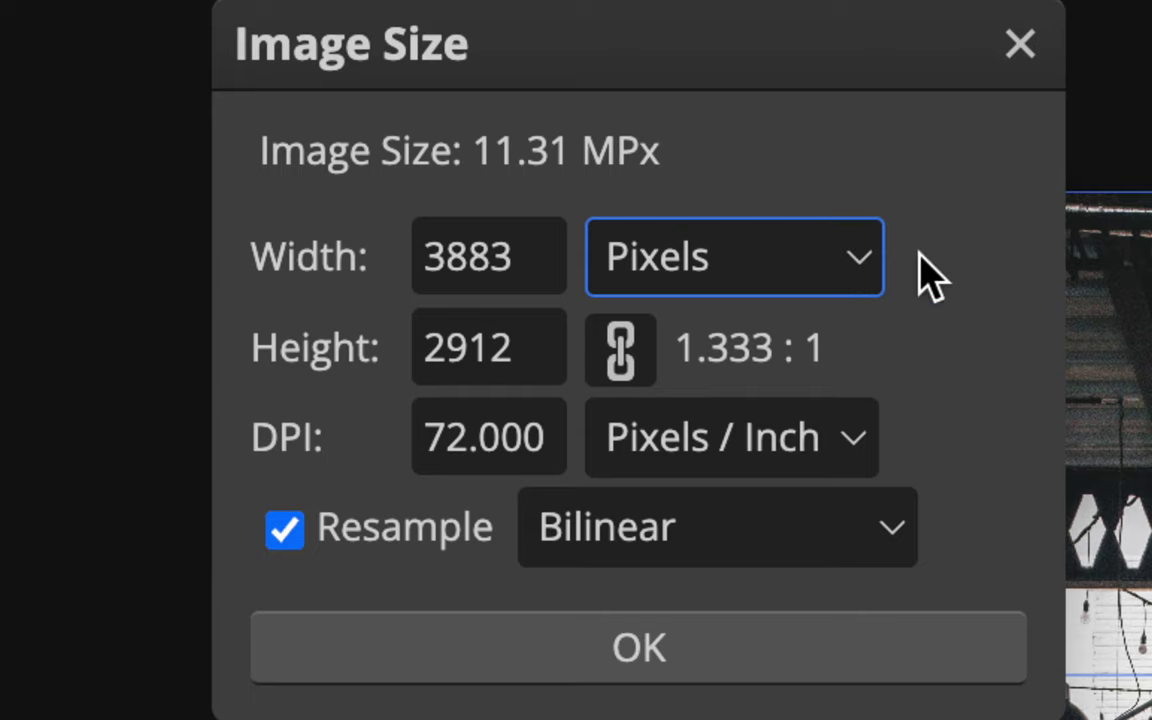
# Try switching the Keep Aspect Ratio link between the banner's width and height off and back on.
pyautogui.click(622, 348)
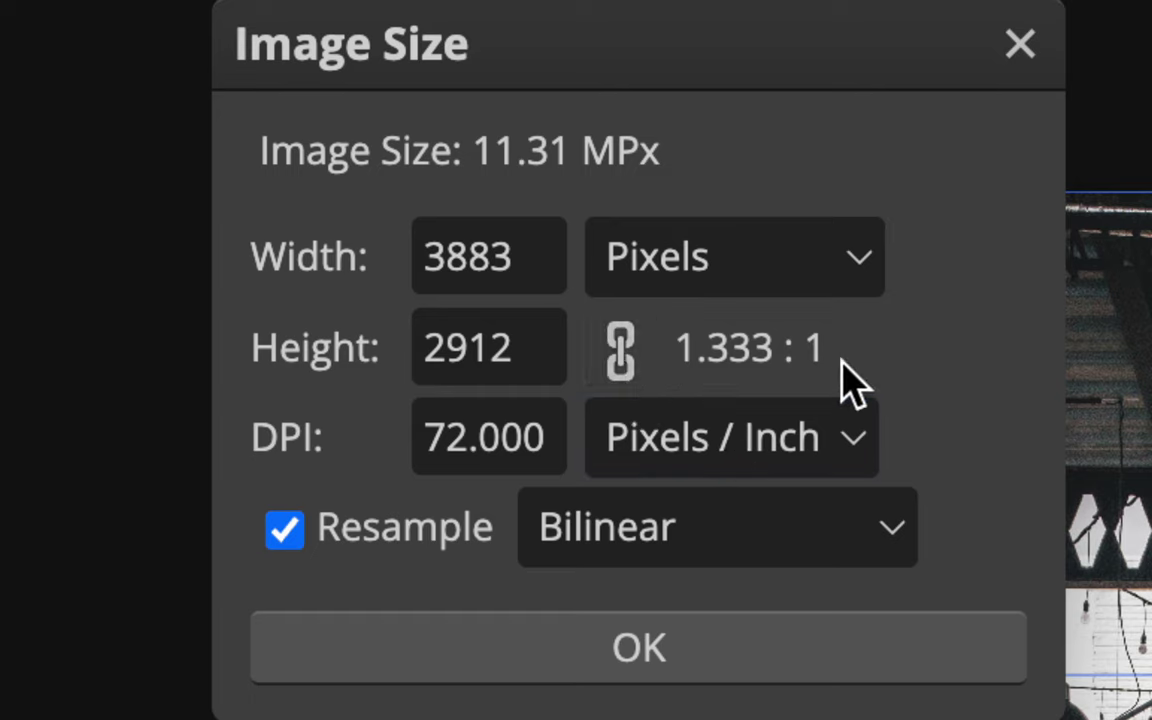
pyautogui.click(628, 356)
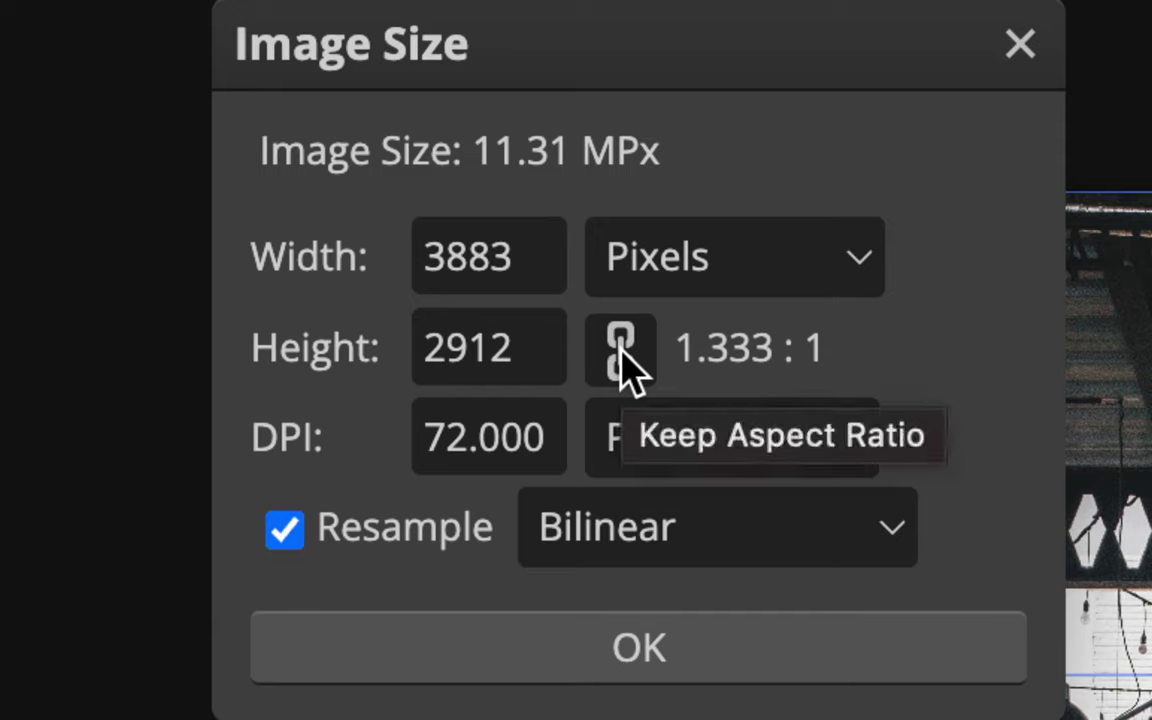
pyautogui.click(478, 285)
pyautogui.press('Tab')
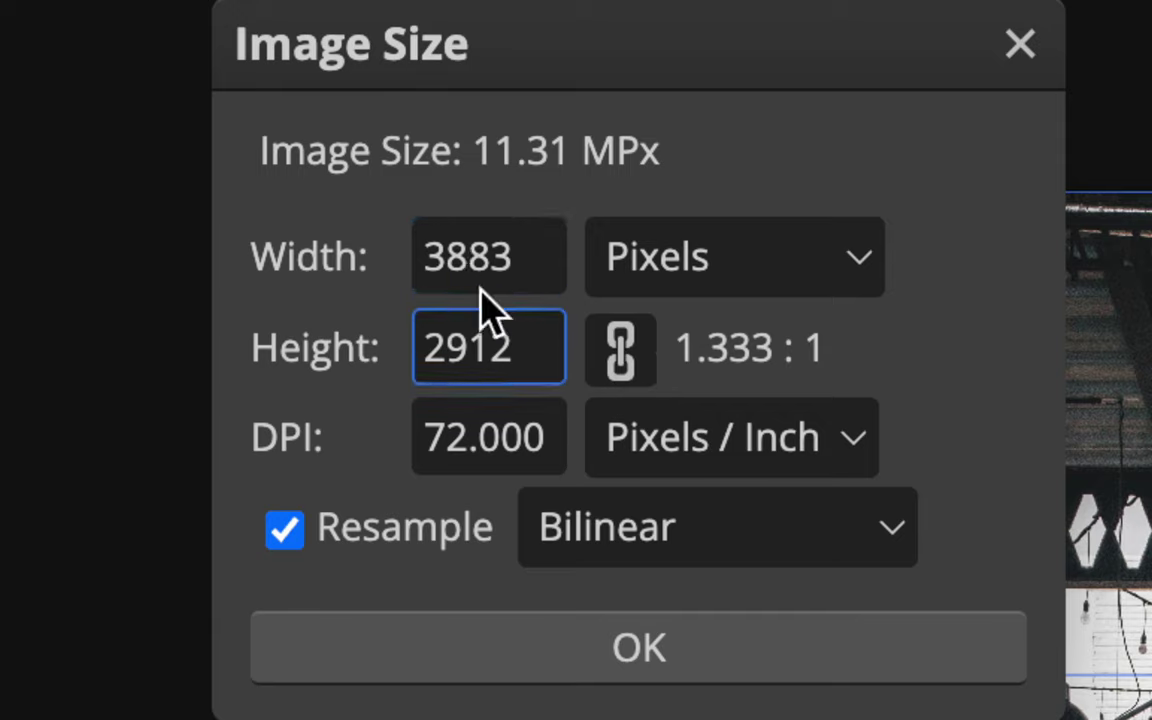
pyautogui.click(475, 270)
pyautogui.click(617, 355)
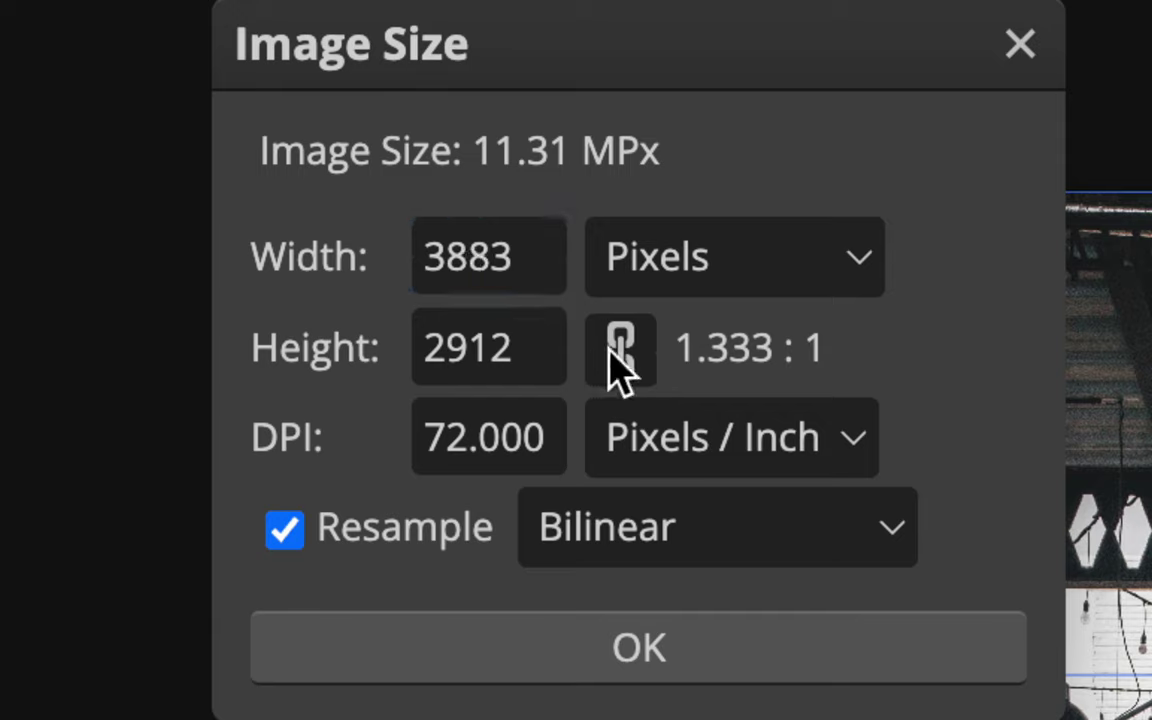
# Try to resize the banner to a width of 1000 pixels without keeping its aspect ratio.
pyautogui.click(463, 255)
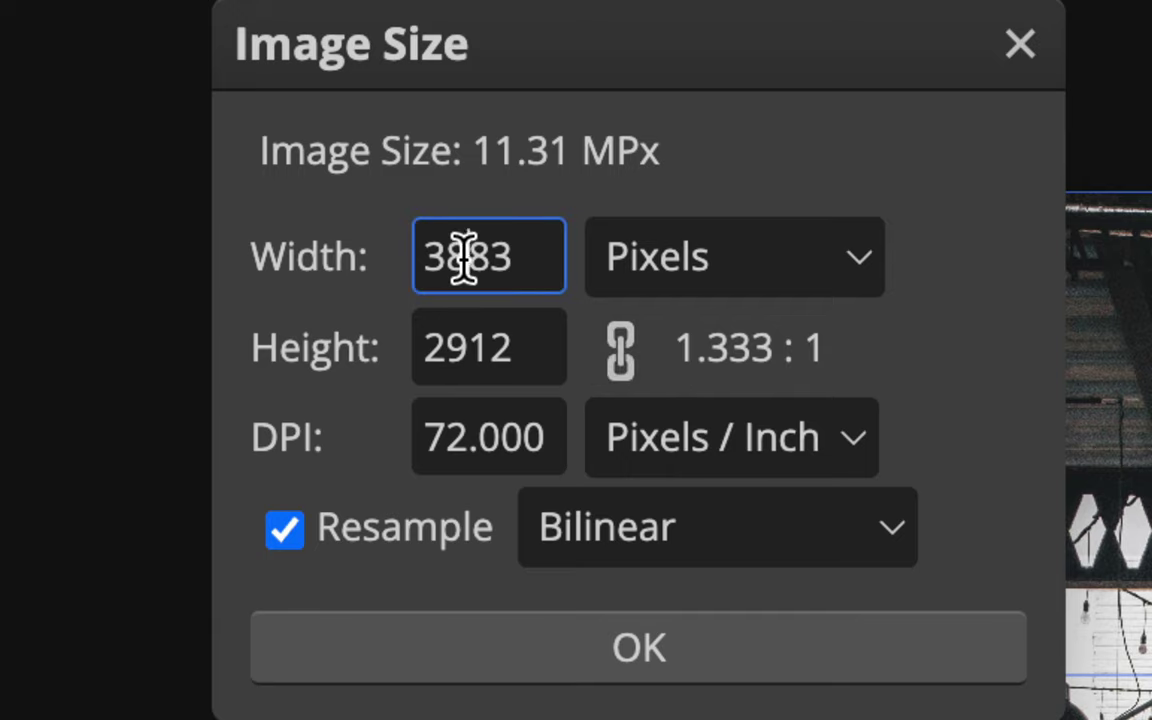
pyautogui.doubleClick(463, 257)
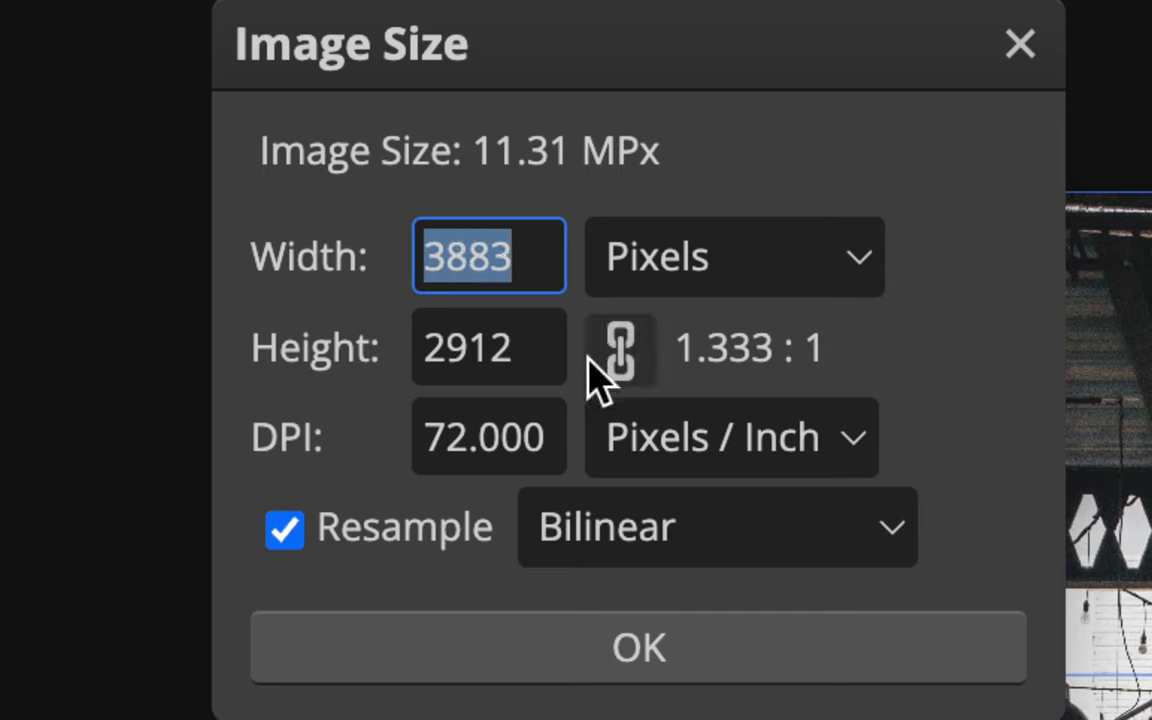
pyautogui.write('1000')
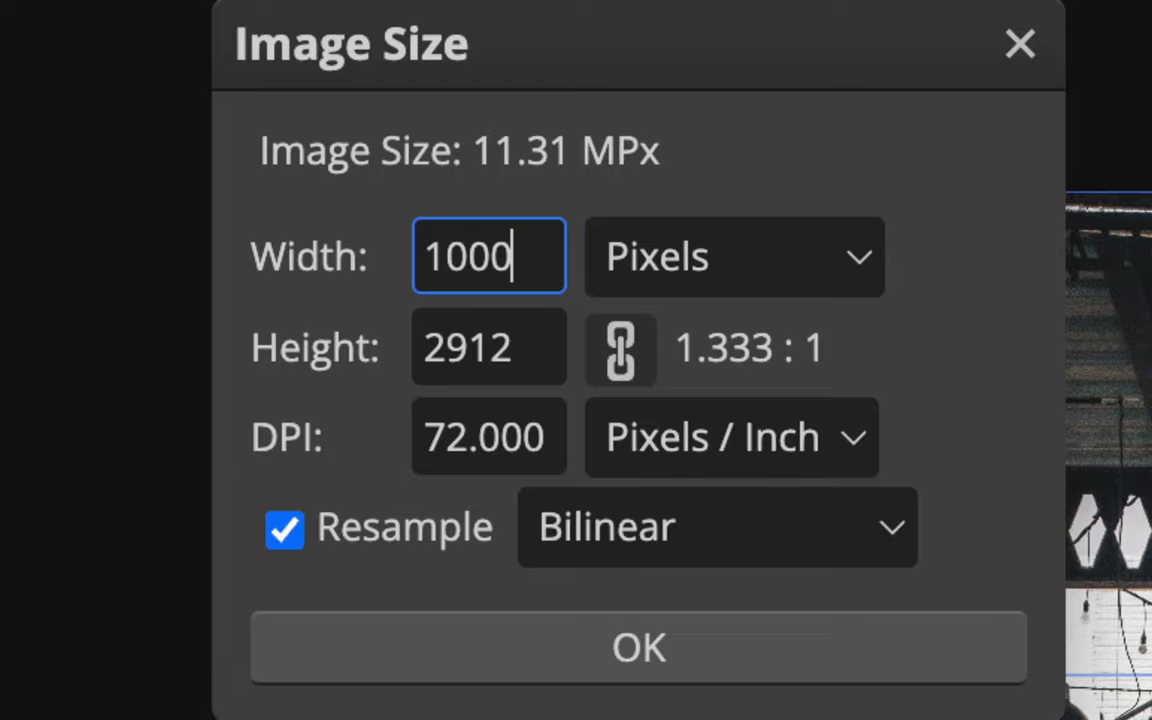
pyautogui.click(666, 669)
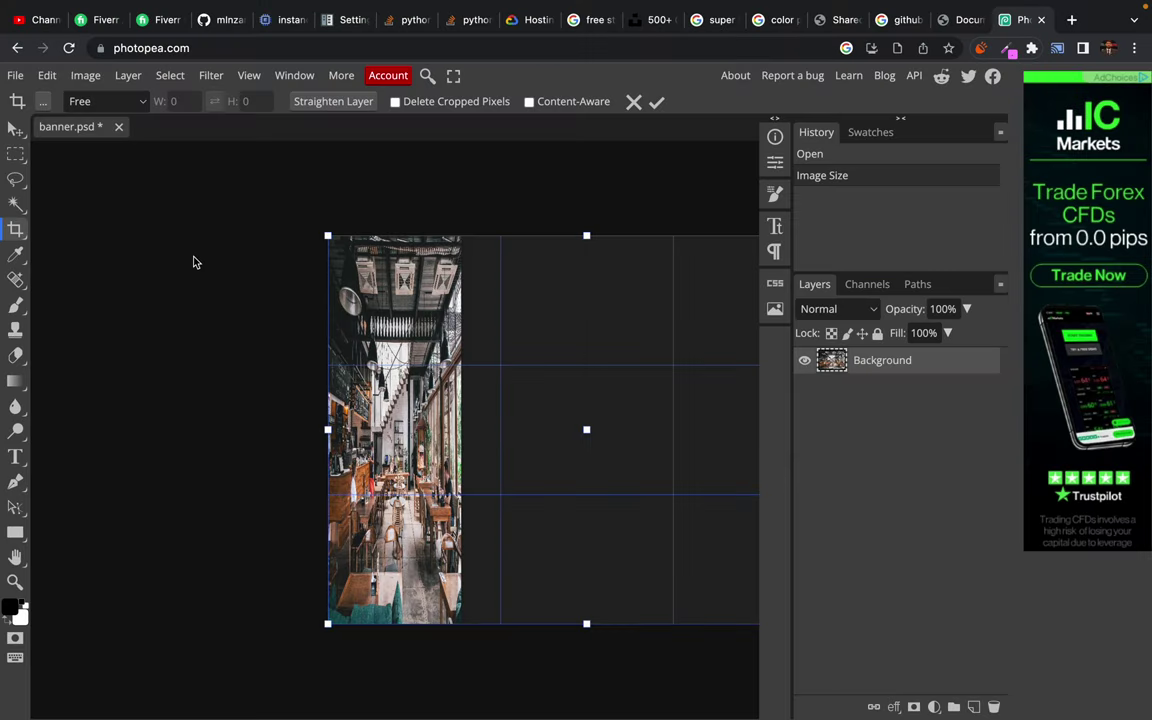
# Undo the banner's last resize and discard the stray crop frame drawn over it.
pyautogui.click(88, 77)
pyautogui.click(270, 259)
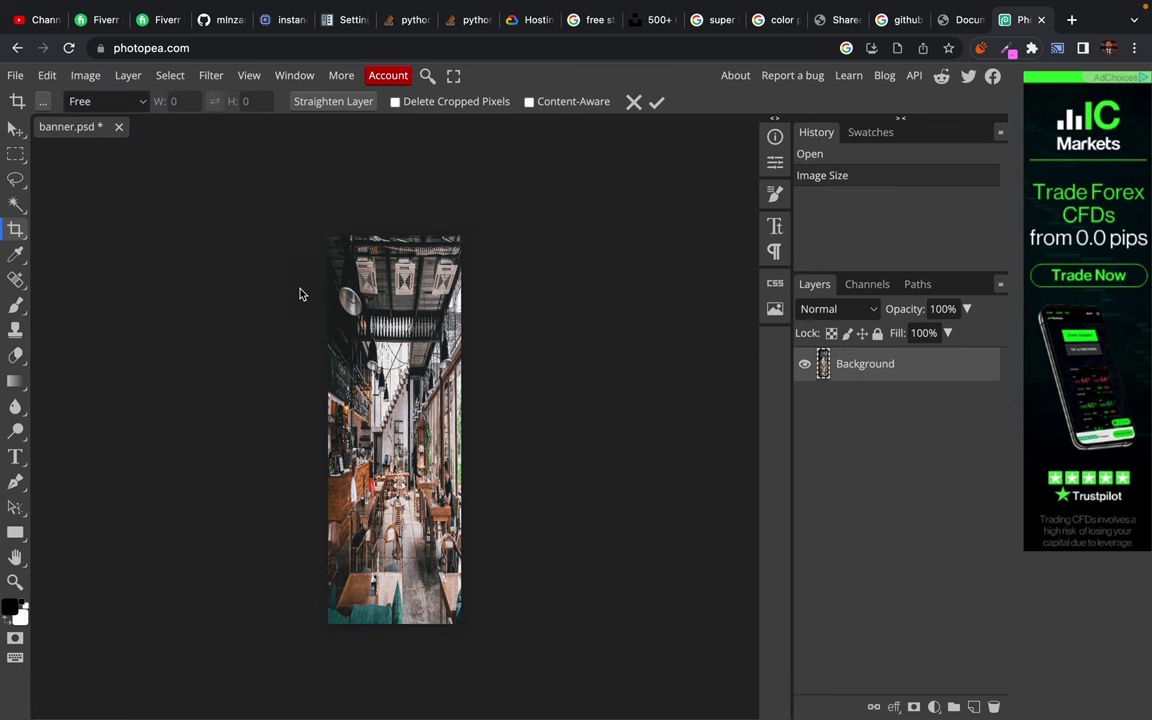
pyautogui.press('super+z')
pyautogui.press('super+s')
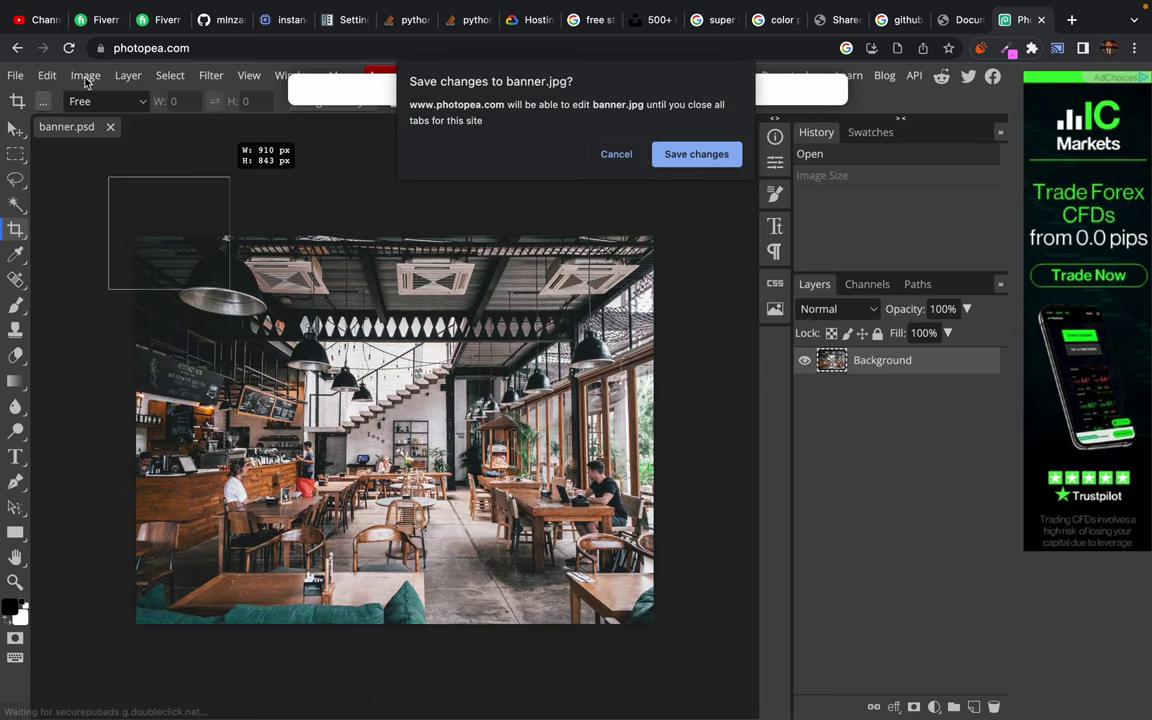
pyautogui.press('Return')
pyautogui.moveTo(87, 78); pyautogui.dragTo(396, 179)
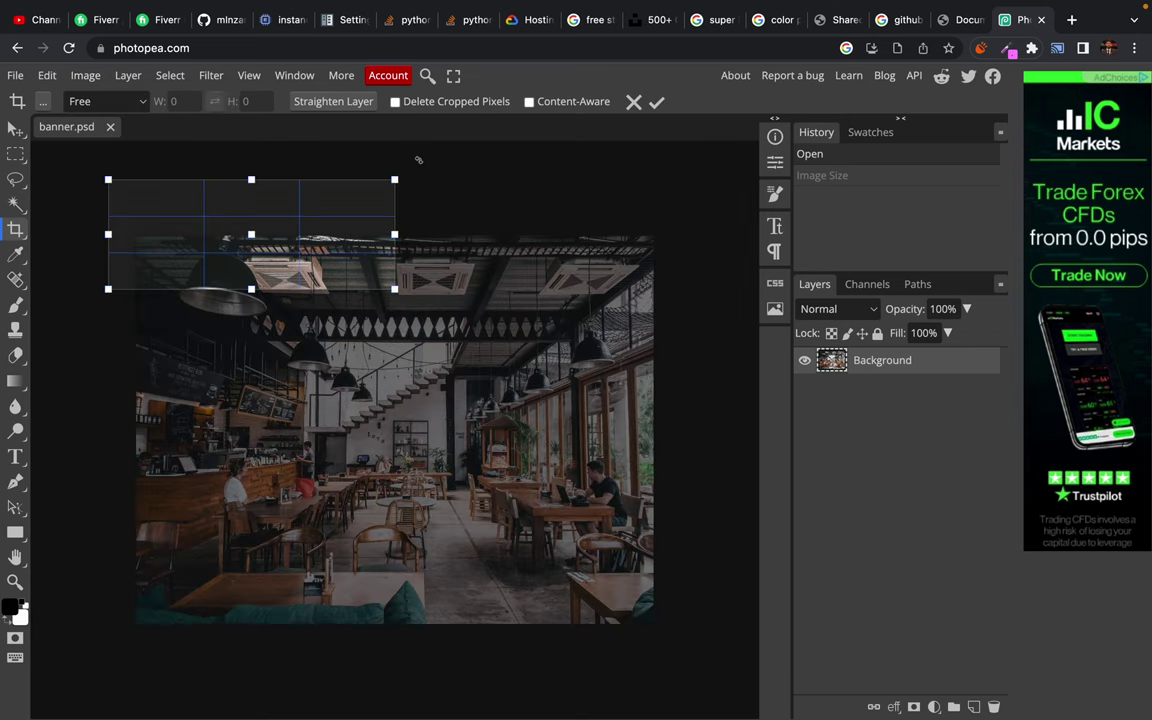
pyautogui.press('Escape')
# Resize the banner to 1000 by 750 pixels in Image Size with Keep Aspect Ratio on and Bilinear resampling.
pyautogui.click(85, 76)
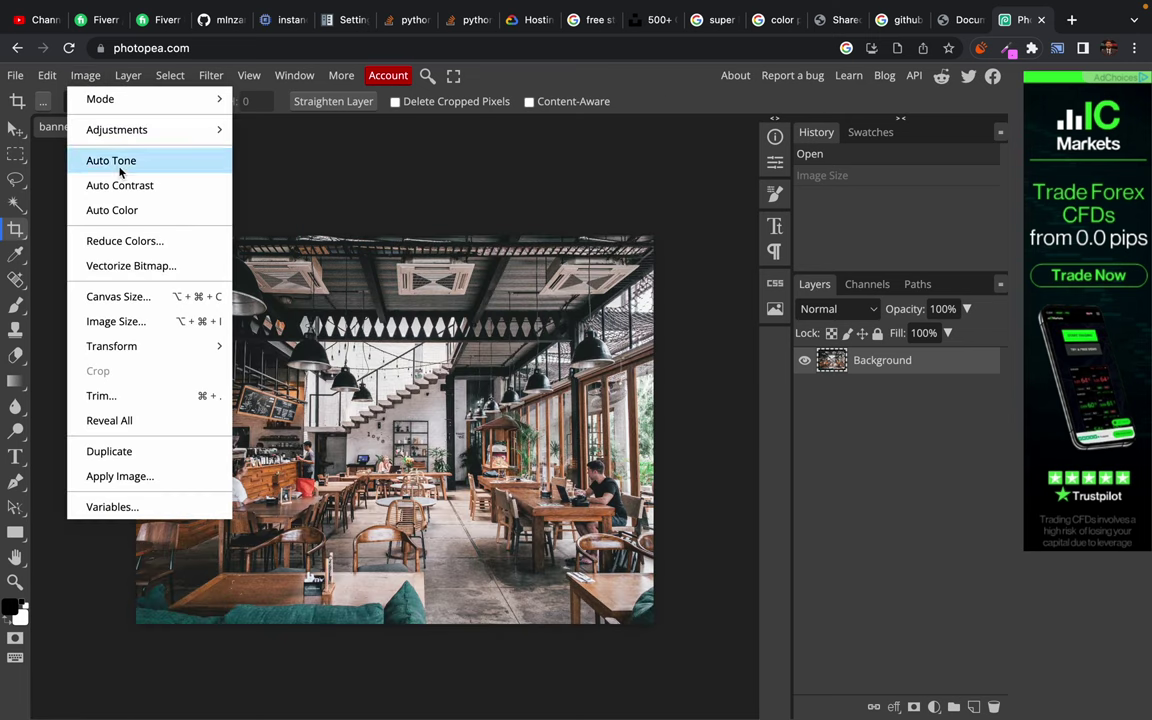
pyautogui.click(114, 320)
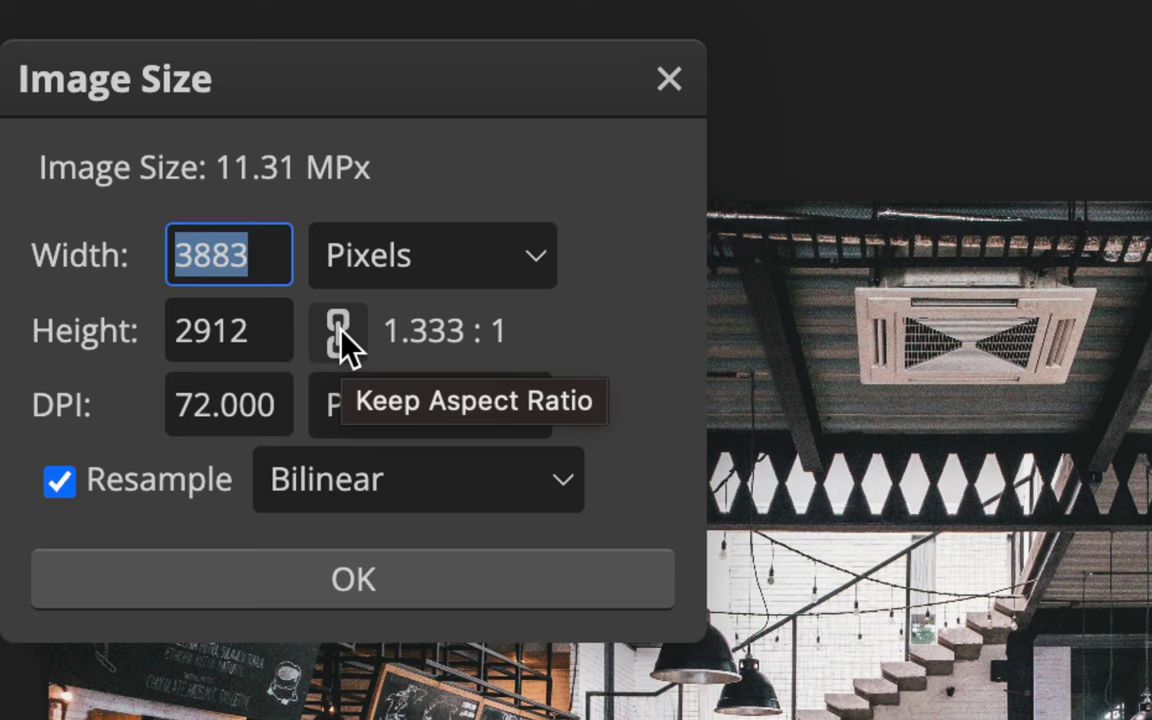
pyautogui.click(340, 336)
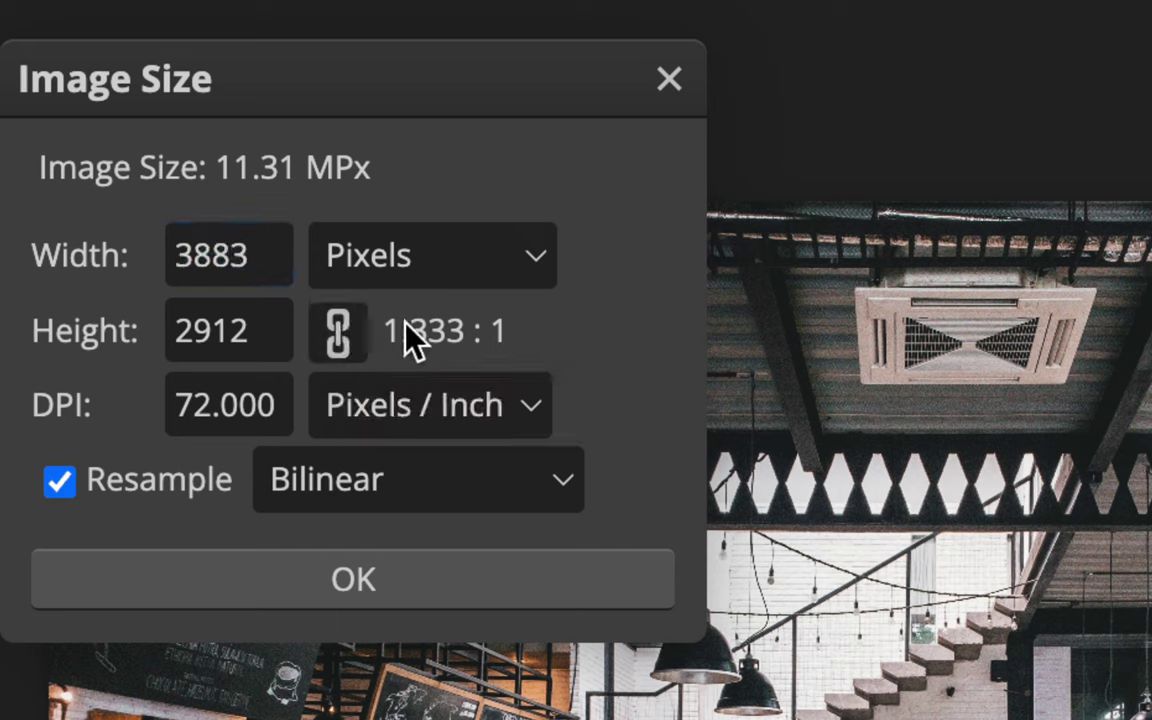
pyautogui.click(200, 249)
pyautogui.doubleClick(203, 248)
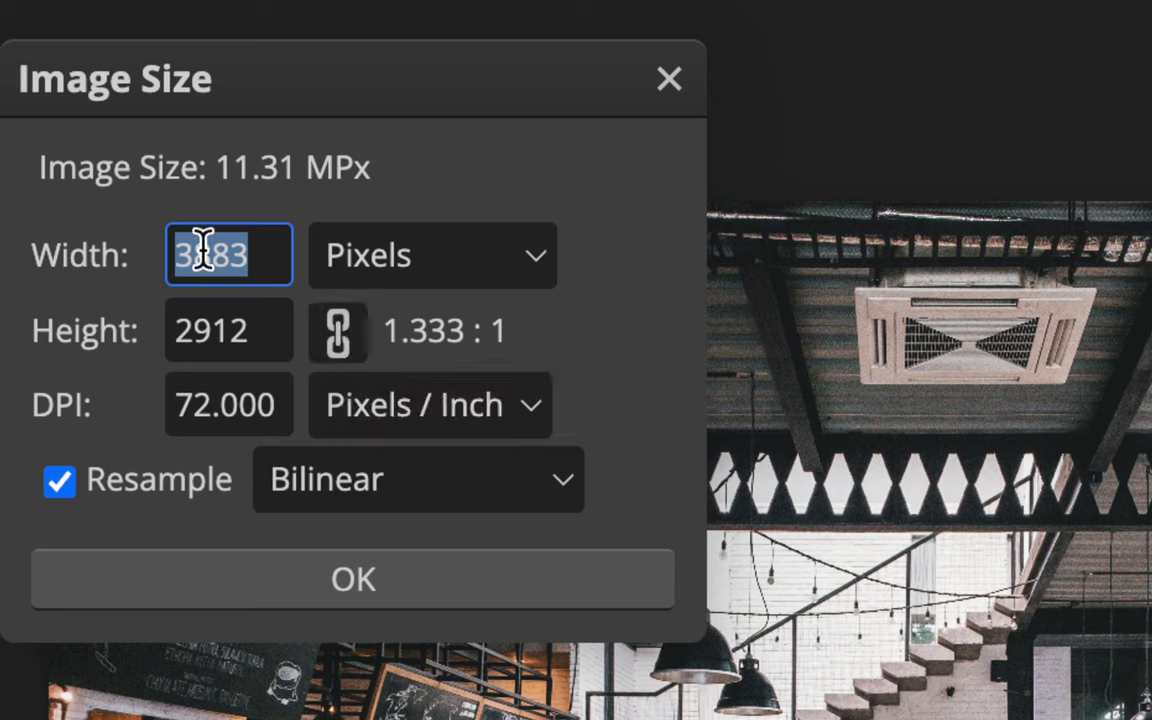
pyautogui.write('1000')
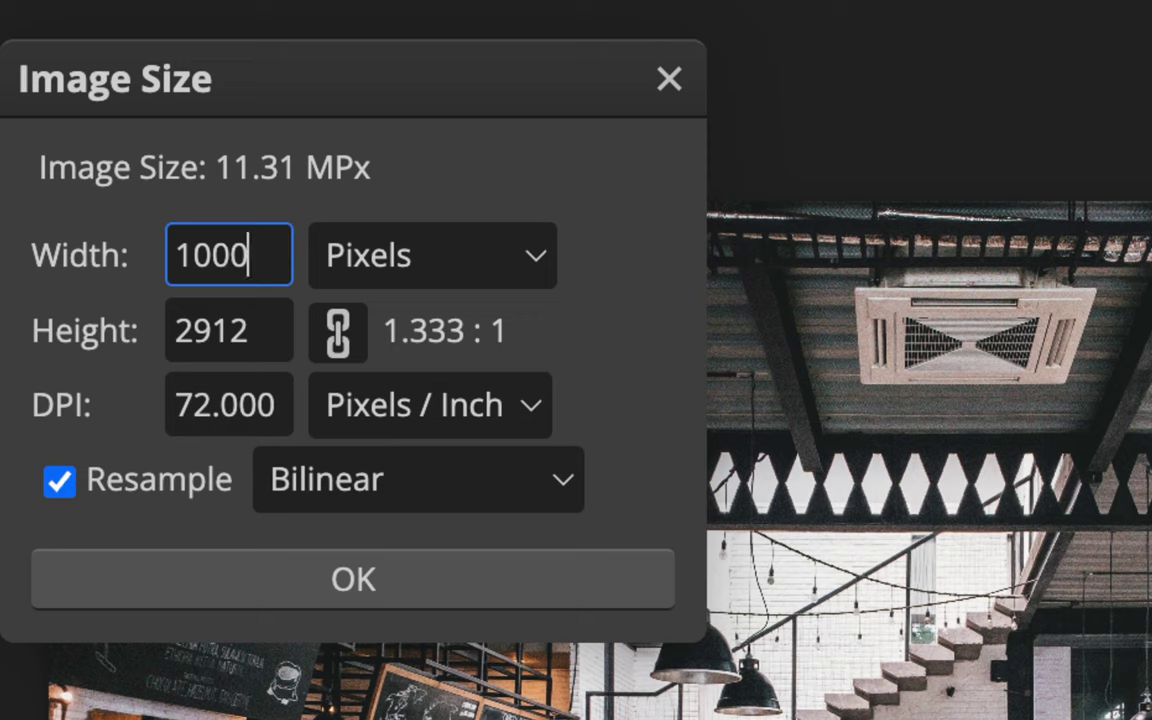
pyautogui.click(605, 221)
pyautogui.moveTo(180, 327); pyautogui.dragTo(230, 327)
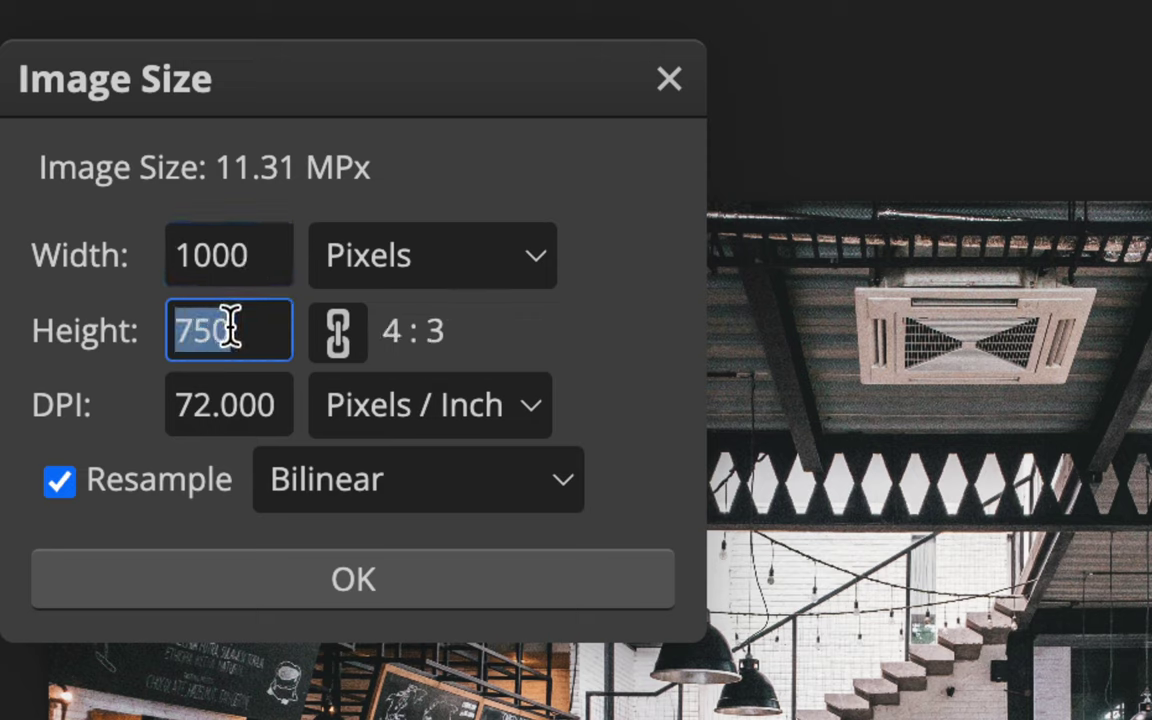
pyautogui.click(230, 327)
pyautogui.click(607, 197)
pyautogui.click(363, 578)
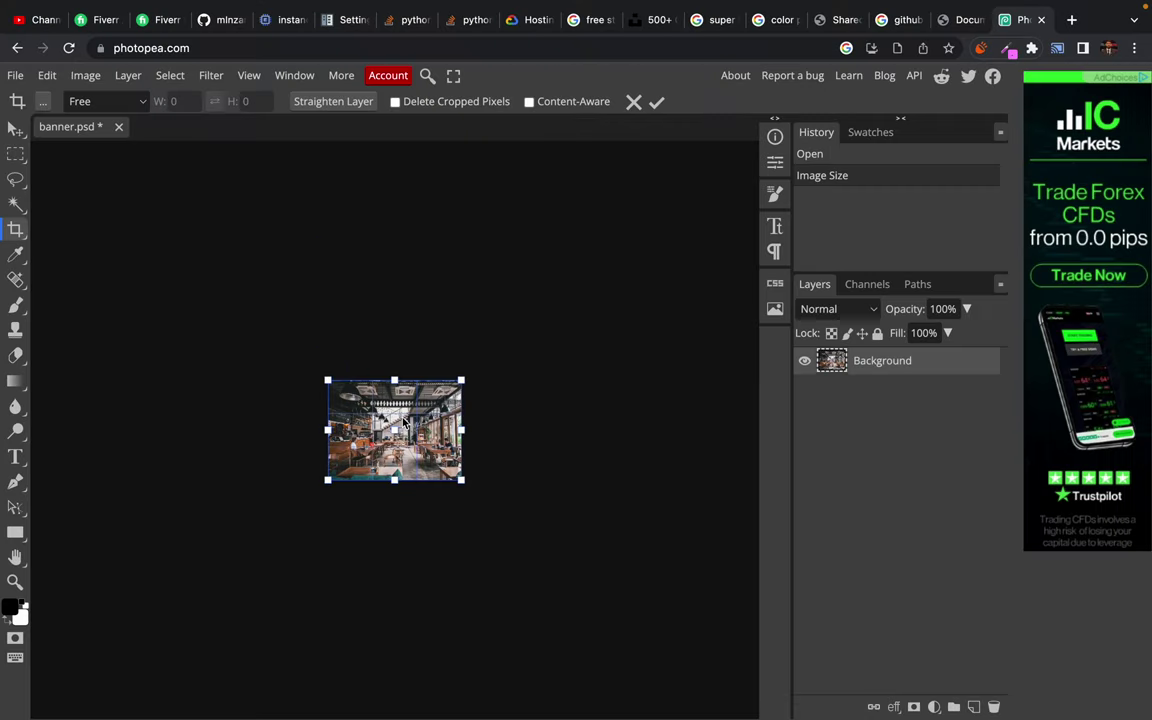
pyautogui.press('super+plus')
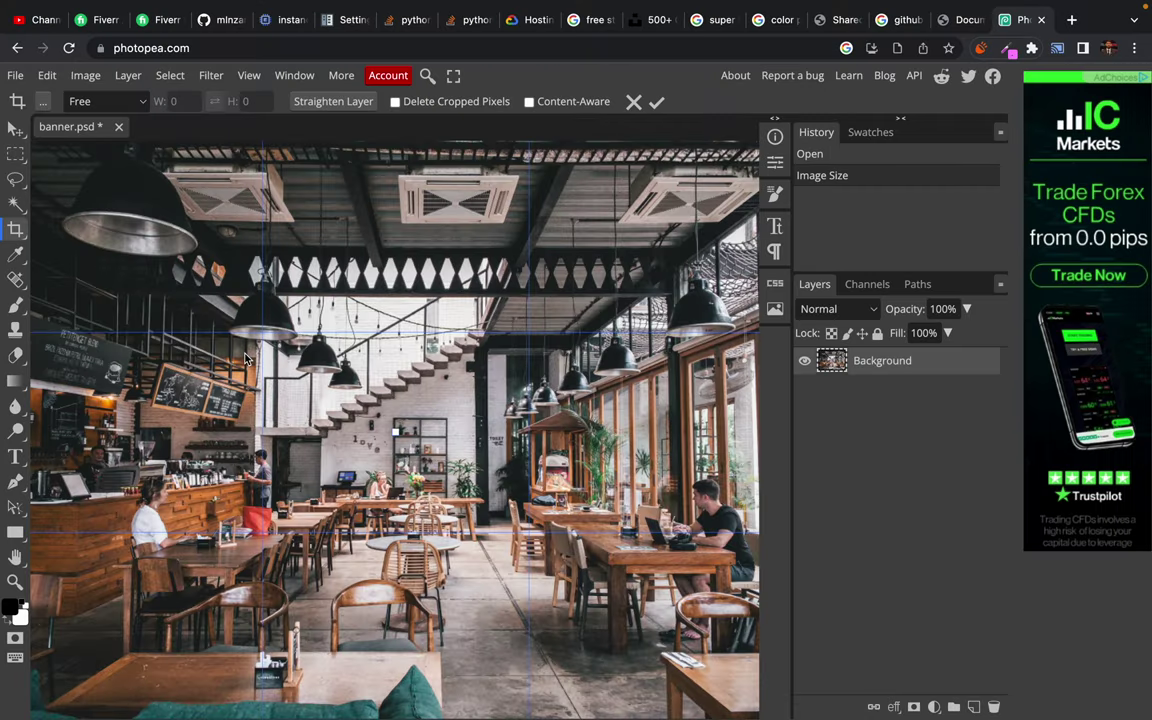
pyautogui.press('super+minus')
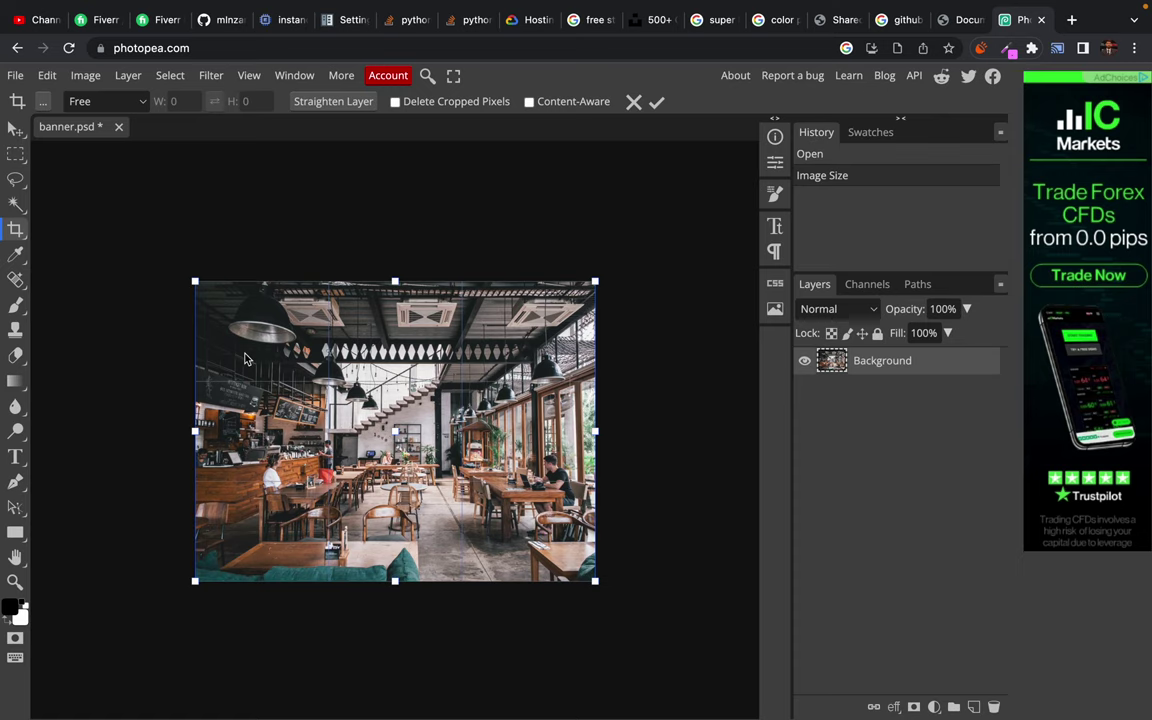
pyautogui.click(16, 77)
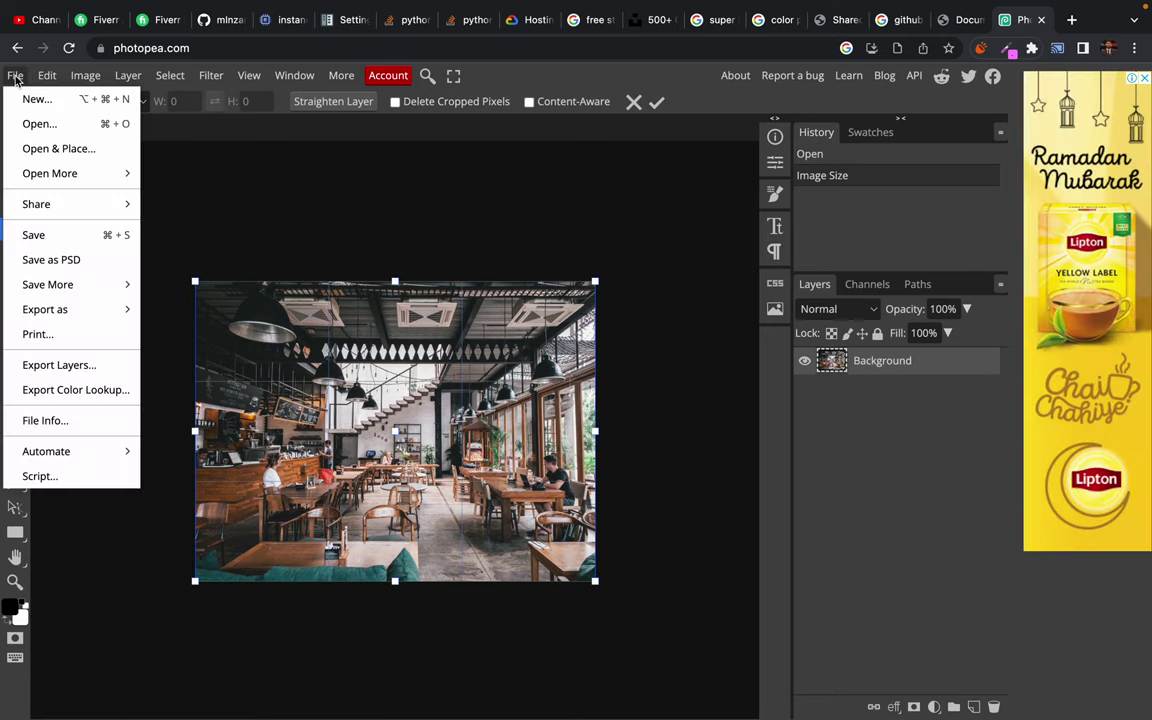
pyautogui.moveTo(66, 311)
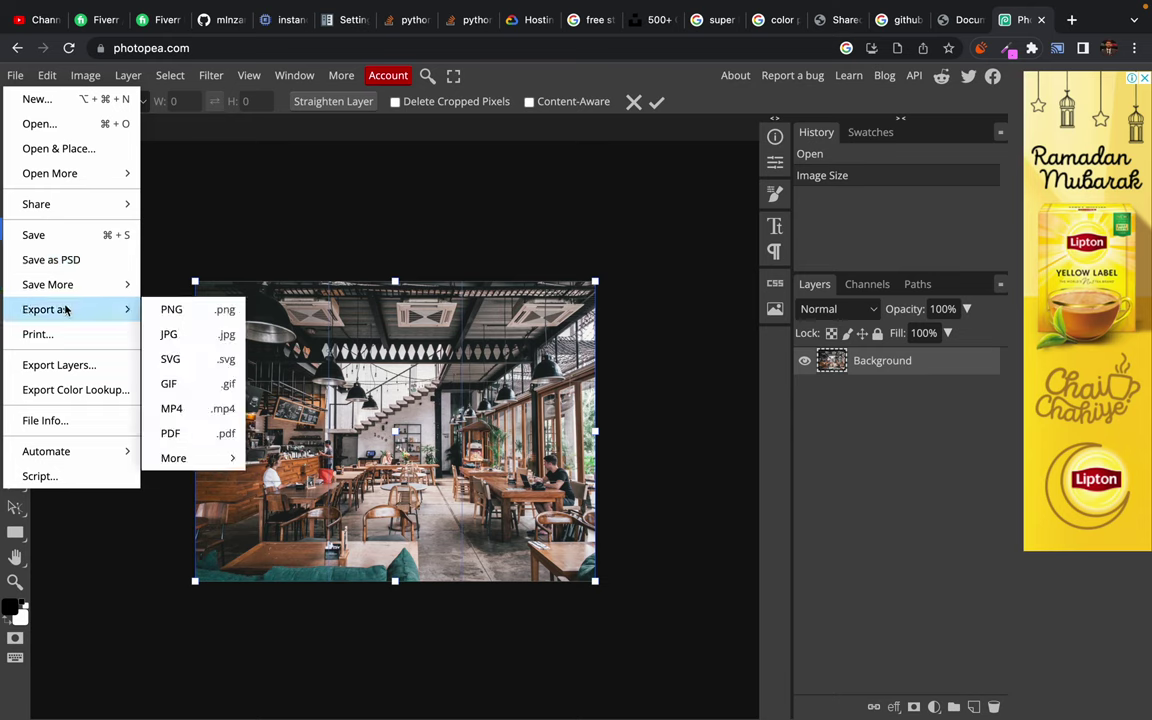
pyautogui.click(170, 335)
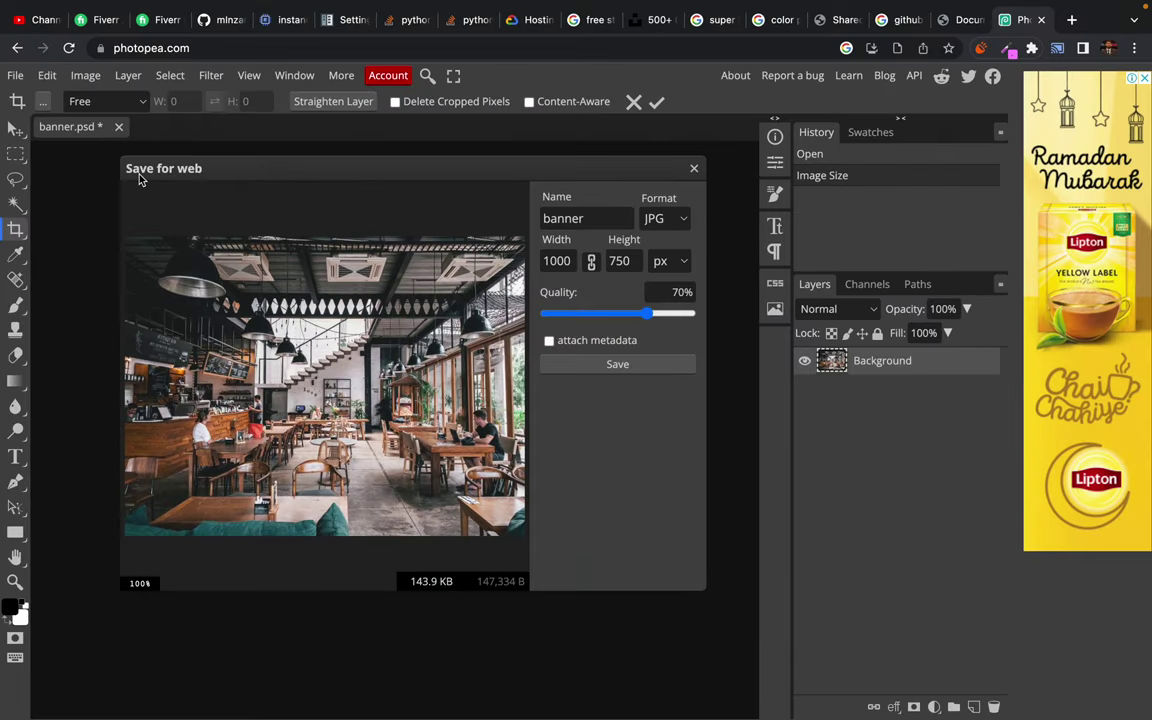
pyautogui.click(694, 168)
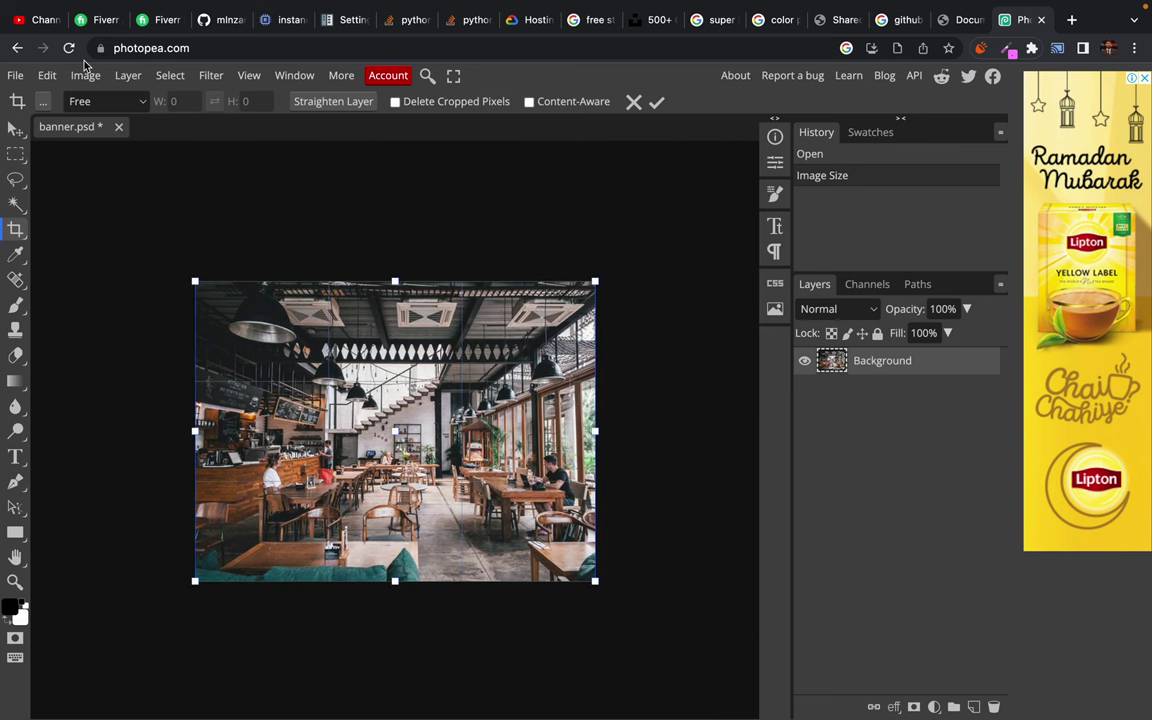
# Open the JPG export settings for the resized banner.
pyautogui.click(17, 77)
pyautogui.moveTo(95, 311)
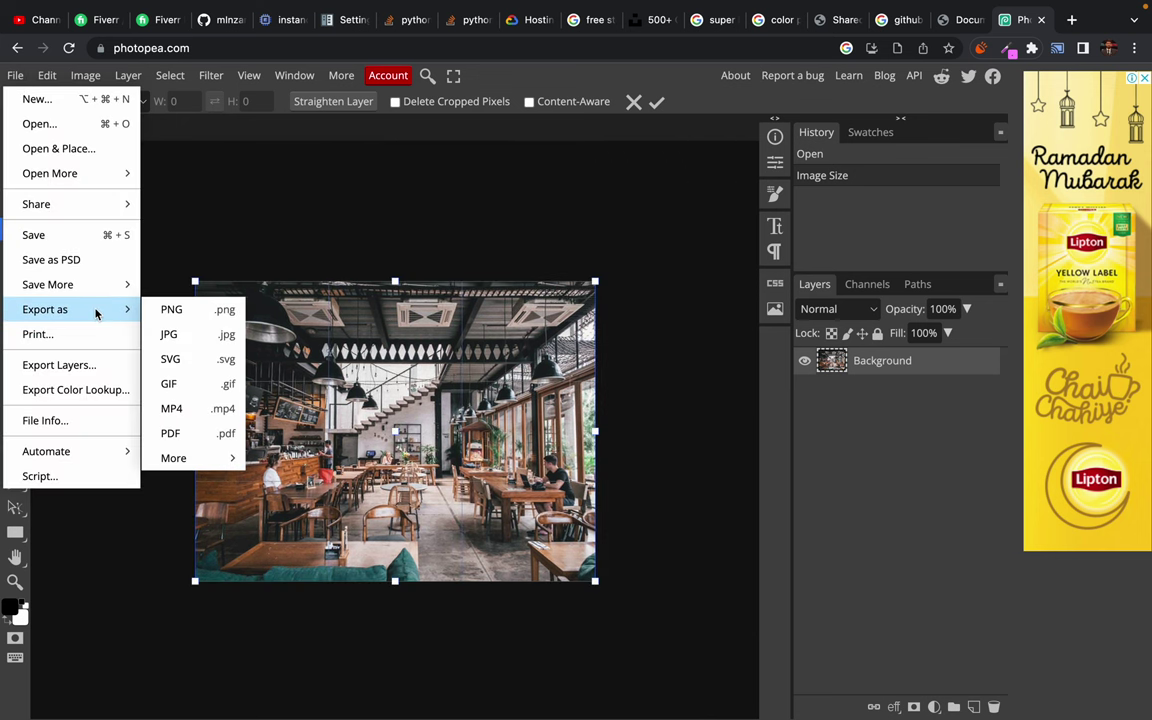
pyautogui.click(200, 341)
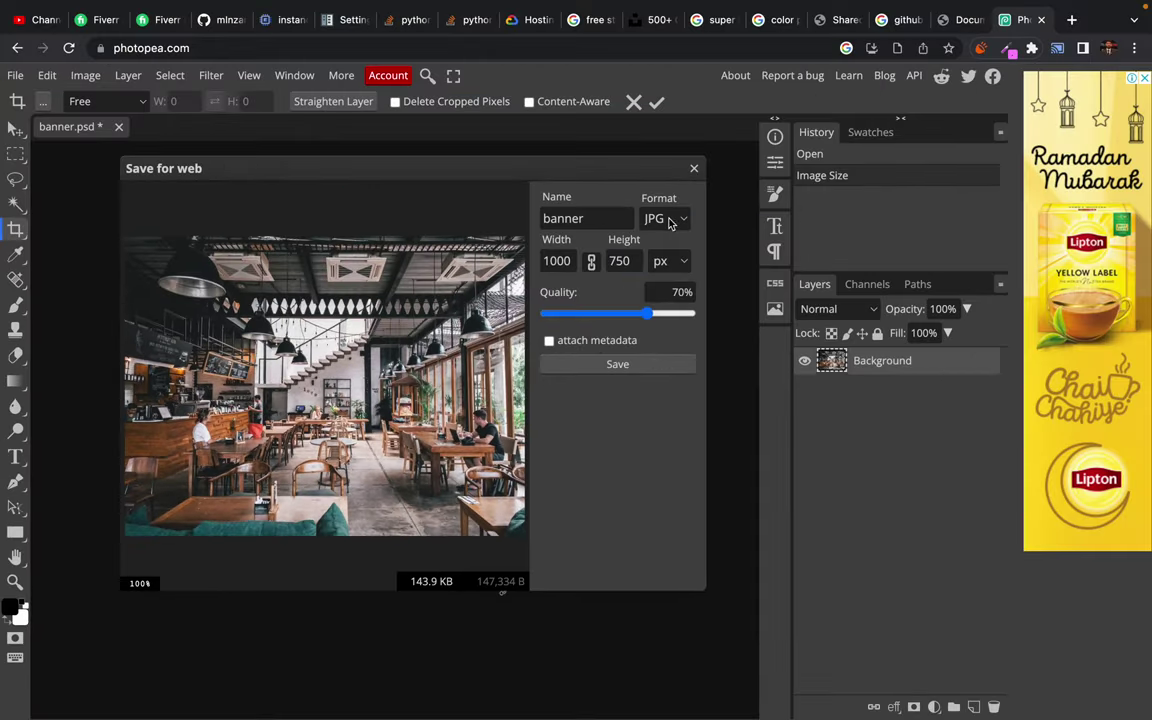
# Review the banner's export name, format, dimensions, aspect ratio link and available size units, keeping them as set.
pyautogui.click(624, 206)
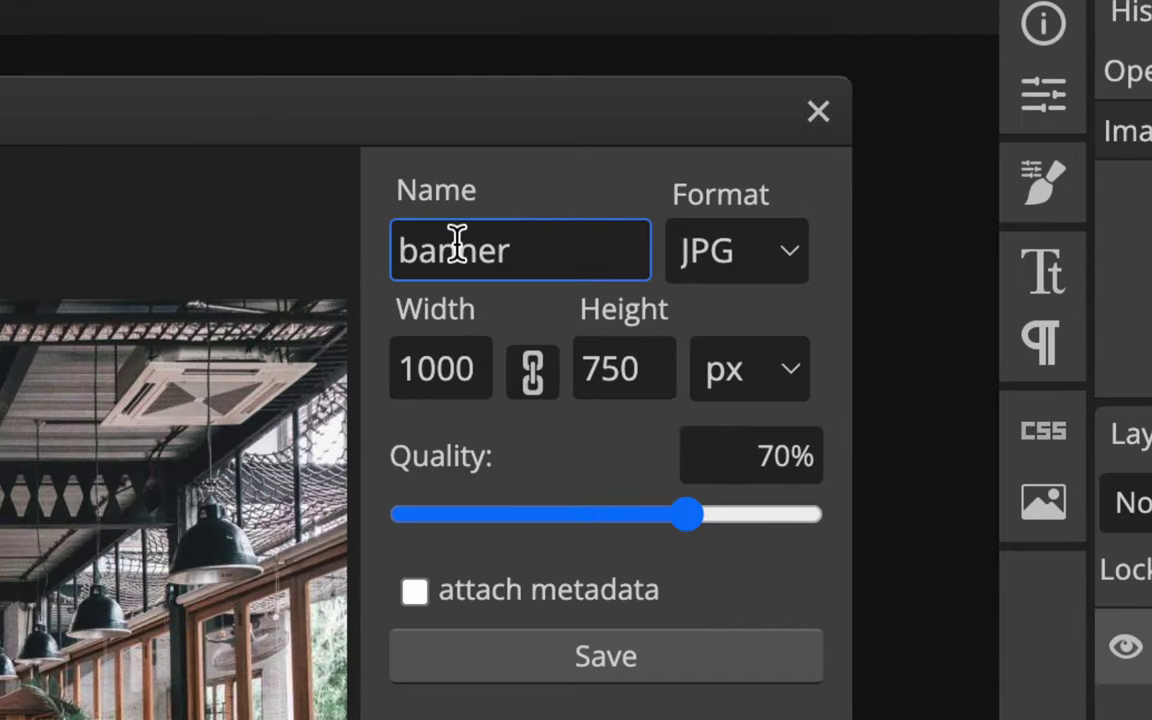
pyautogui.doubleClick(476, 249)
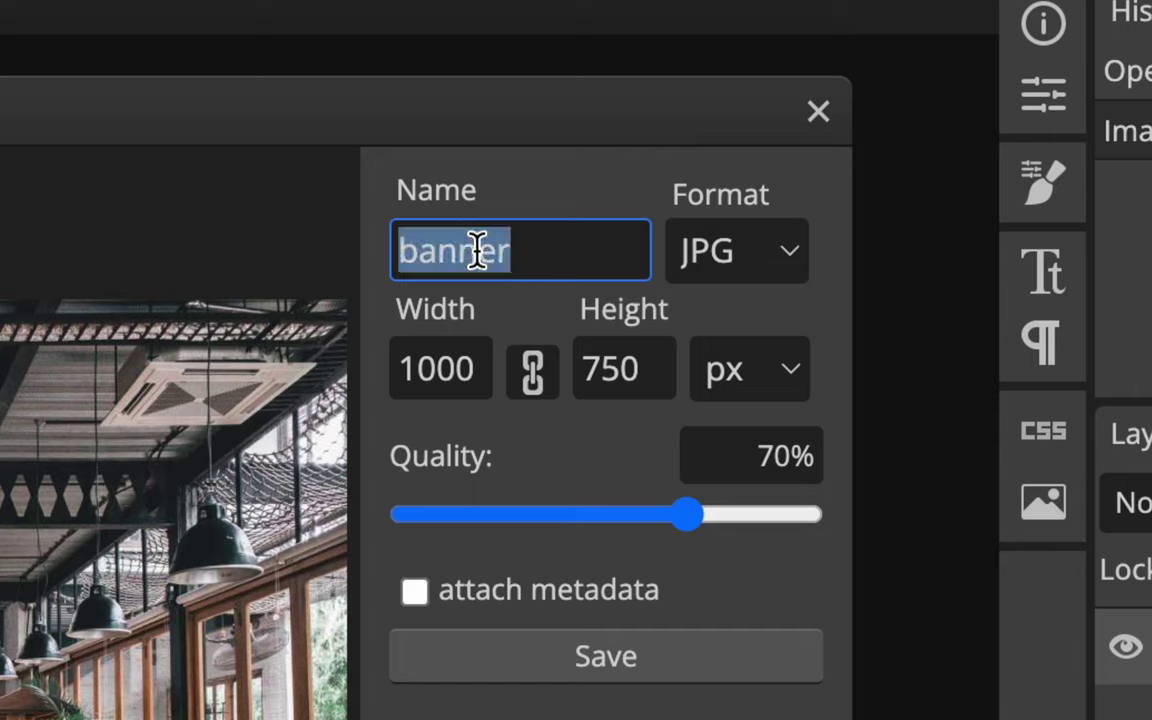
pyautogui.click(778, 255)
pyautogui.click(771, 250)
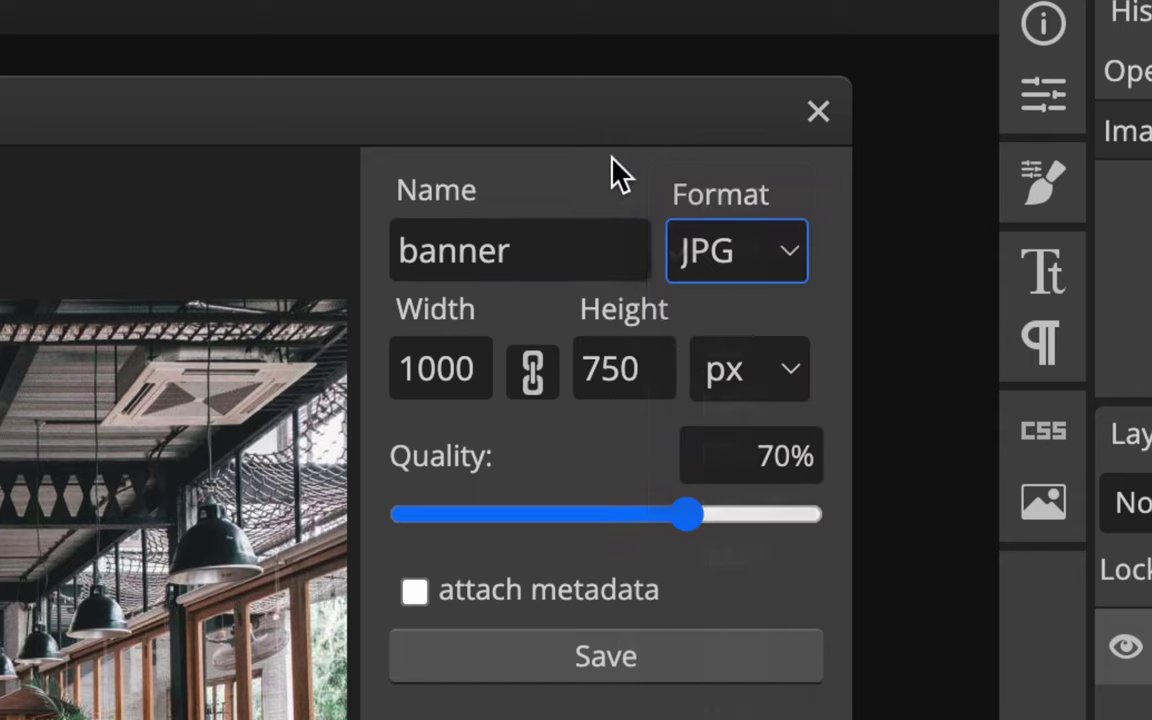
pyautogui.doubleClick(437, 368)
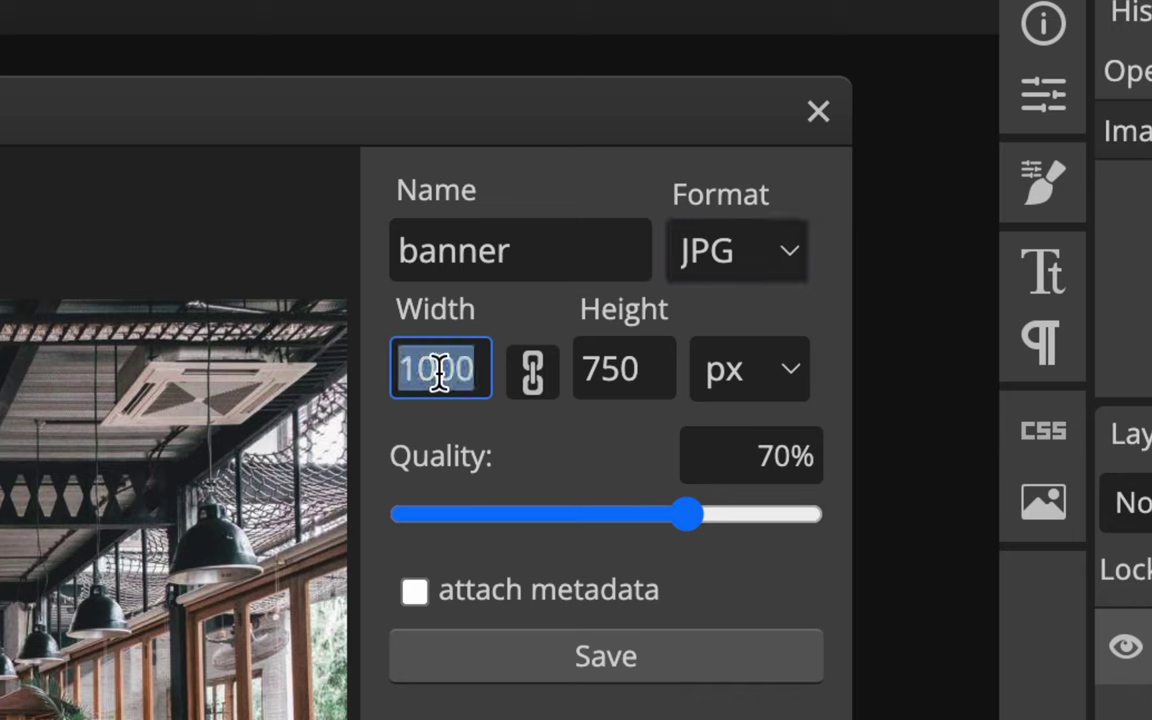
pyautogui.doubleClick(635, 363)
pyautogui.click(535, 372)
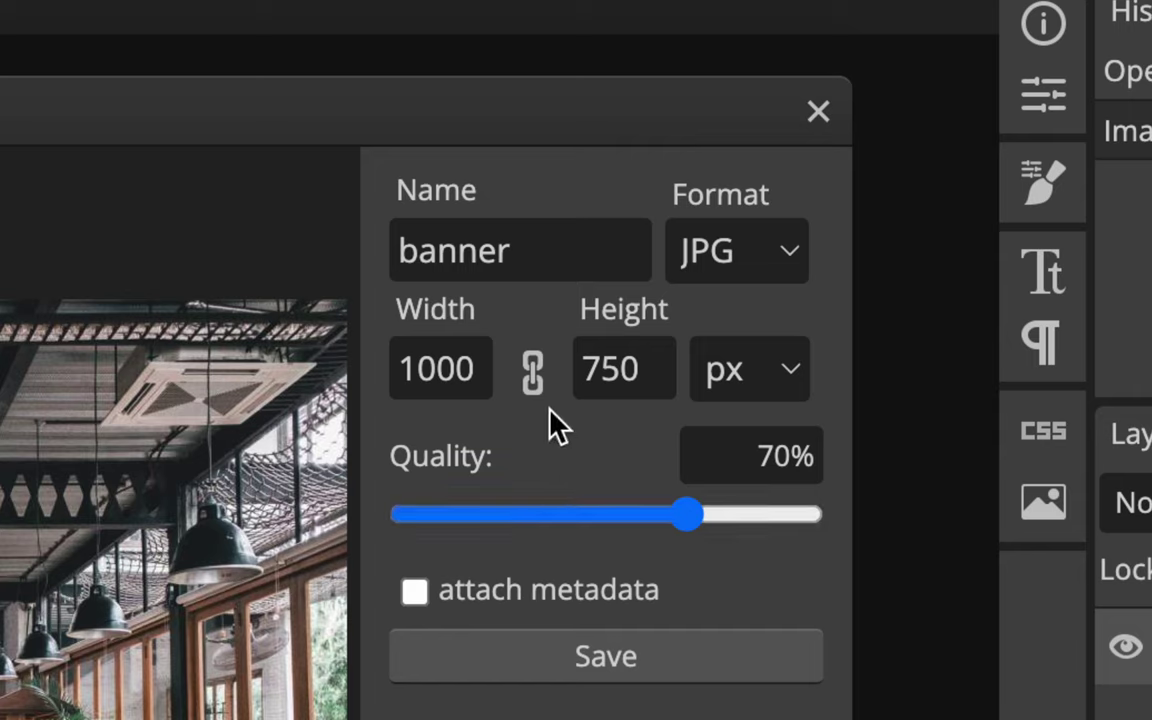
pyautogui.click(535, 375)
pyautogui.click(795, 383)
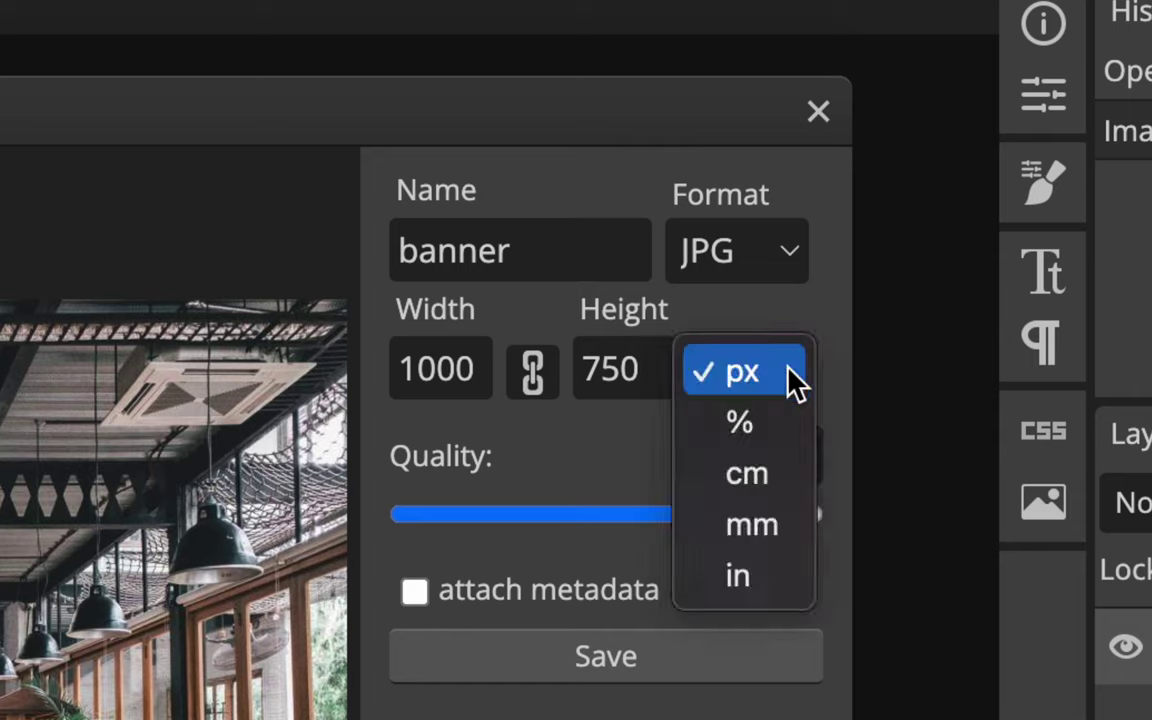
pyautogui.click(607, 466)
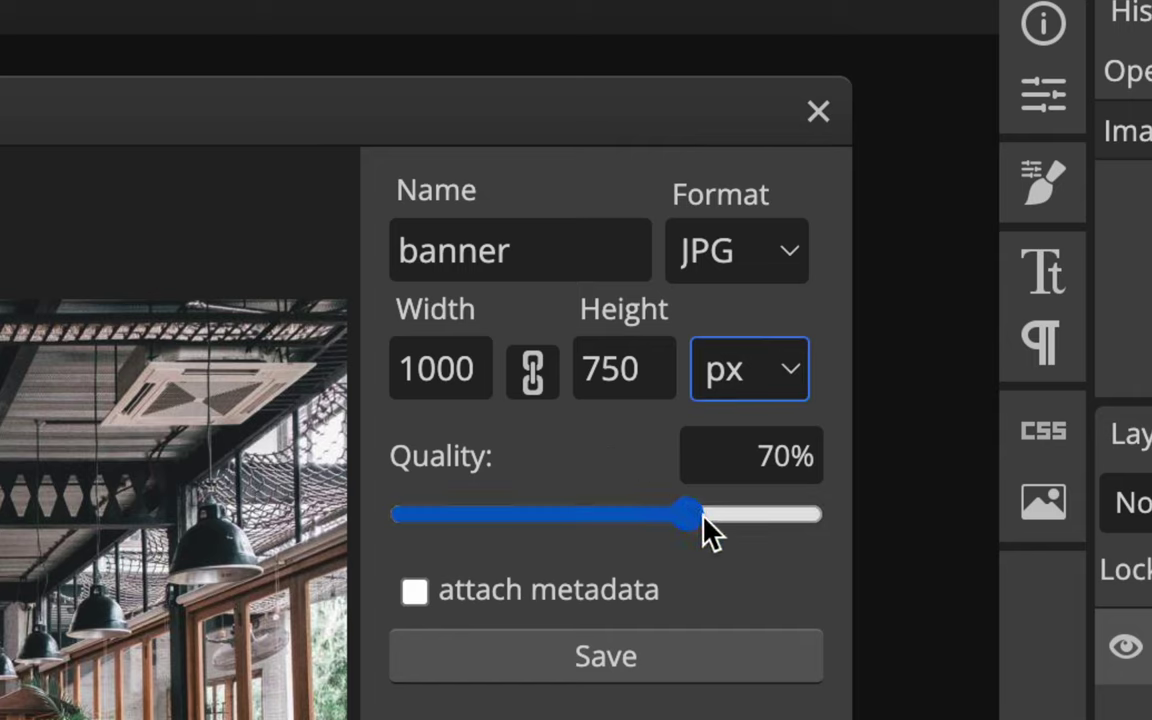
# Reduce the banner's JPG export quality to 51% and examine the preview's detail at 200% zoom.
pyautogui.click(690, 518)
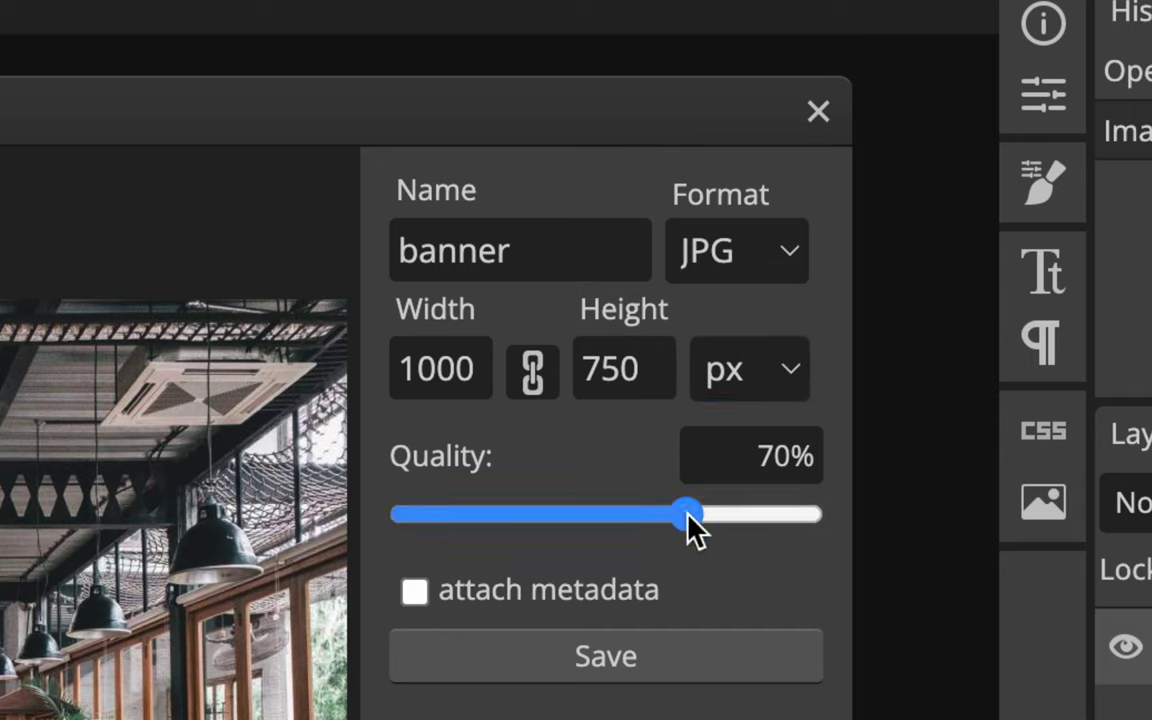
pyautogui.scroll(-5, 352, 535)
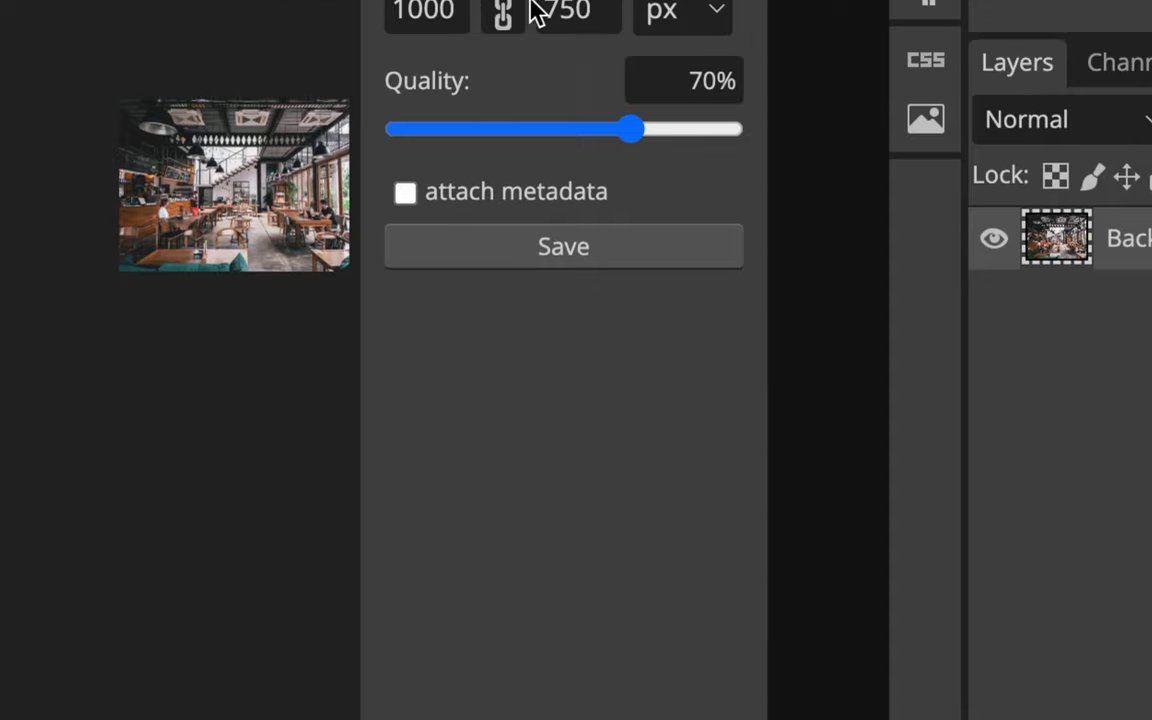
pyautogui.moveTo(632, 206); pyautogui.dragTo(567, 206)
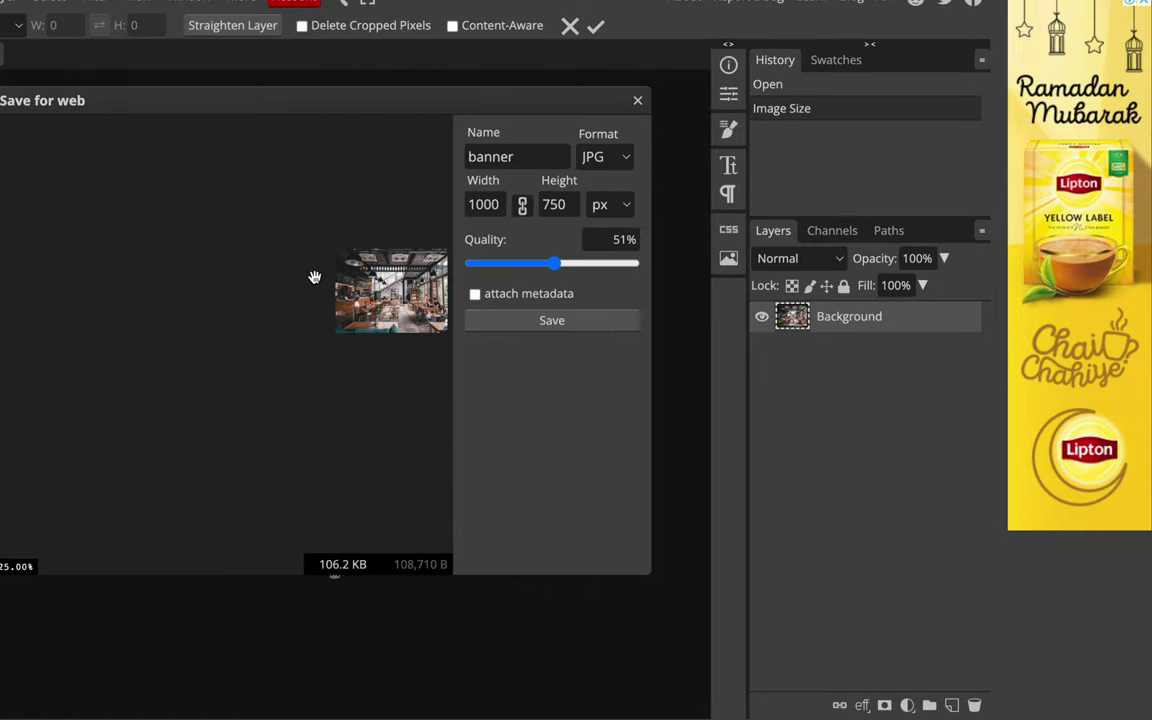
pyautogui.scroll(3, 195, 114)
pyautogui.moveTo(354, 266); pyautogui.dragTo(147, 274)
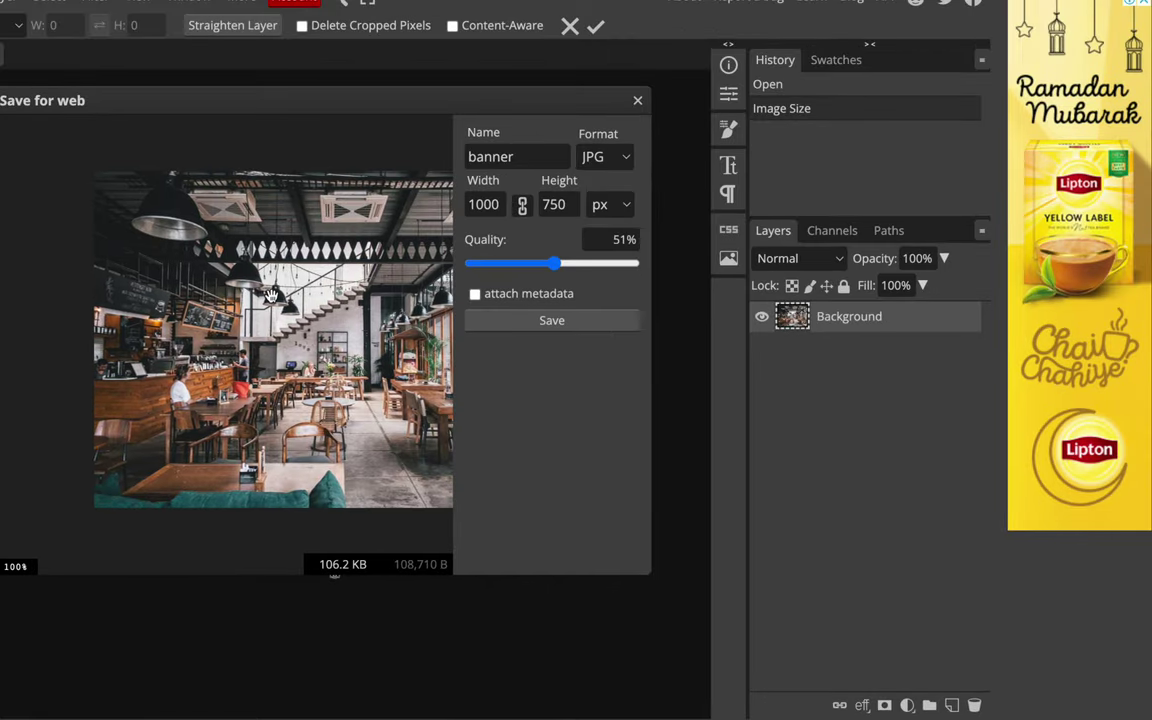
pyautogui.scroll(1, 234, 237)
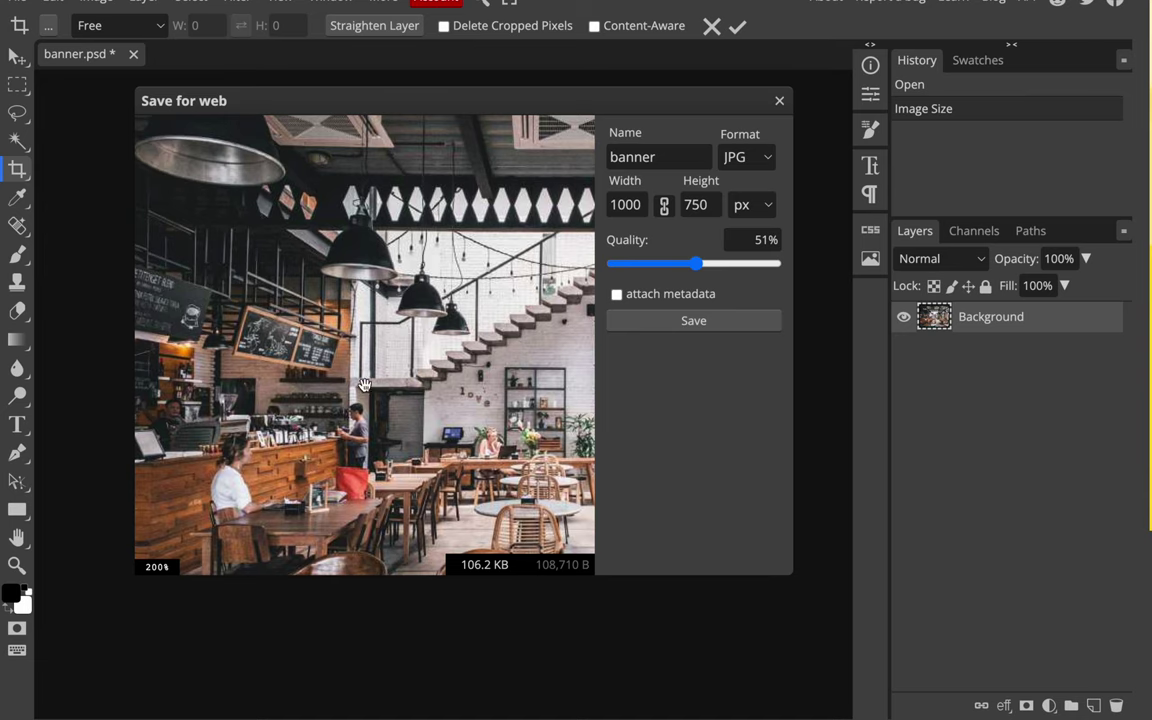
pyautogui.moveTo(324, 290); pyautogui.dragTo(327, 256)
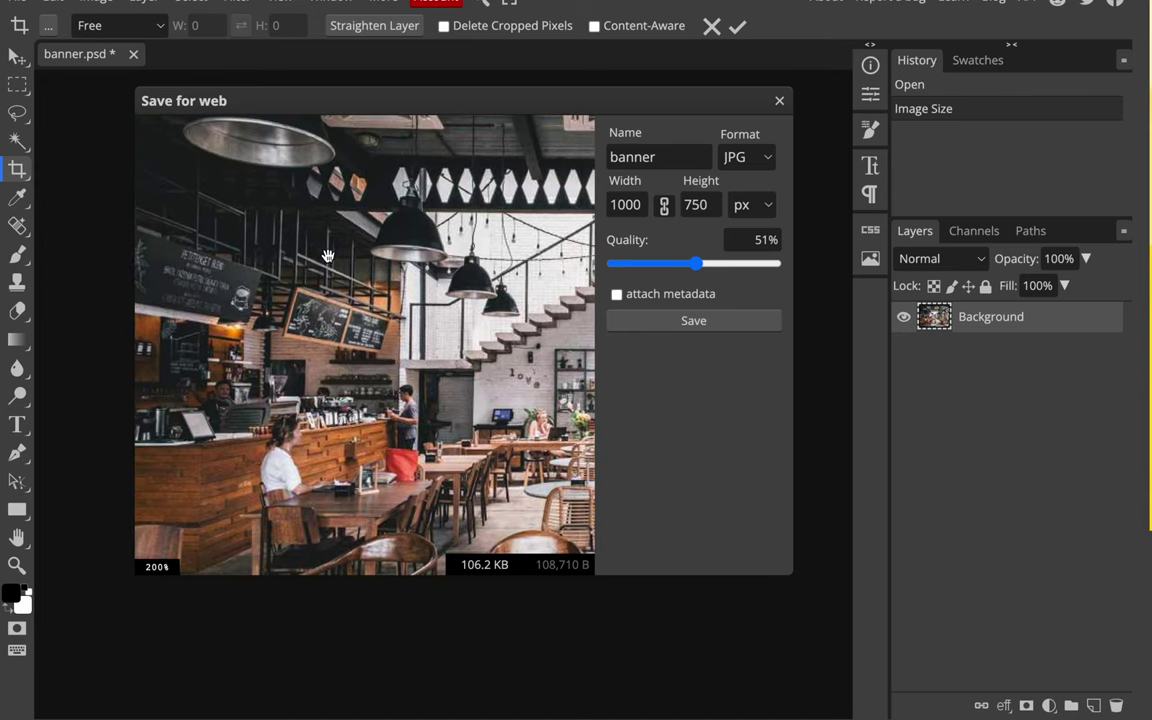
# Compare the banner preview's fine detail at 51%, 82% and 100% JPG quality, magnified up to 1200%.
pyautogui.scroll(3, 327, 256)
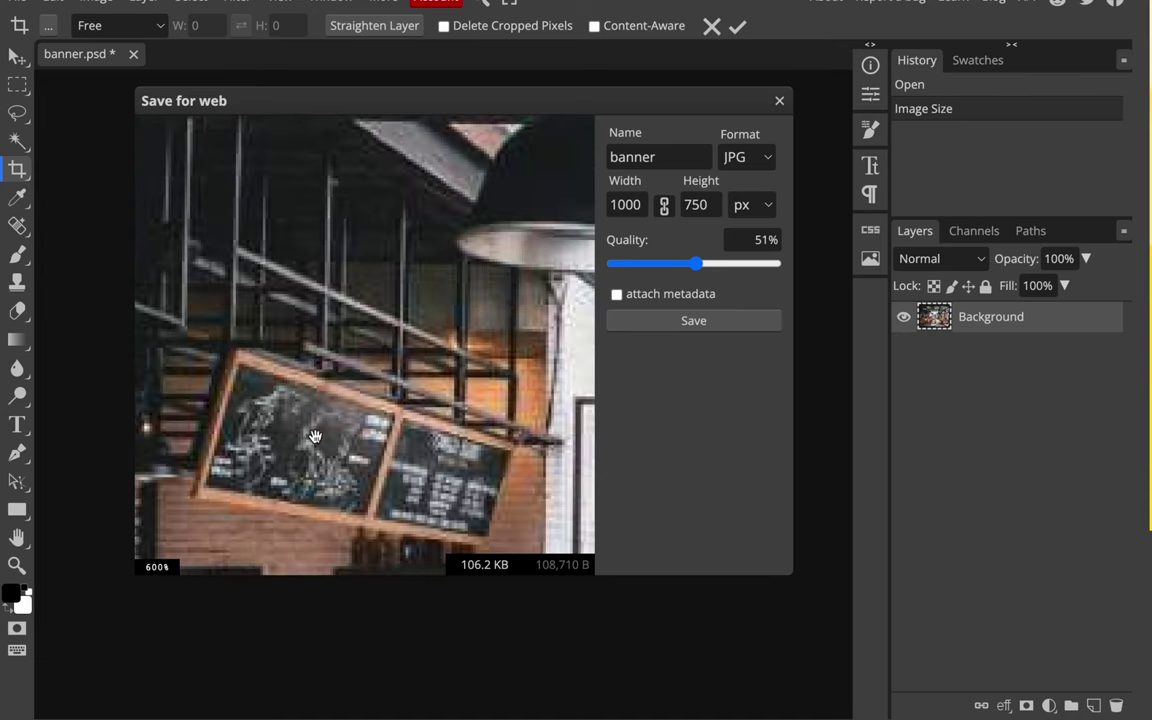
pyautogui.scroll(2, 316, 334)
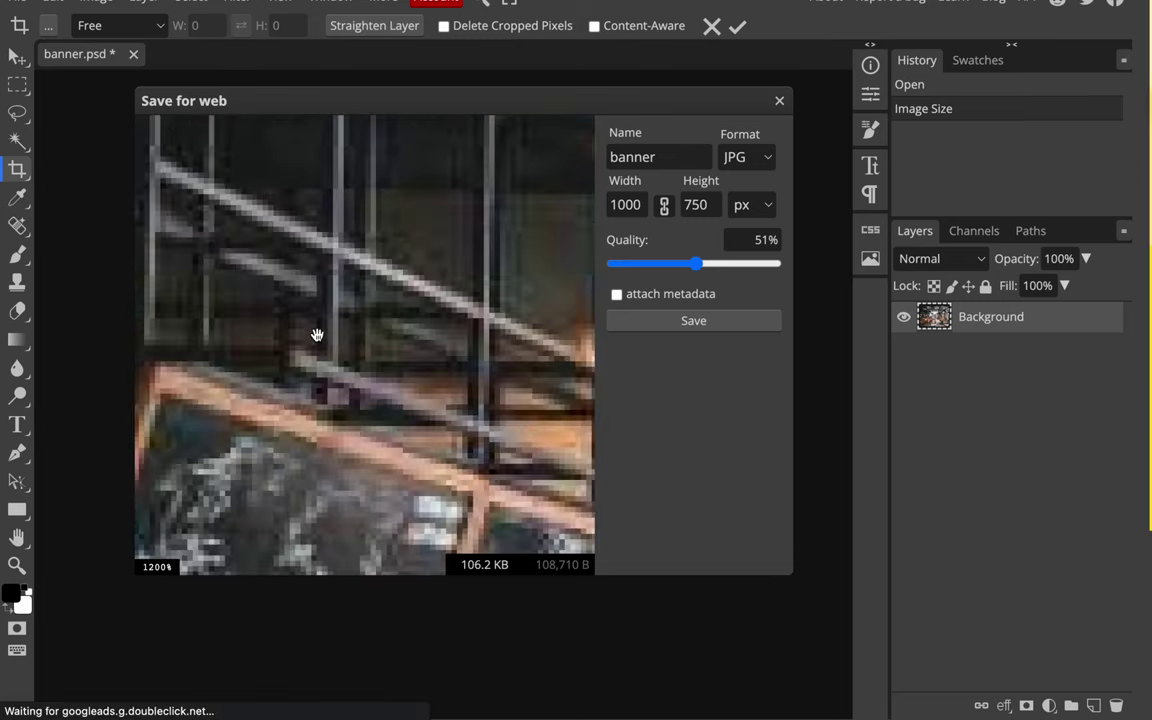
pyautogui.click(699, 264)
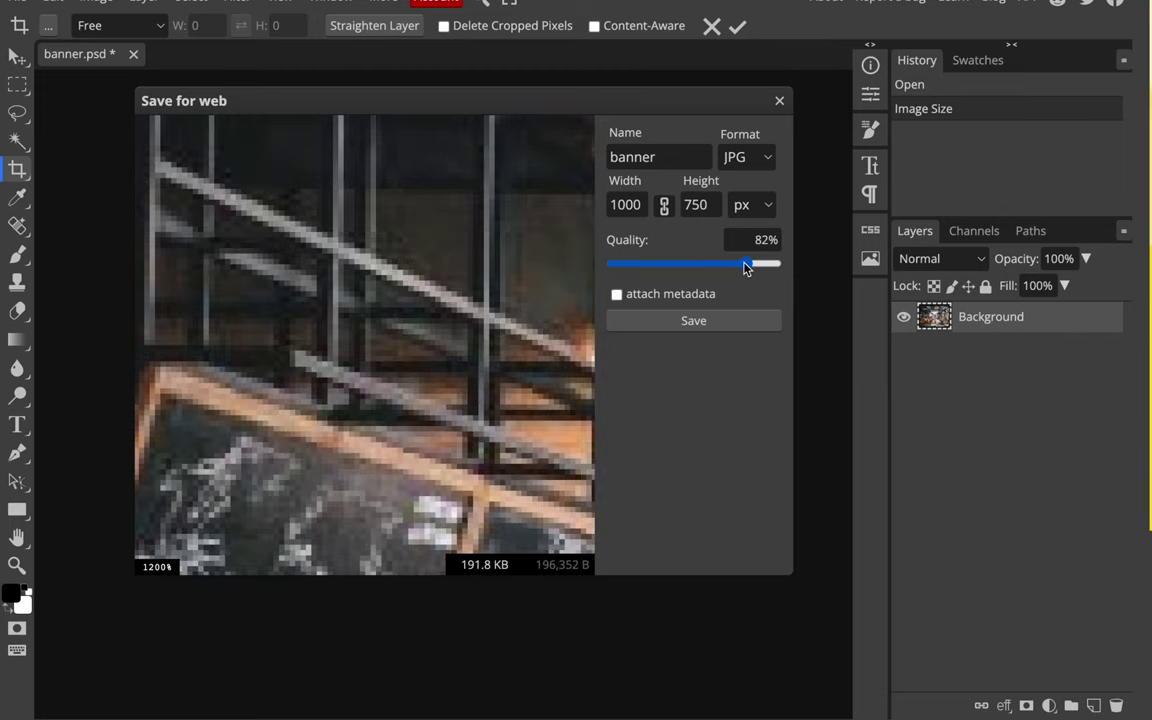
pyautogui.moveTo(745, 265); pyautogui.dragTo(800, 268)
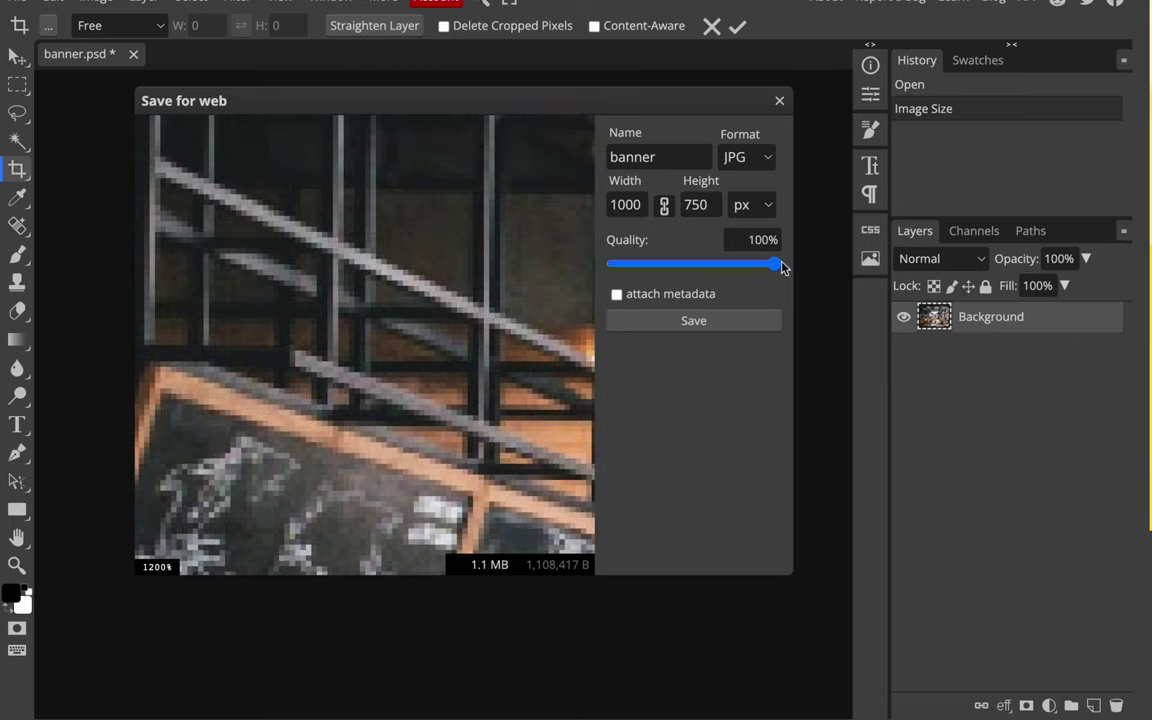
pyautogui.scroll(-4, 417, 262)
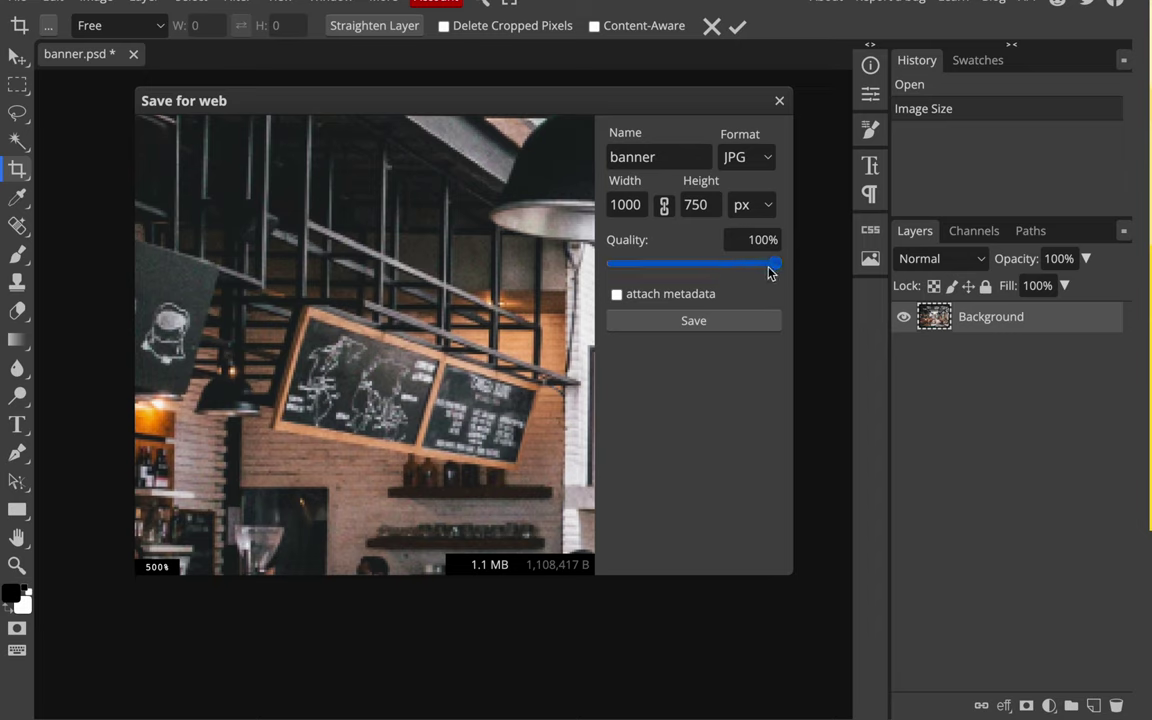
# Compare the banner preview at very low and 100% JPG quality, and settle on an export quality of 70%.
pyautogui.moveTo(770, 266); pyautogui.dragTo(631, 274)
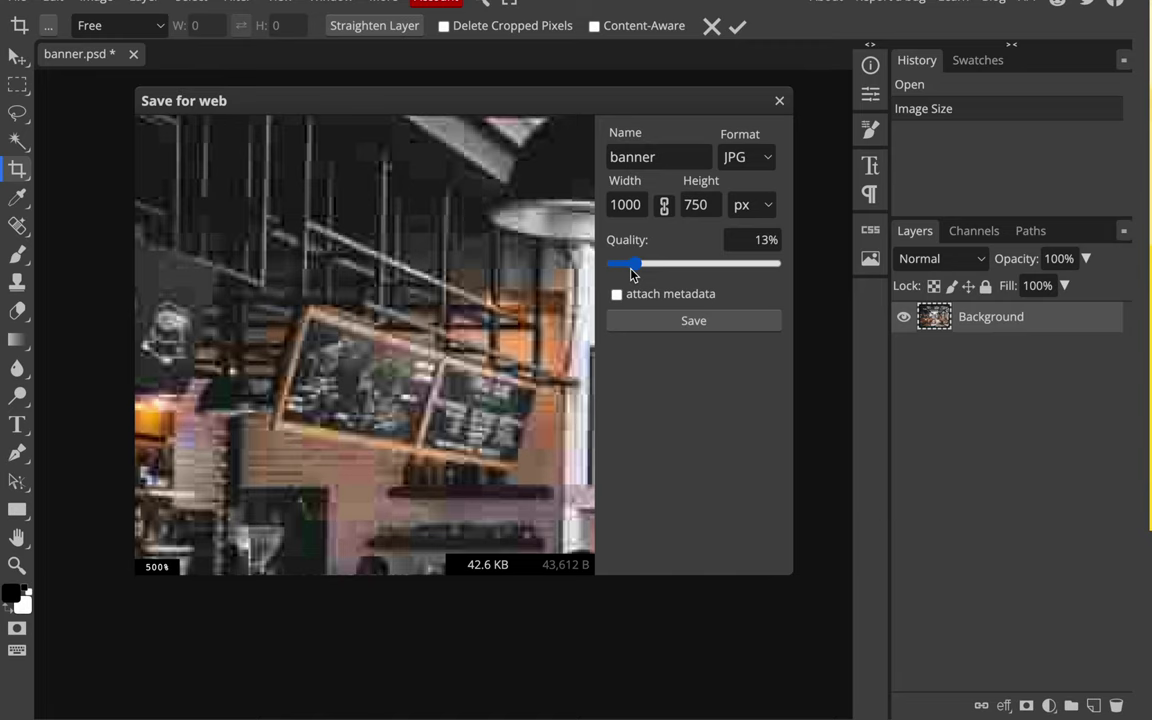
pyautogui.moveTo(636, 270); pyautogui.dragTo(790, 265)
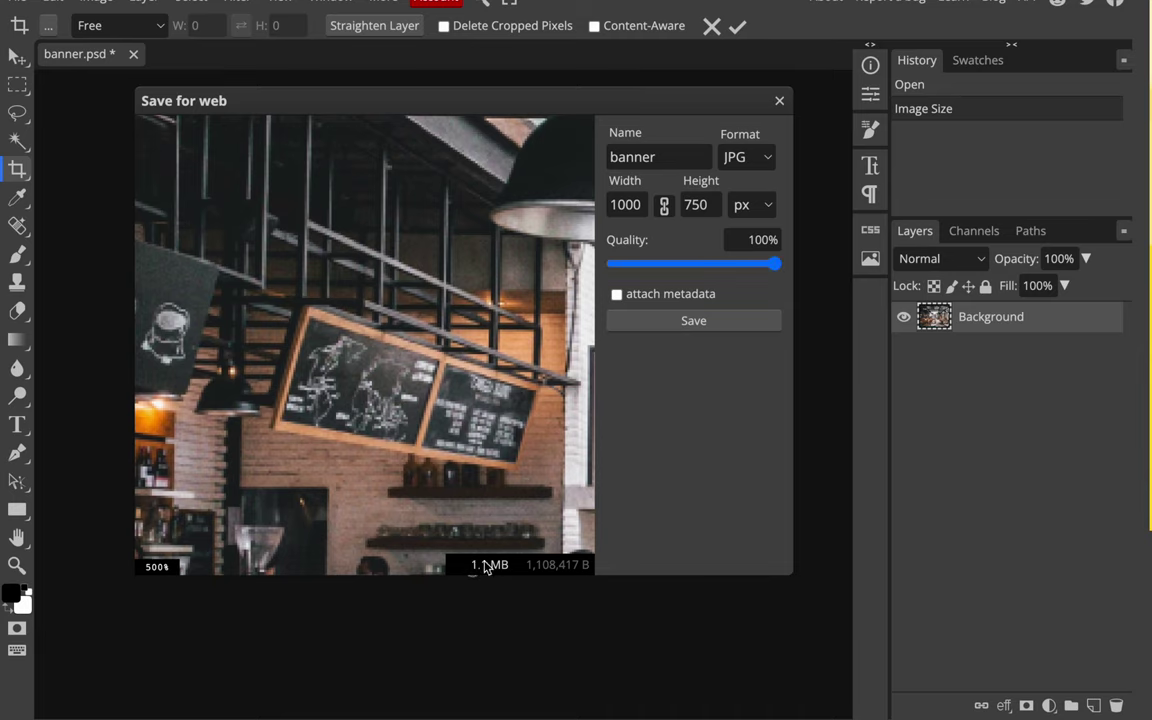
pyautogui.scroll(-4, 407, 373)
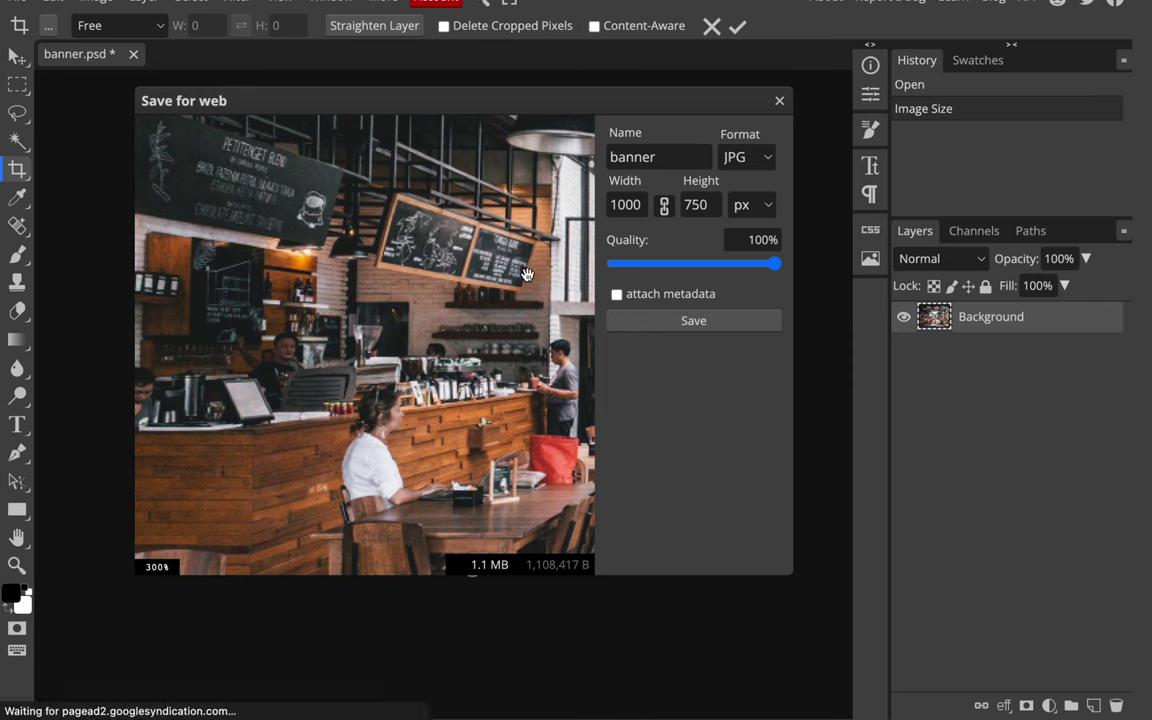
pyautogui.moveTo(776, 268); pyautogui.dragTo(636, 270)
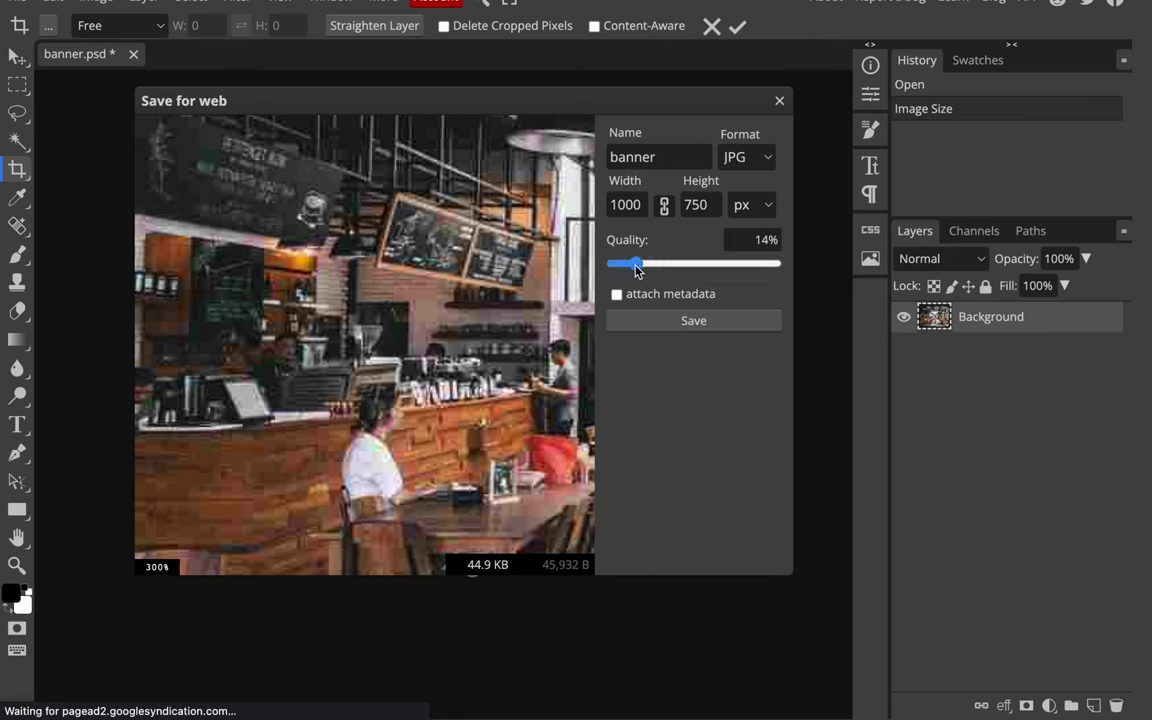
pyautogui.moveTo(636, 270); pyautogui.dragTo(938, 258)
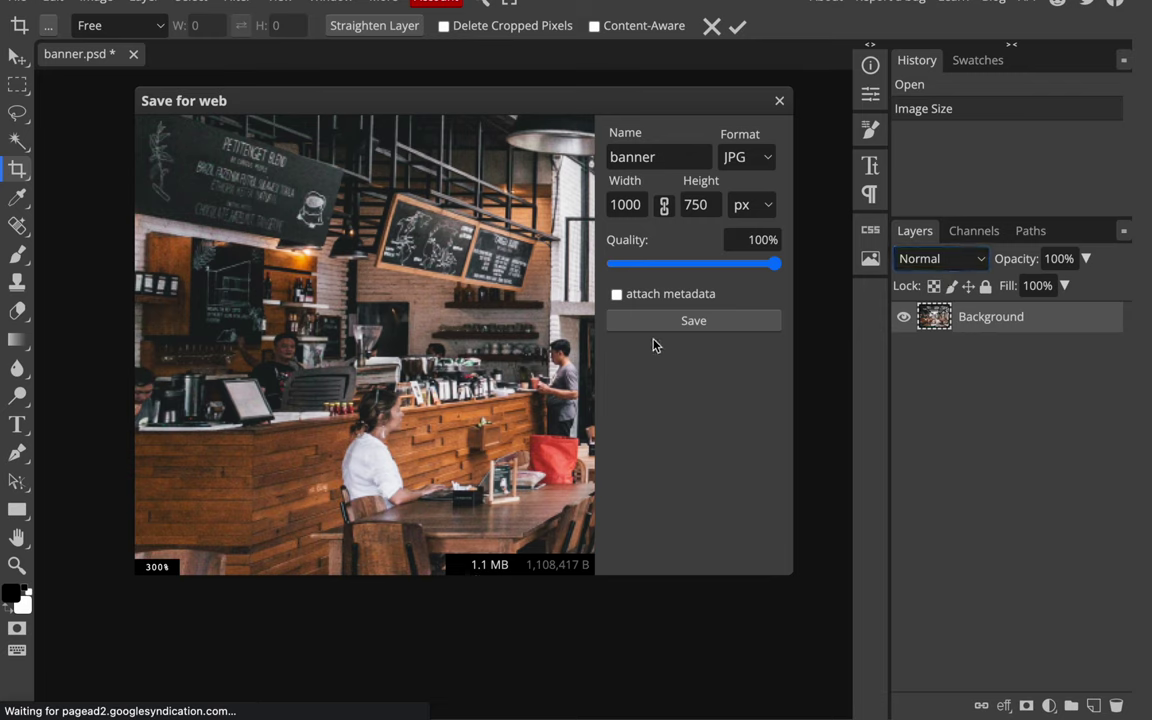
pyautogui.moveTo(774, 266); pyautogui.dragTo(726, 271)
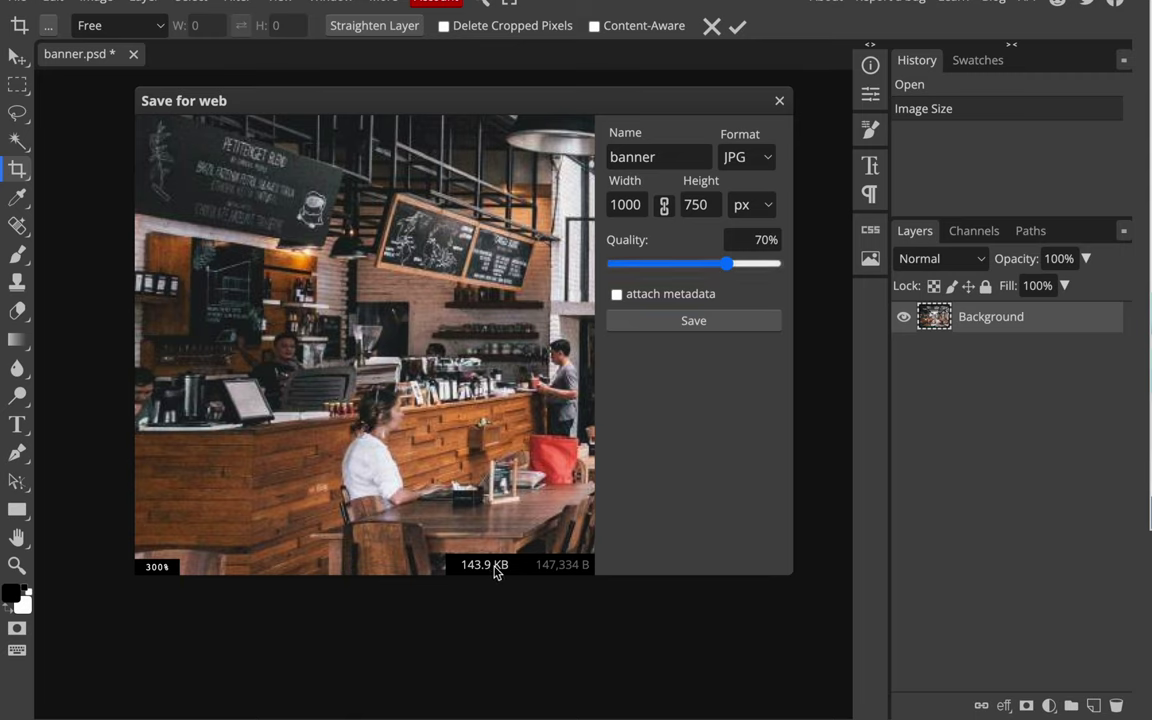
# Try PNG and GIF as the banner's export format to compare their file sizes.
pyautogui.click(767, 164)
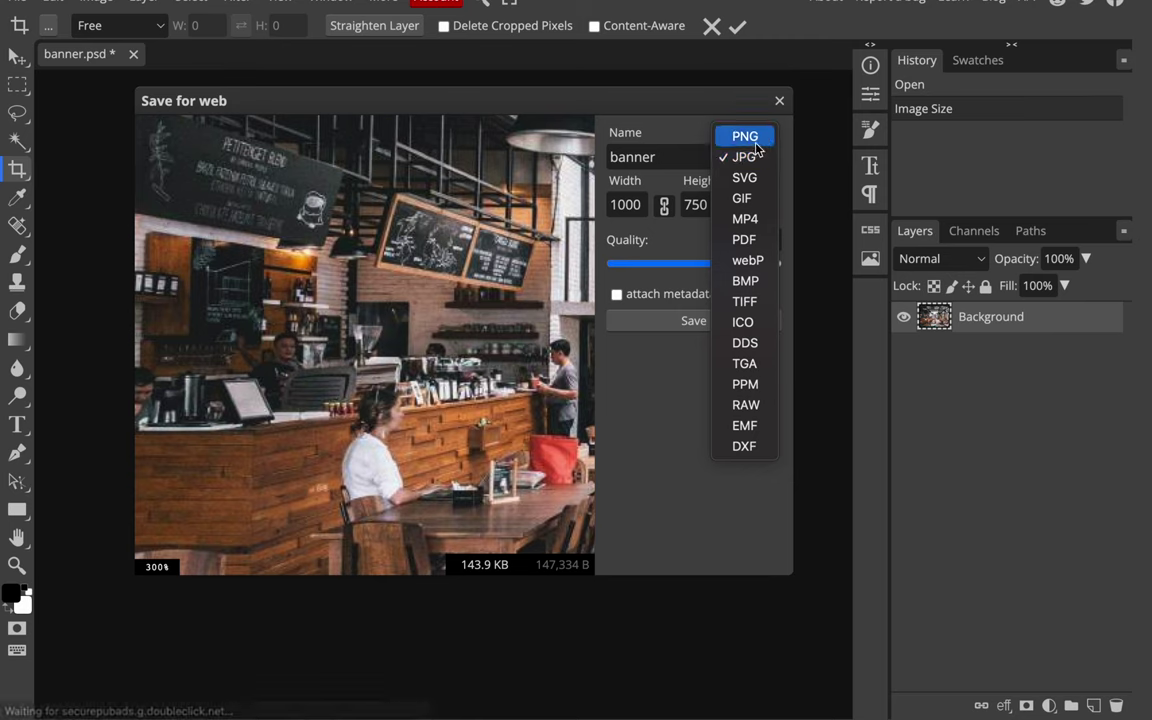
pyautogui.click(750, 137)
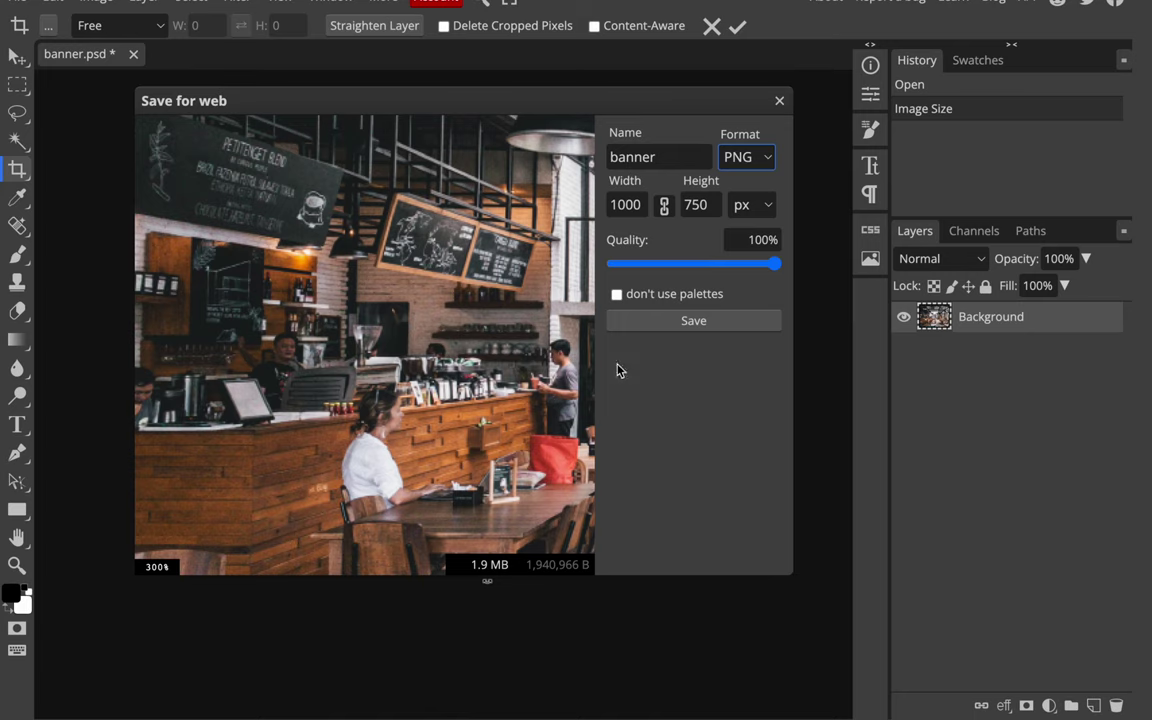
pyautogui.click(673, 378)
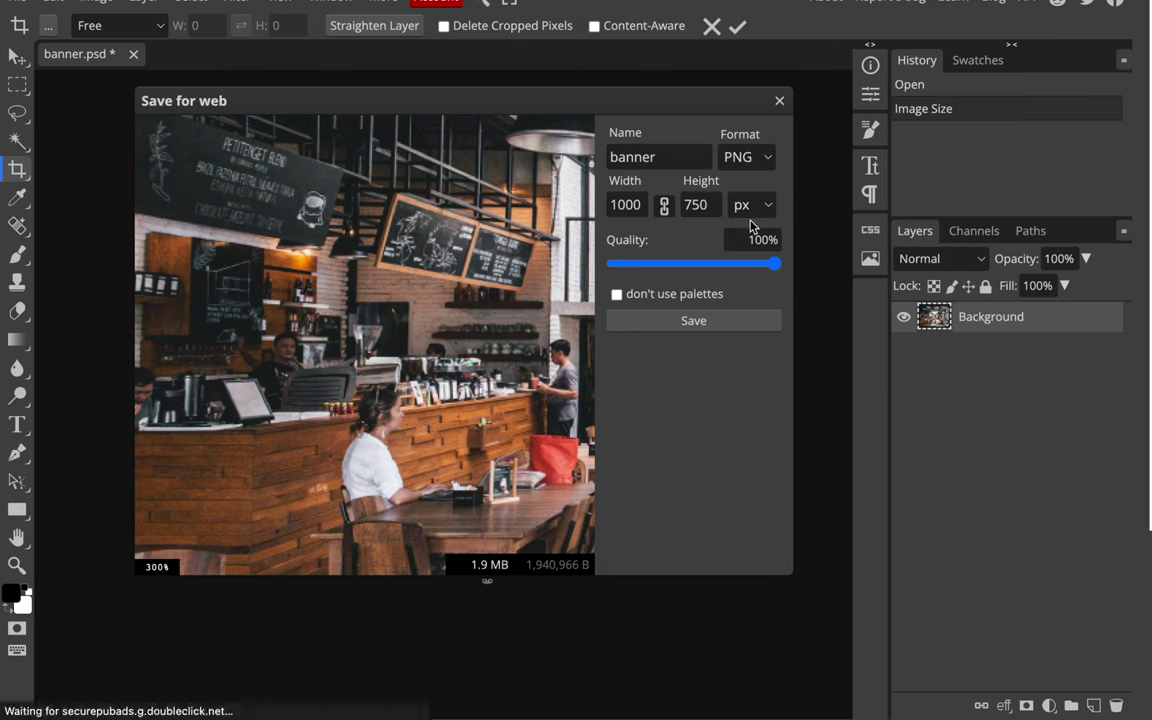
pyautogui.click(764, 159)
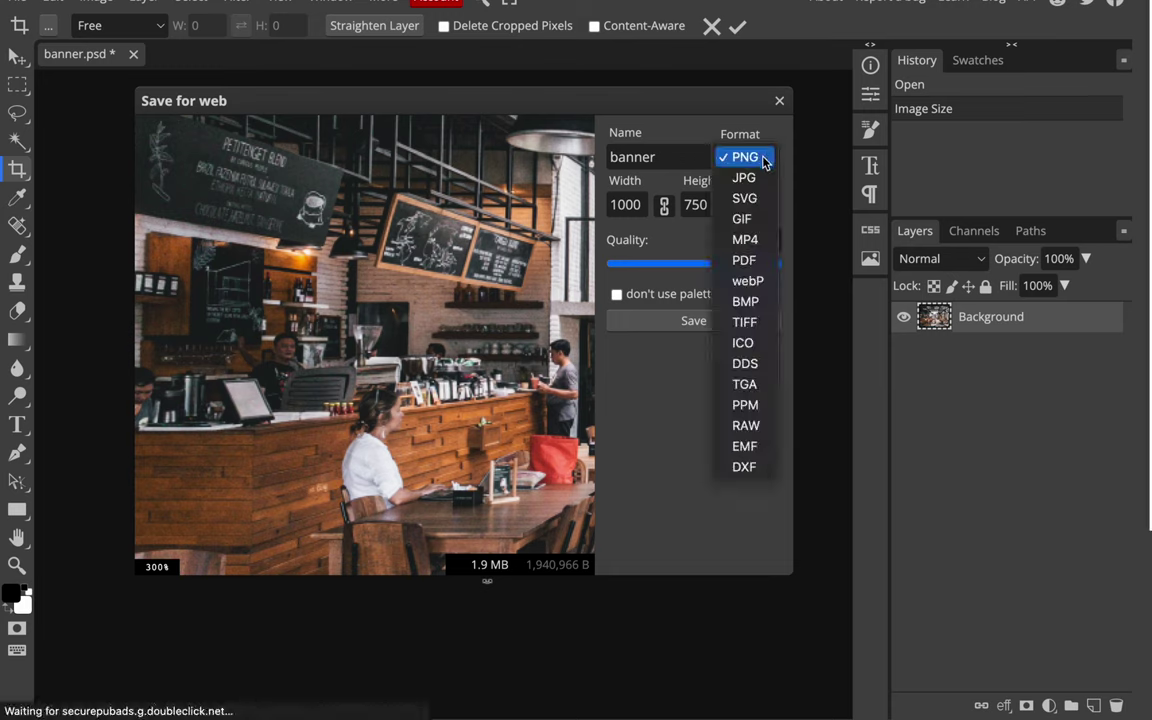
pyautogui.click(744, 219)
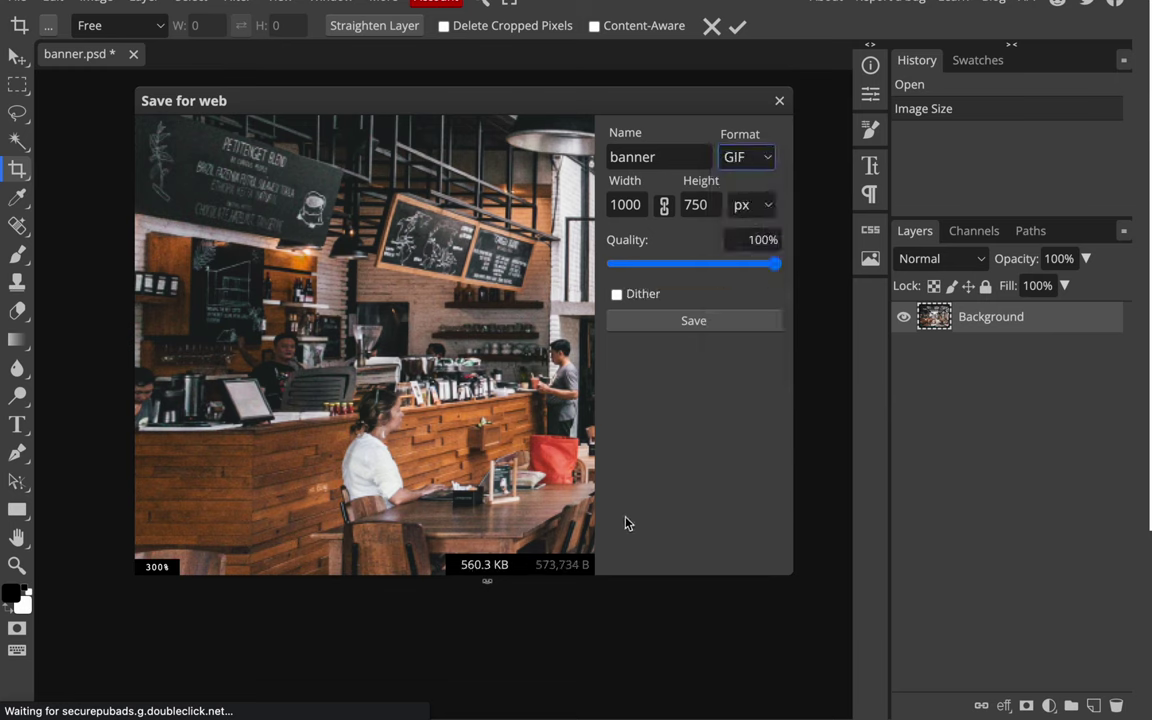
# Export the 1000 by 750 pixel banner in webP format at 70% quality.
pyautogui.click(757, 159)
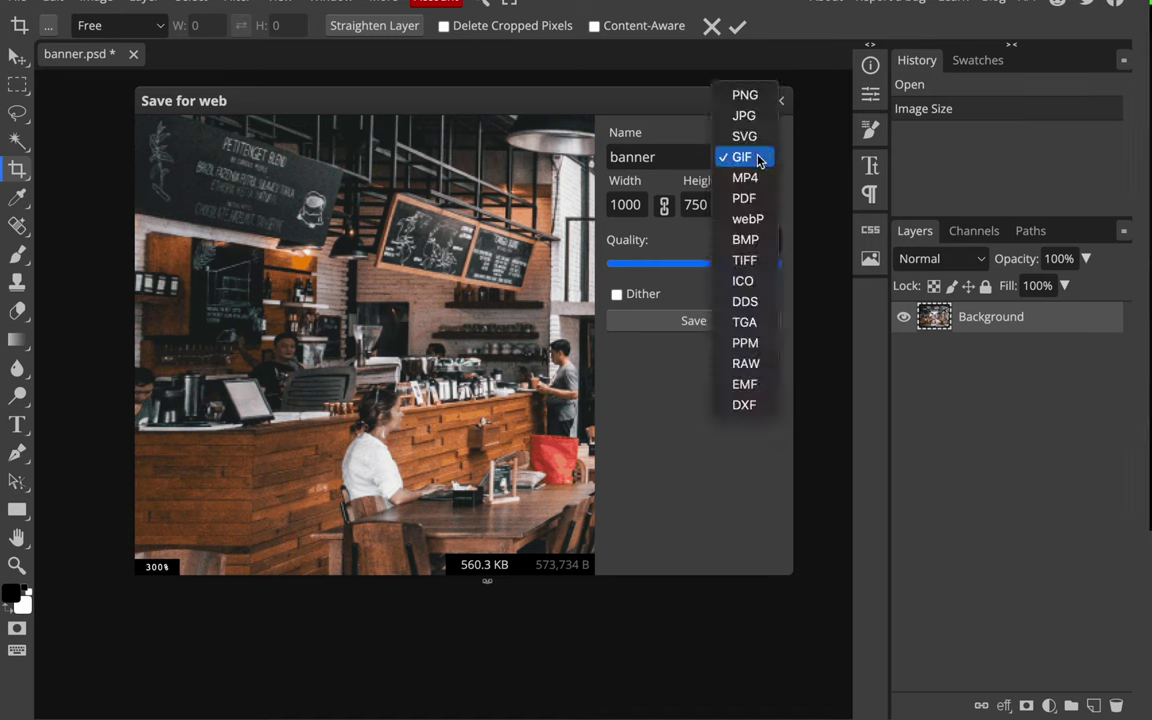
pyautogui.click(750, 220)
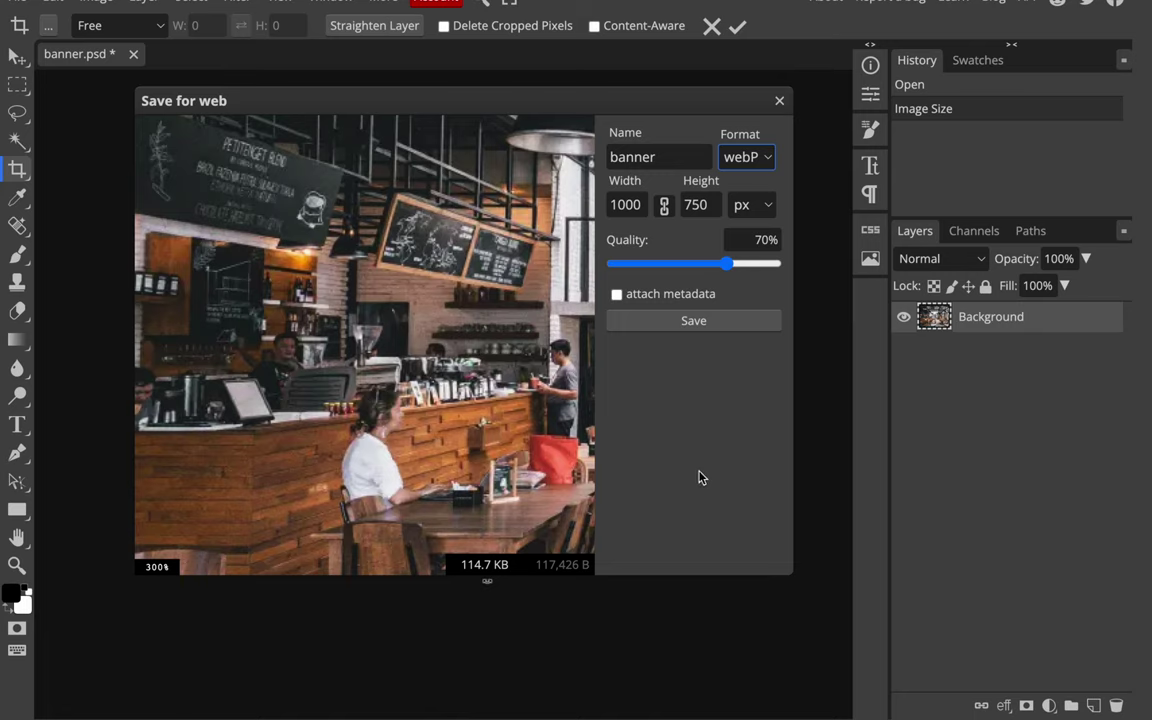
pyautogui.click(764, 161)
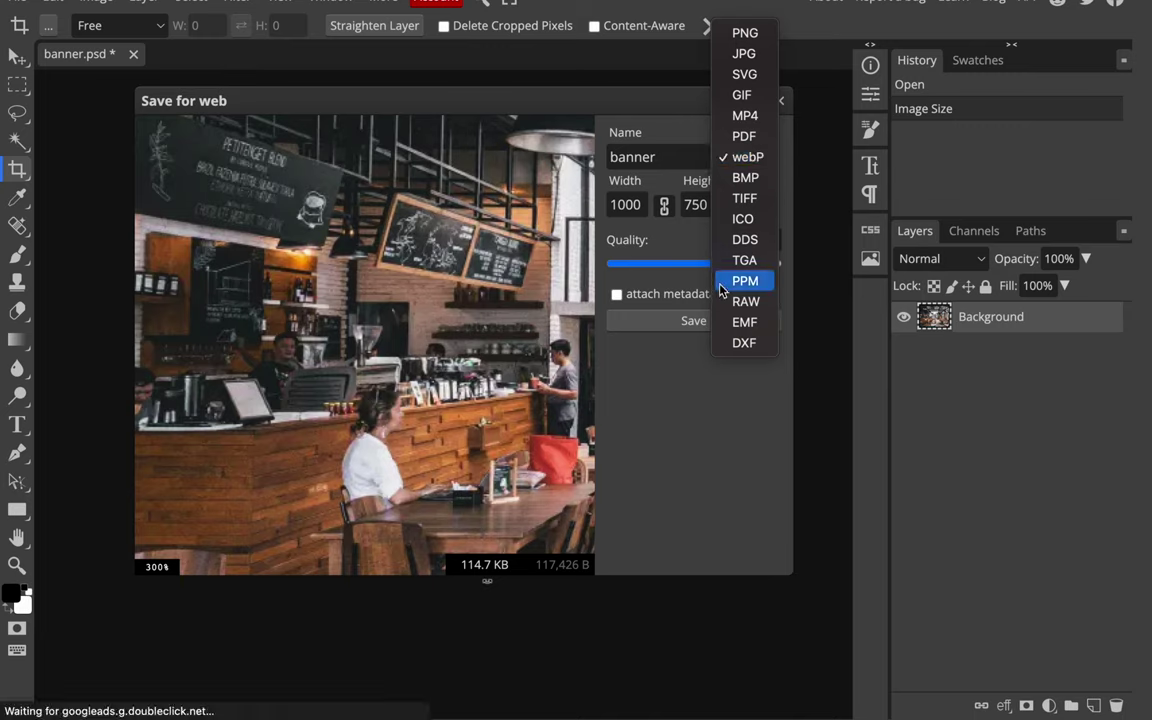
pyautogui.click(638, 473)
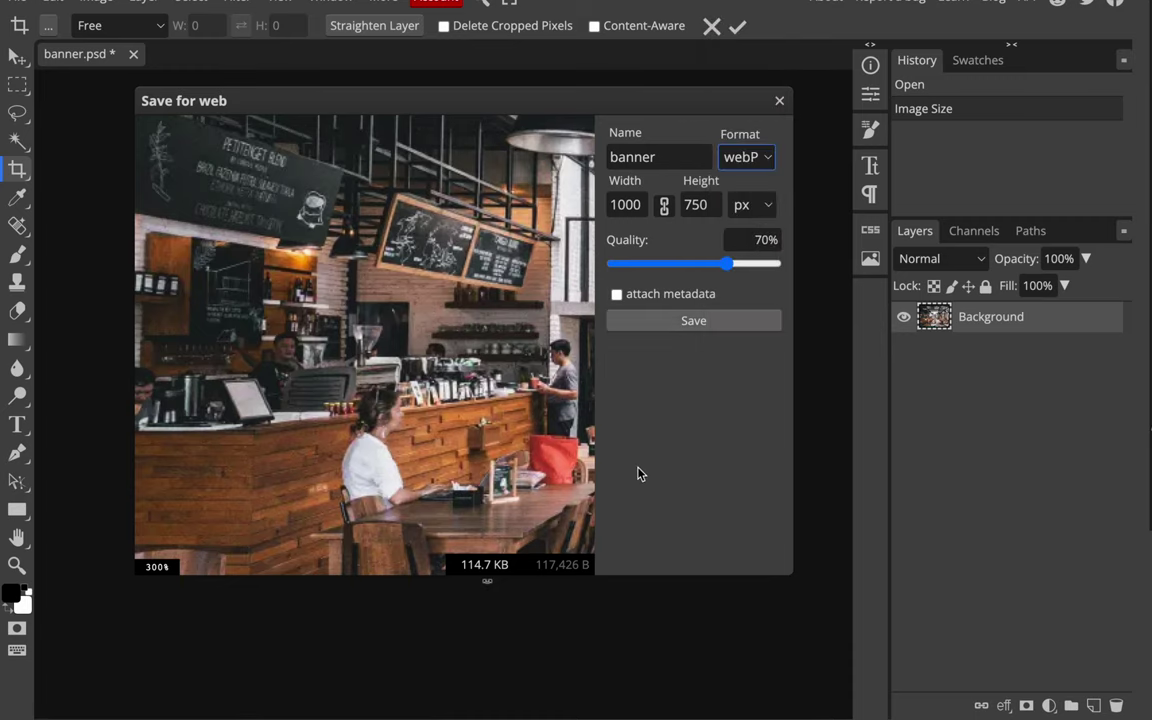
pyautogui.click(750, 158)
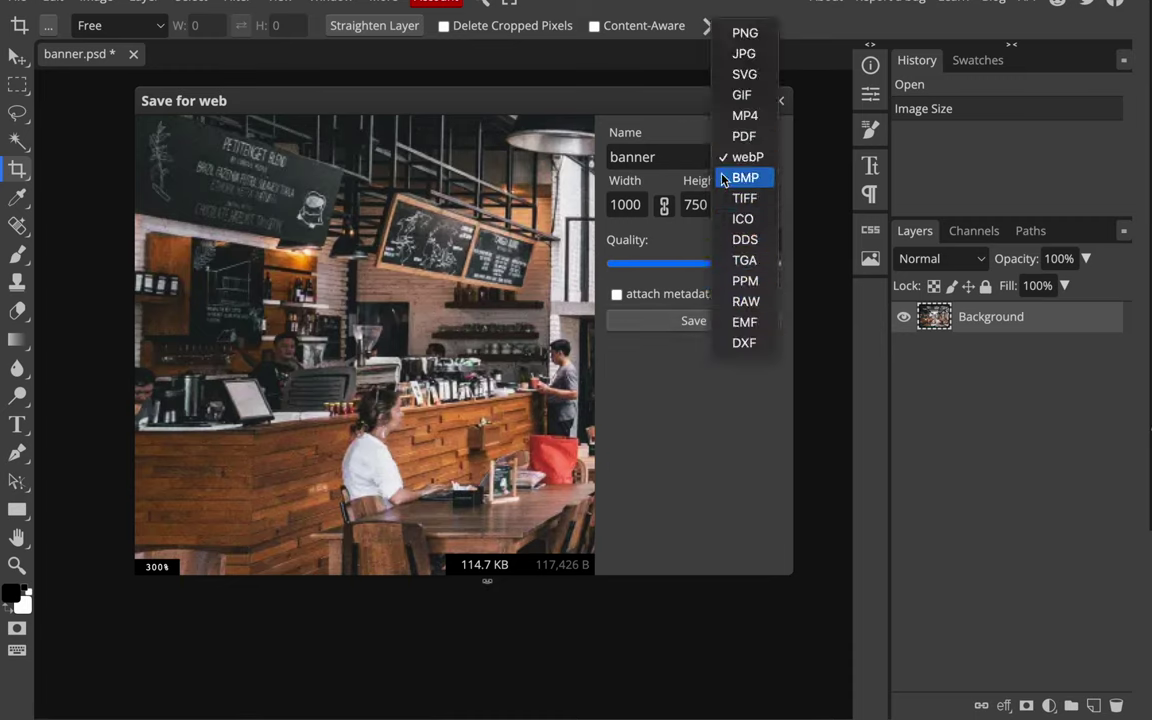
pyautogui.click(674, 456)
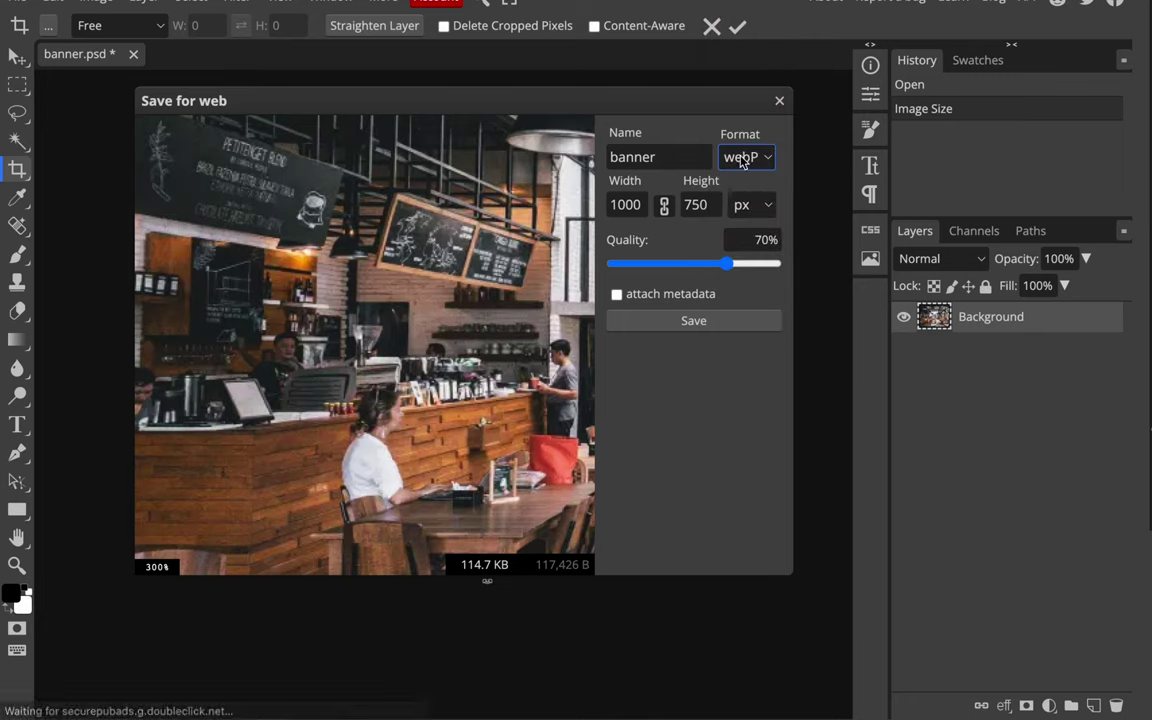
pyautogui.click(690, 323)
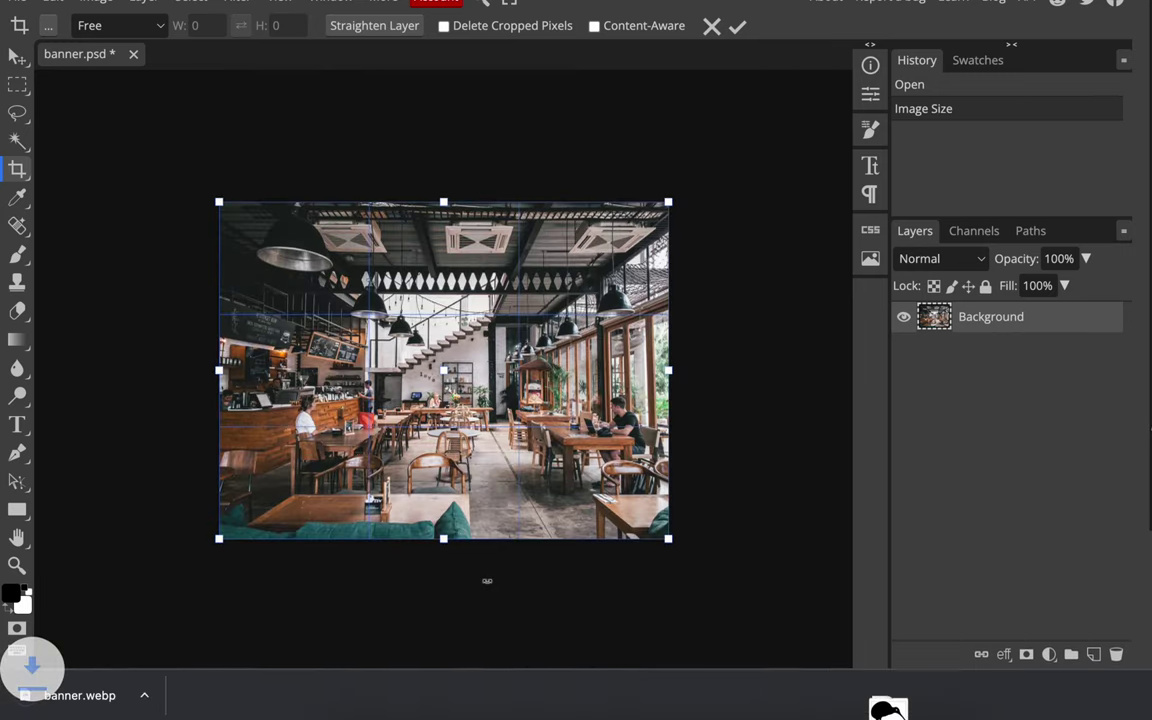
# Show the downloaded banner.webp in Finder and check its file size and dimensions.
pyautogui.rightClick(86, 700)
pyautogui.click(138, 670)
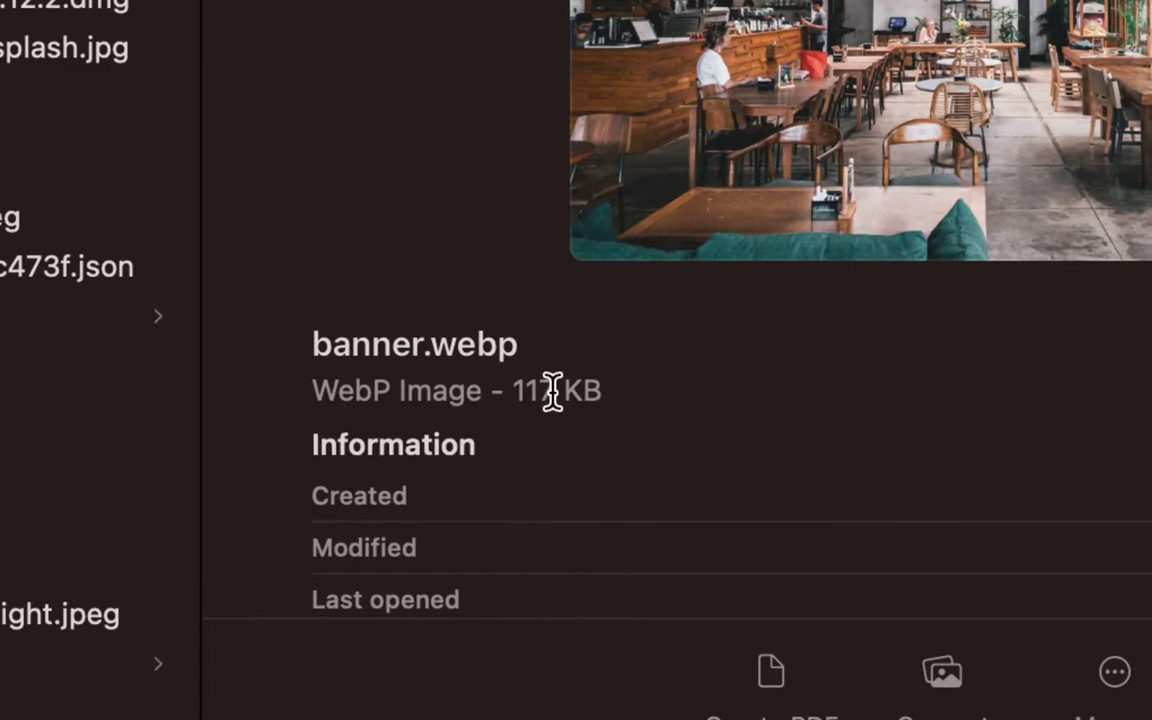
pyautogui.scroll(-2, 604, 472)
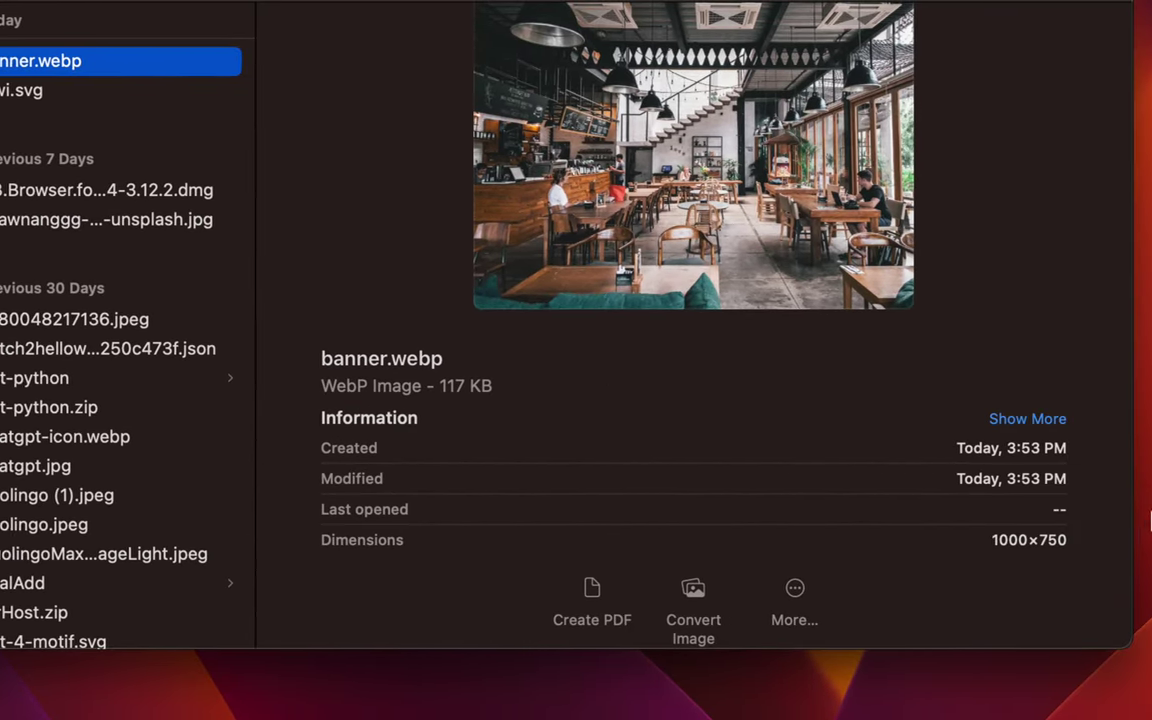
pyautogui.scroll(-2, 1011, 481)
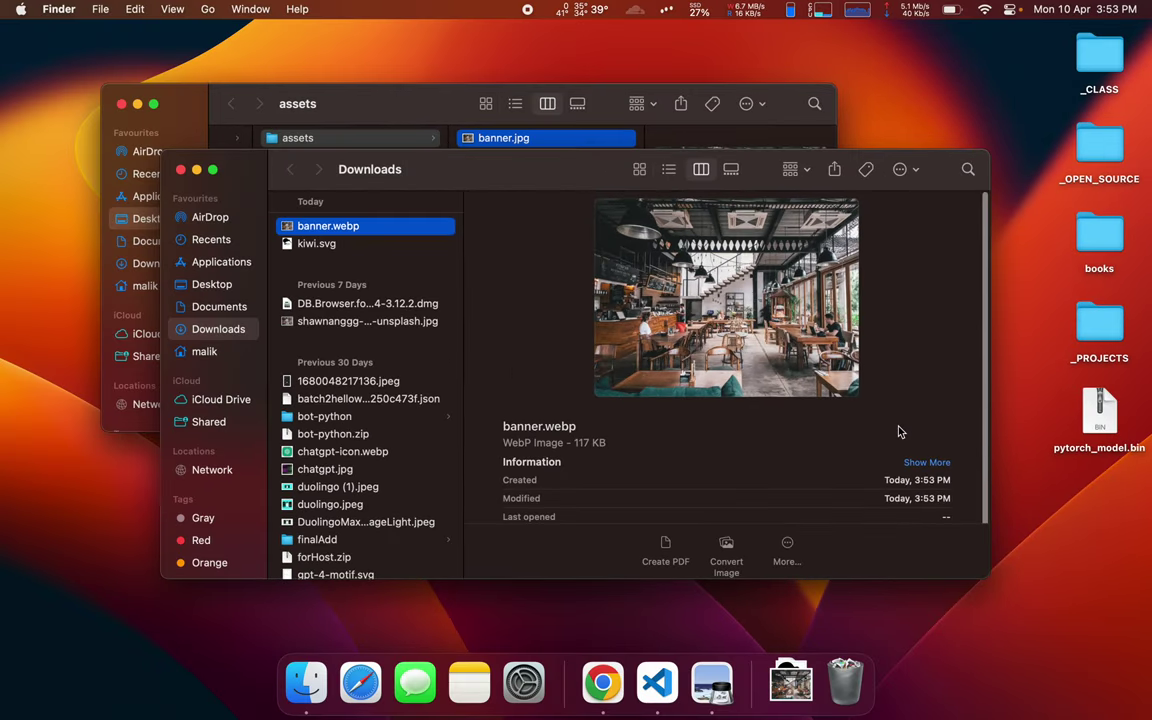
pyautogui.scroll(-1, 898, 440)
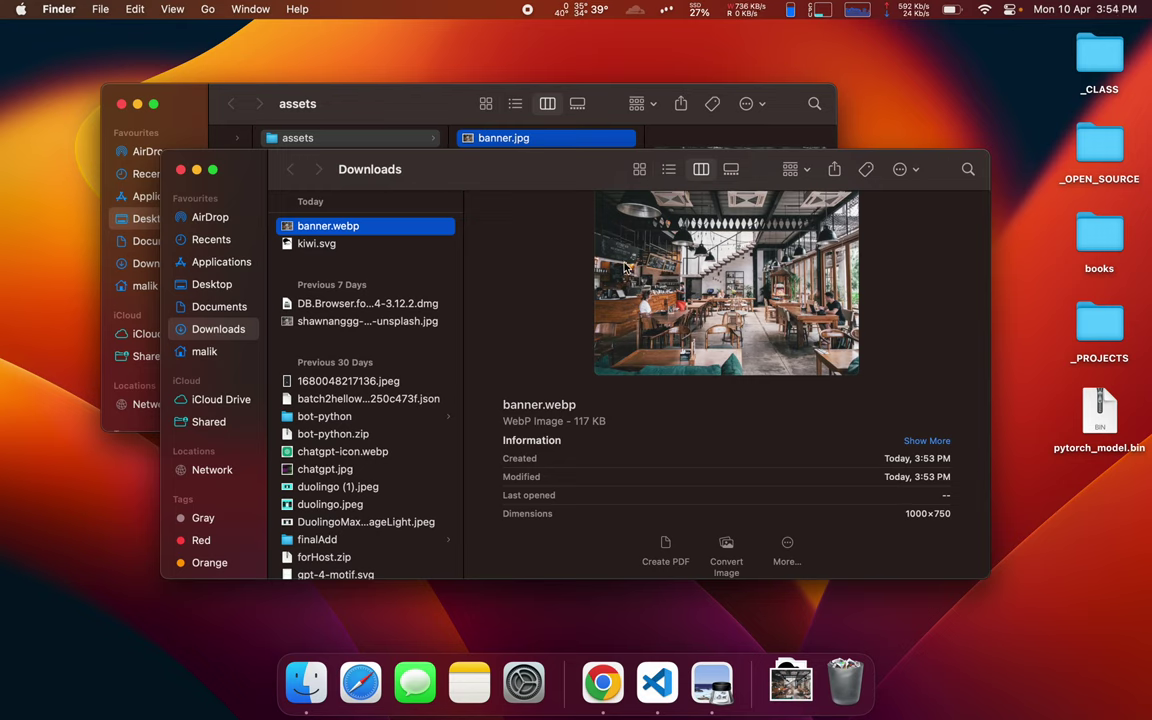
# Return to Photopea, dismiss the download notice and set the Crop tool's mode to Fixed Ratio.
pyautogui.hotkey('ctrl', 'Right')
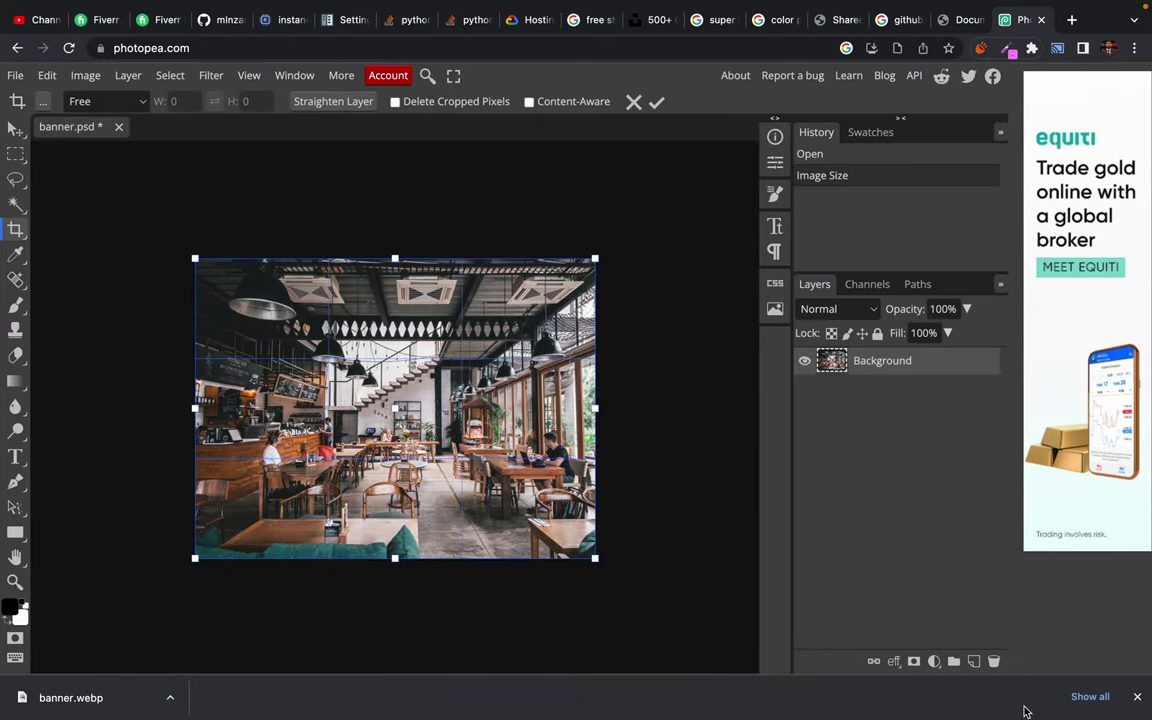
pyautogui.click(1136, 700)
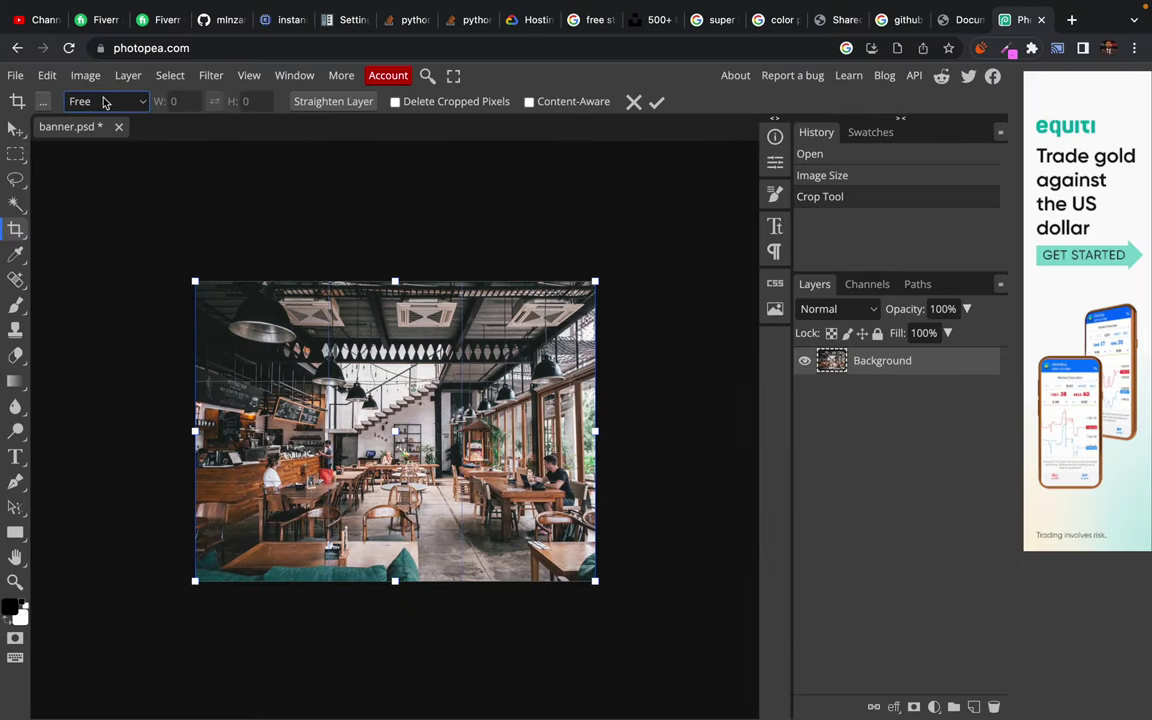
pyautogui.click(92, 102)
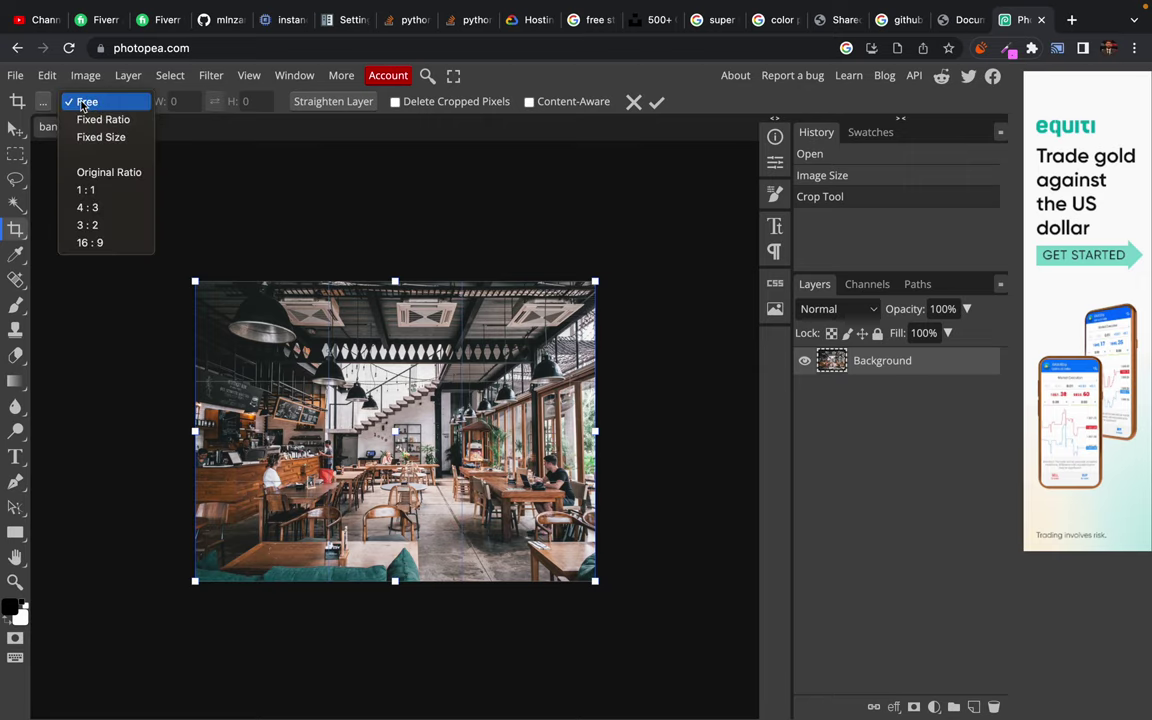
pyautogui.click(84, 103)
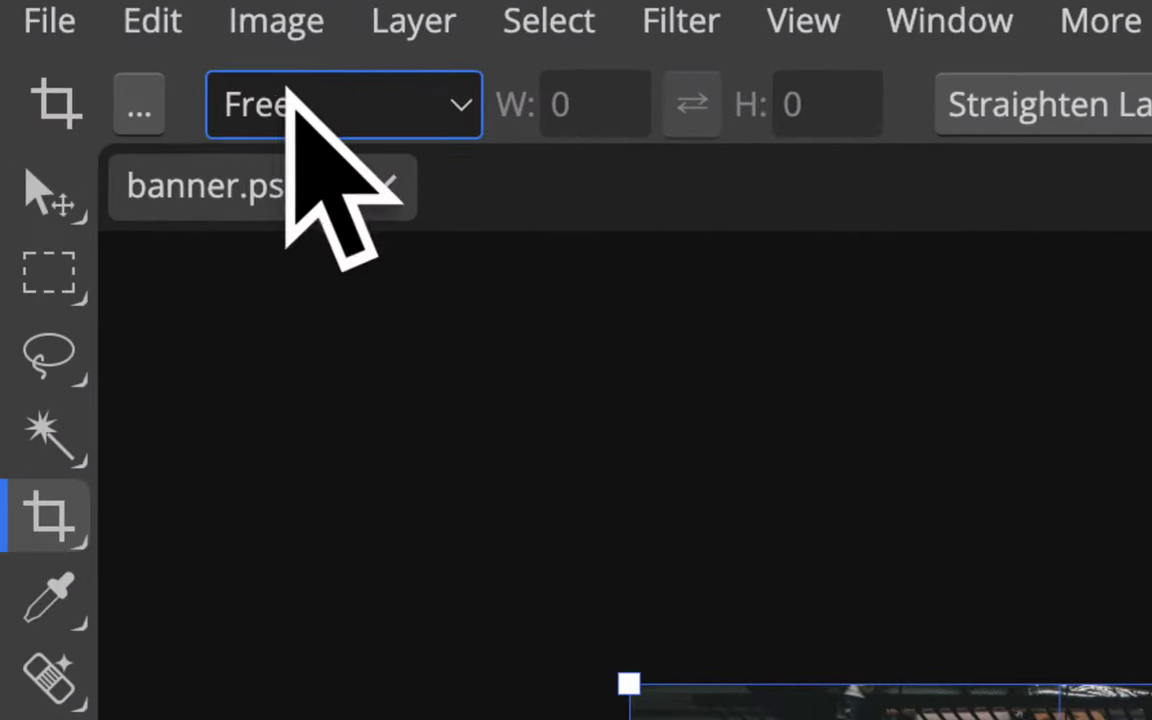
pyautogui.click(287, 92)
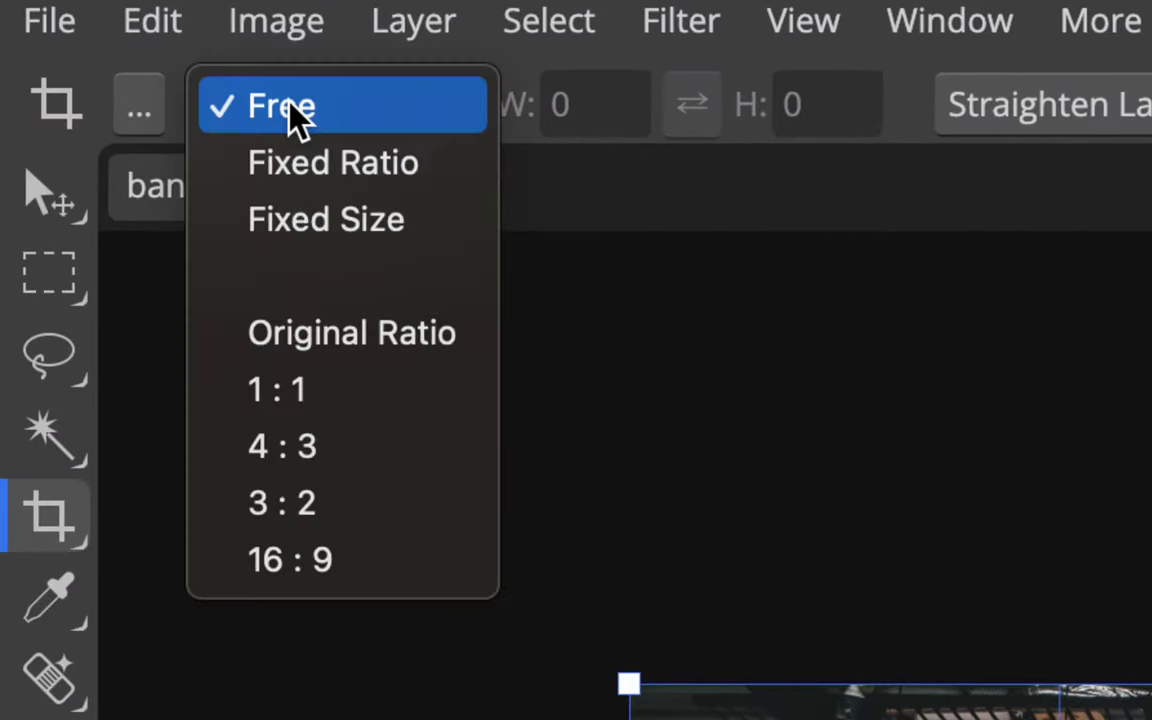
pyautogui.click(322, 163)
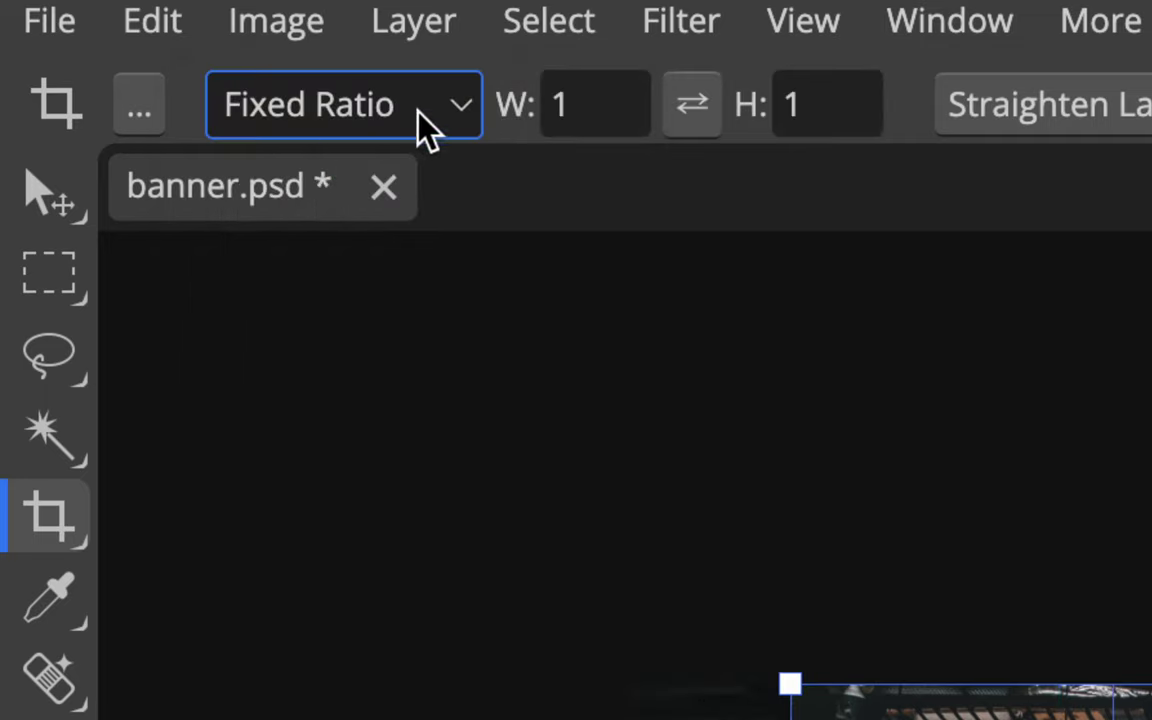
# Set the crop's fixed ratio to a width of 16 and a height of 9.
pyautogui.click(565, 103)
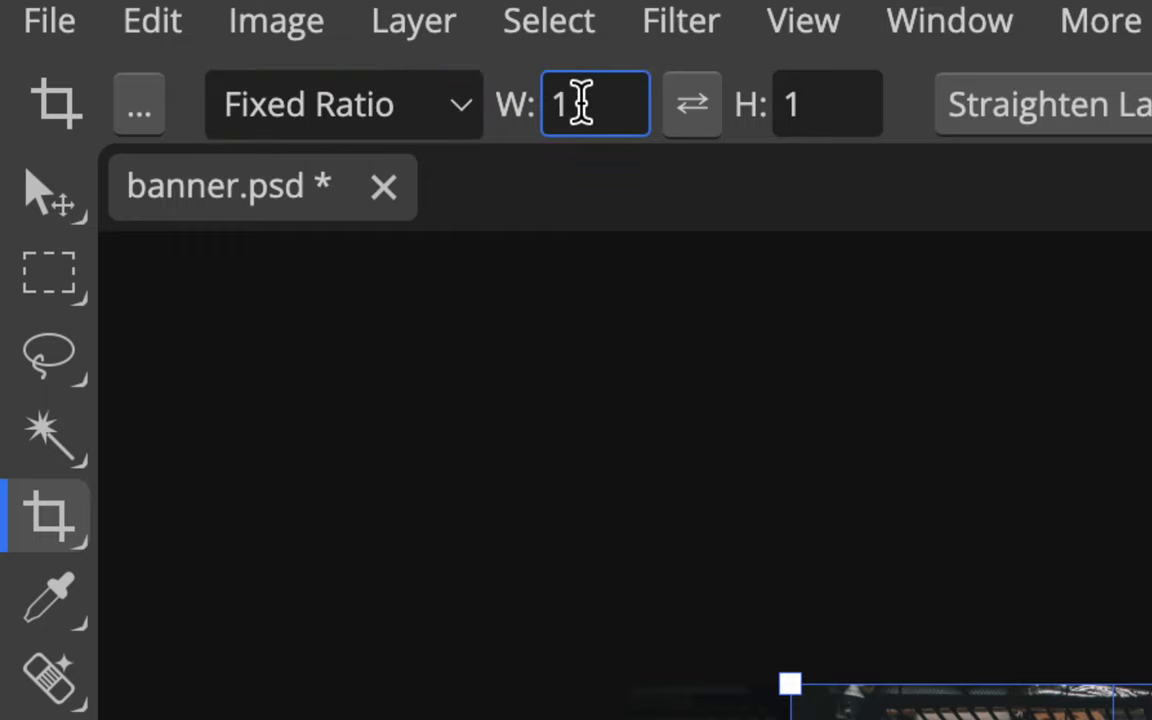
pyautogui.press('BackSpace')
pyautogui.write('16')
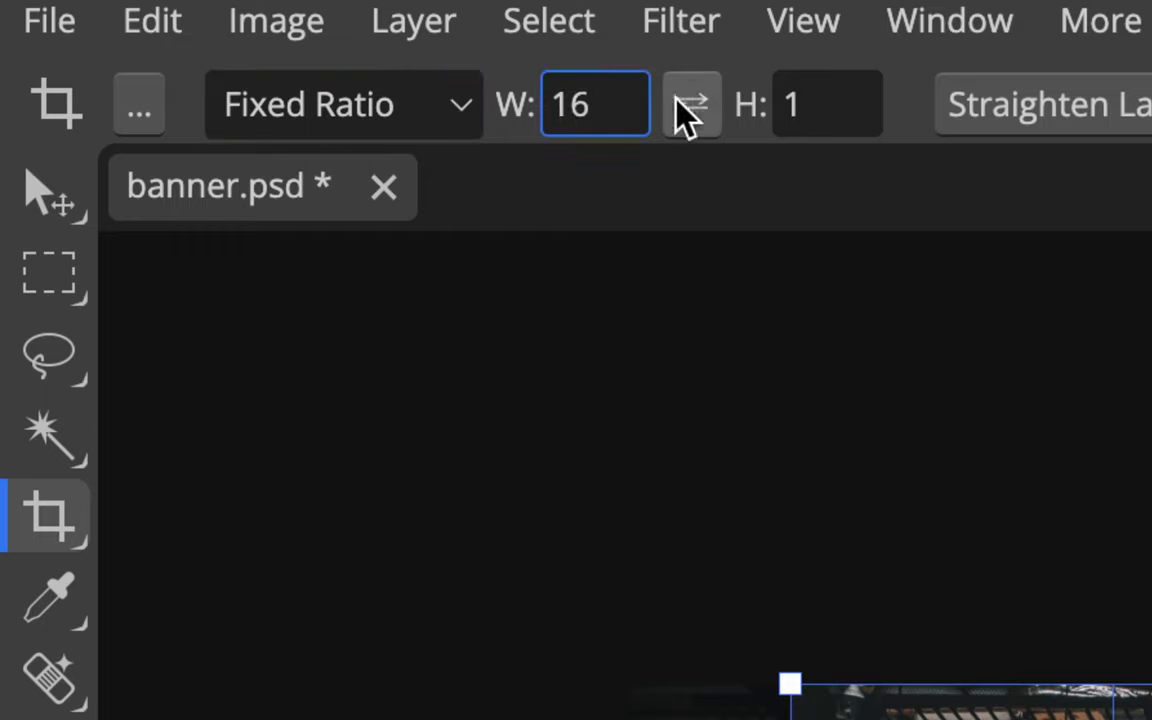
pyautogui.click(815, 95)
pyautogui.press('BackSpace')
pyautogui.write('9')
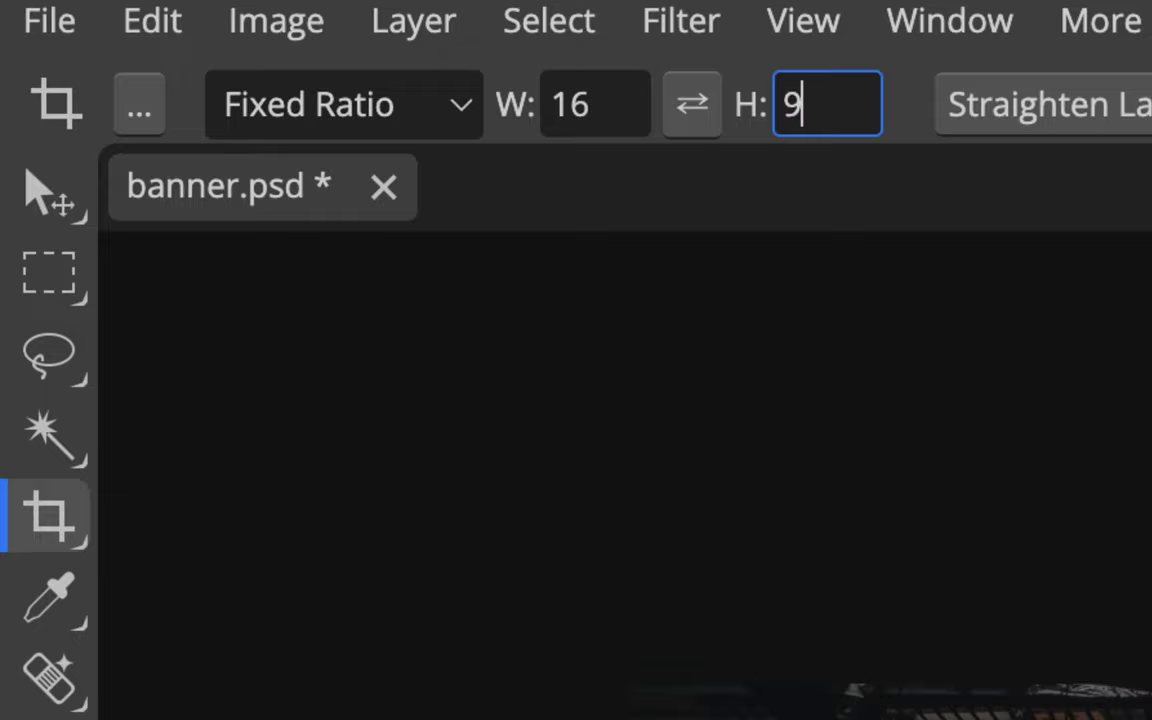
# Try the 16 : 9 and 3 : 2 crop ratio presets and return to 16 : 9.
pyautogui.click(462, 104)
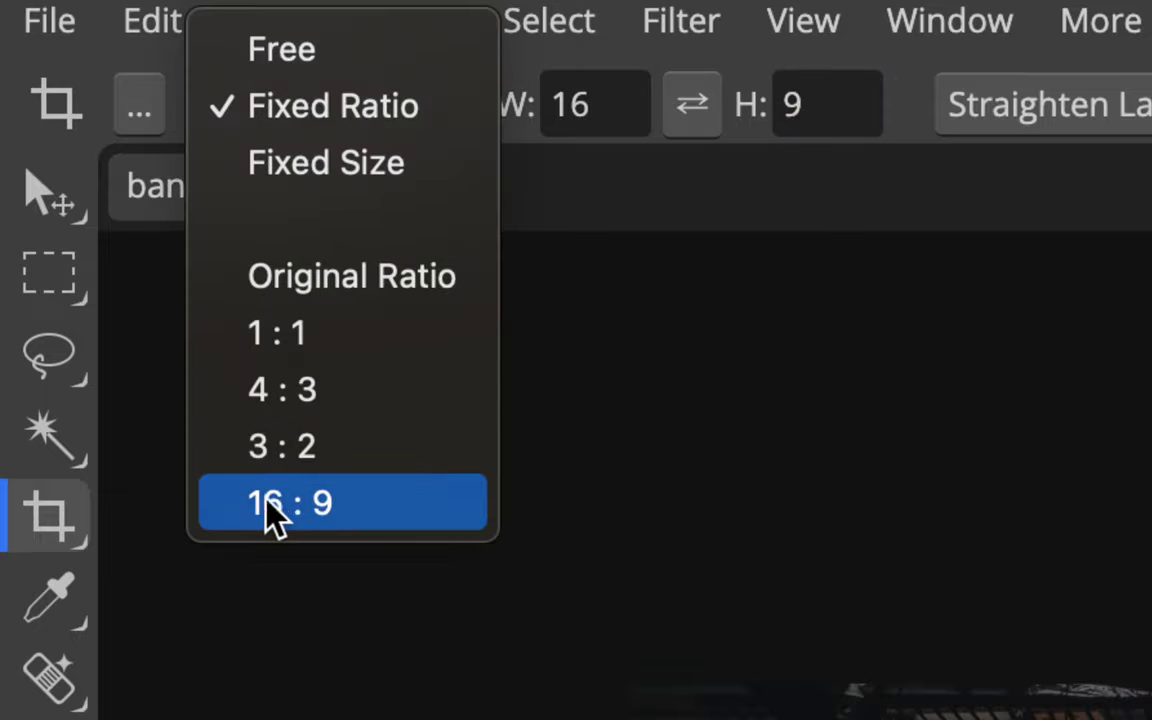
pyautogui.click(310, 510)
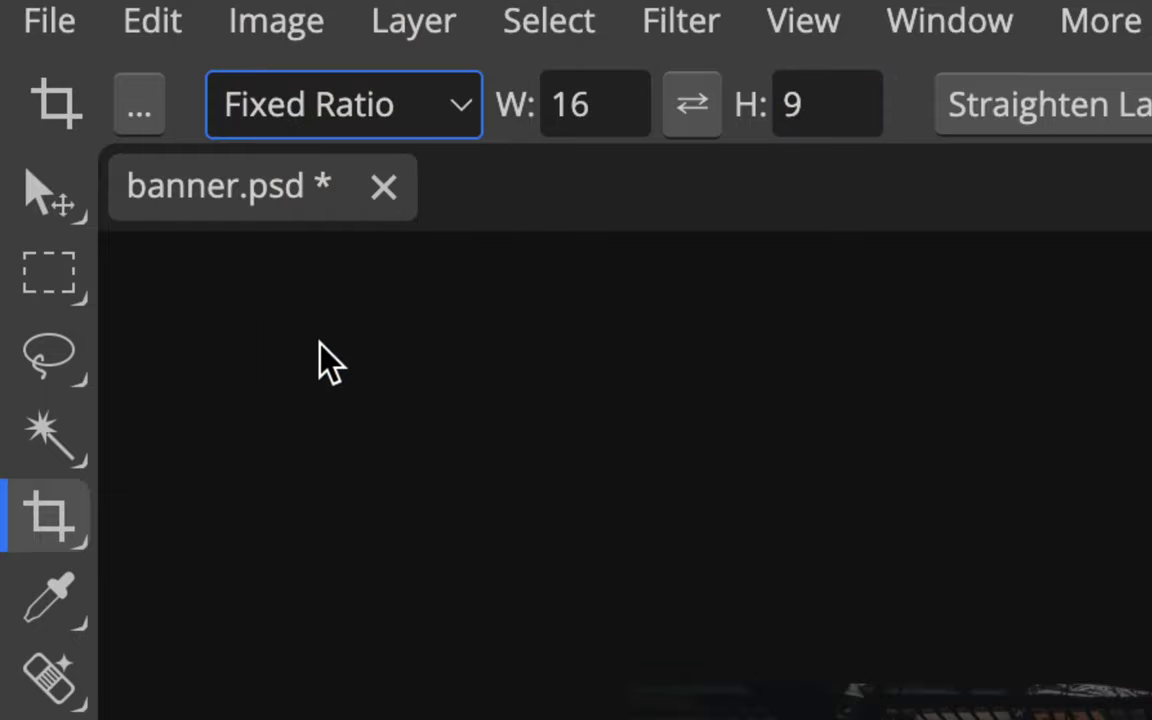
pyautogui.click(442, 110)
pyautogui.click(326, 430)
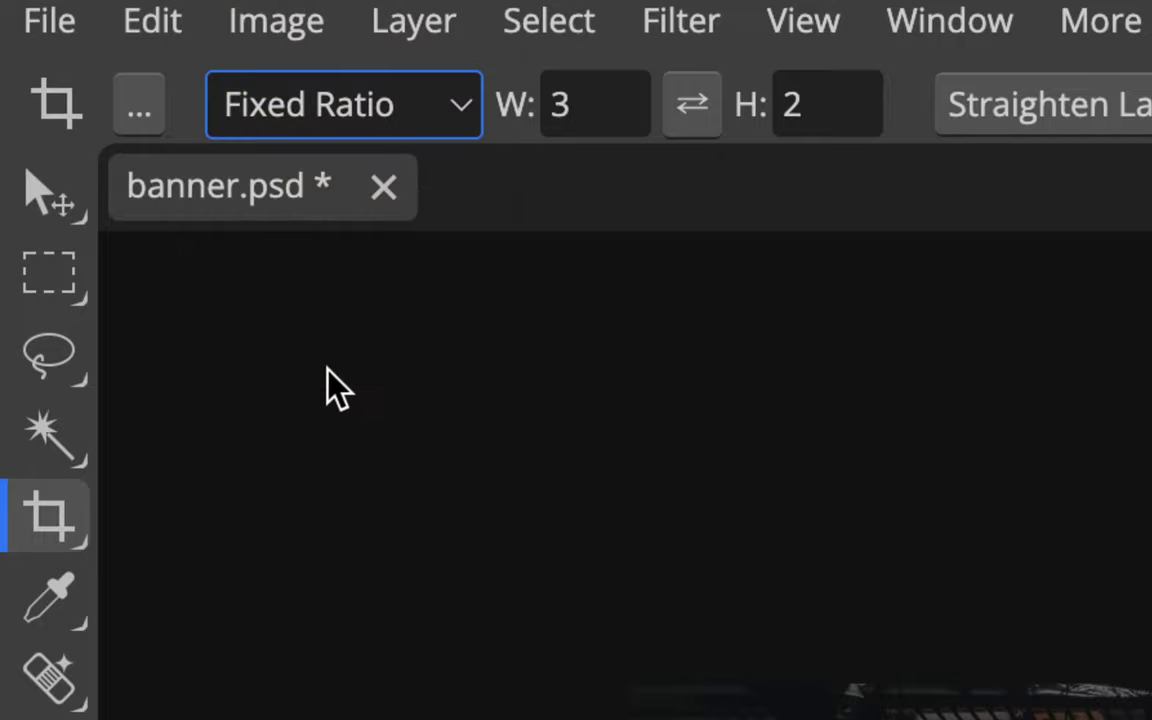
pyautogui.click(463, 113)
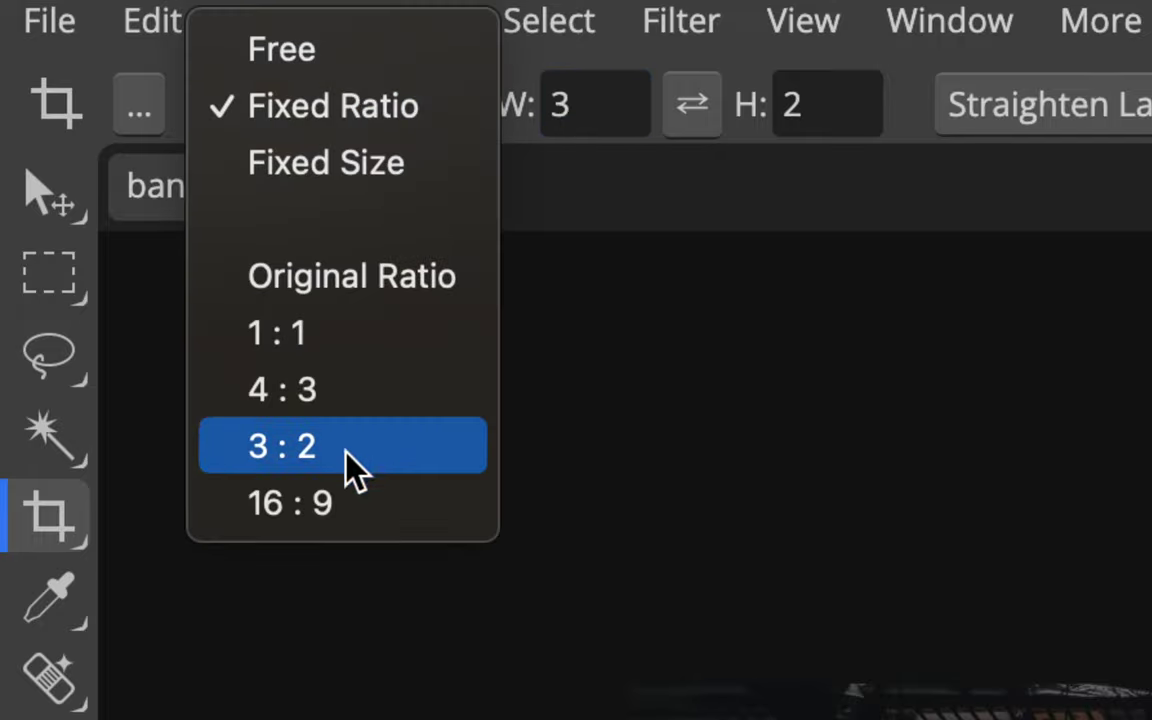
pyautogui.click(339, 496)
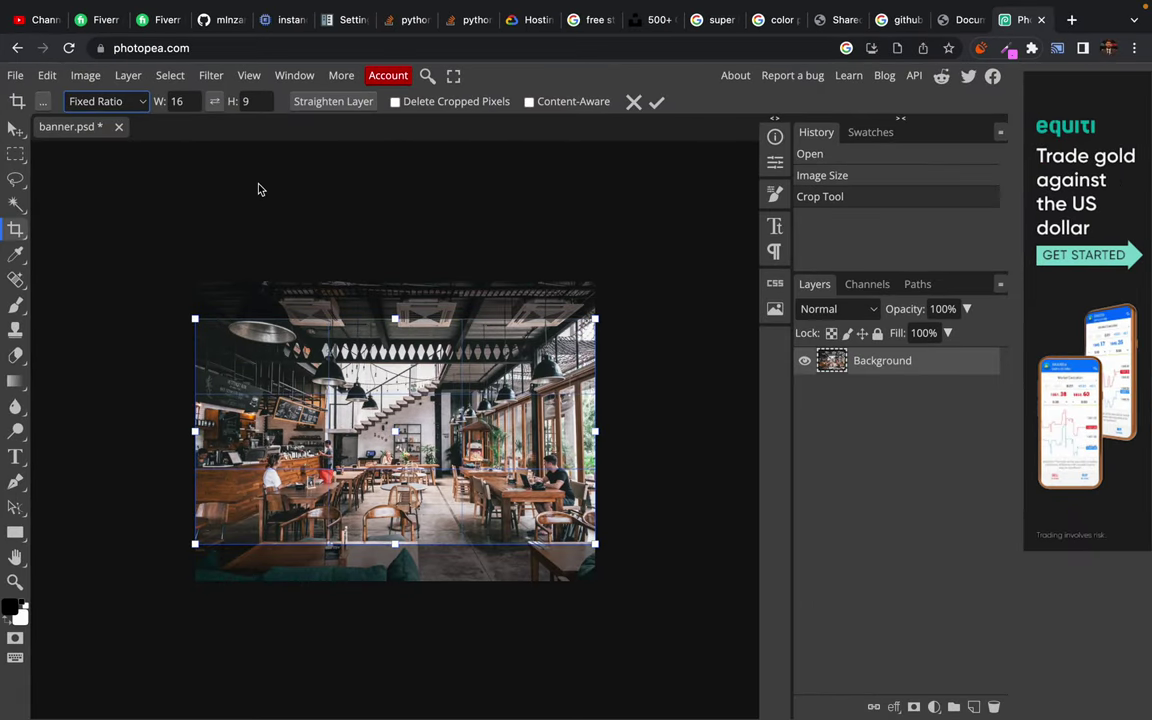
# Draw a new 16 : 9 crop frame over the restaurant photo and fit its sides to the photo's full width.
pyautogui.moveTo(363, 402); pyautogui.dragTo(335, 342)
pyautogui.click(336, 342)
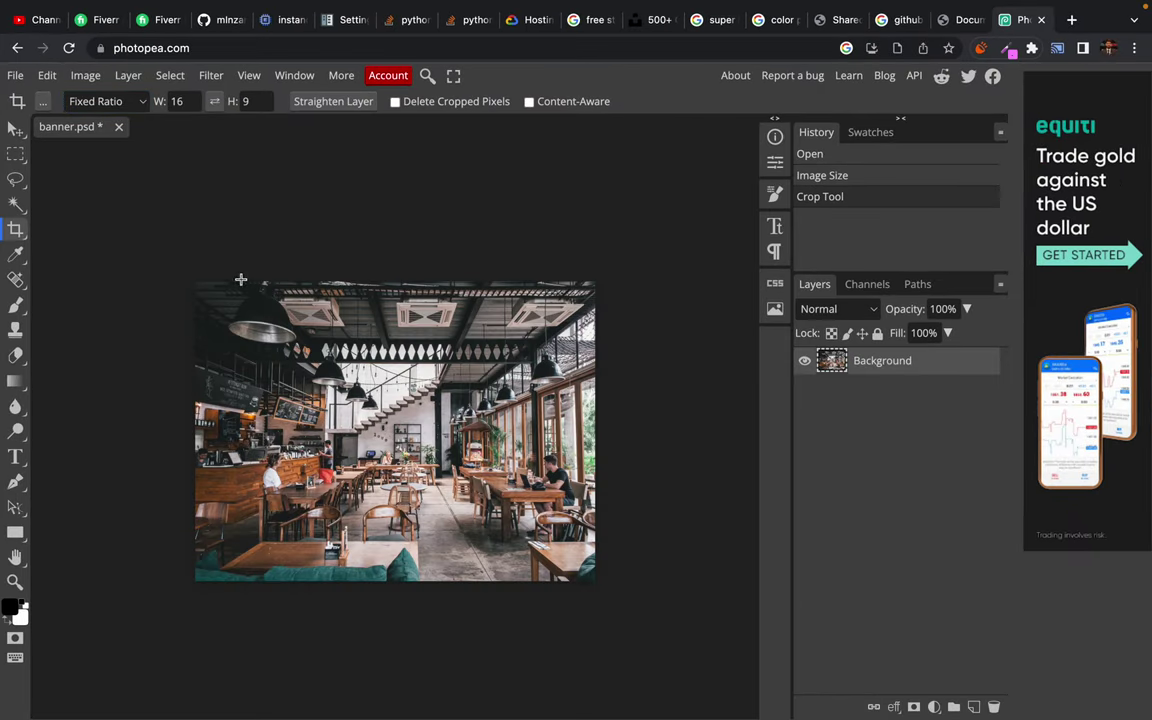
pyautogui.moveTo(161, 283); pyautogui.dragTo(702, 531)
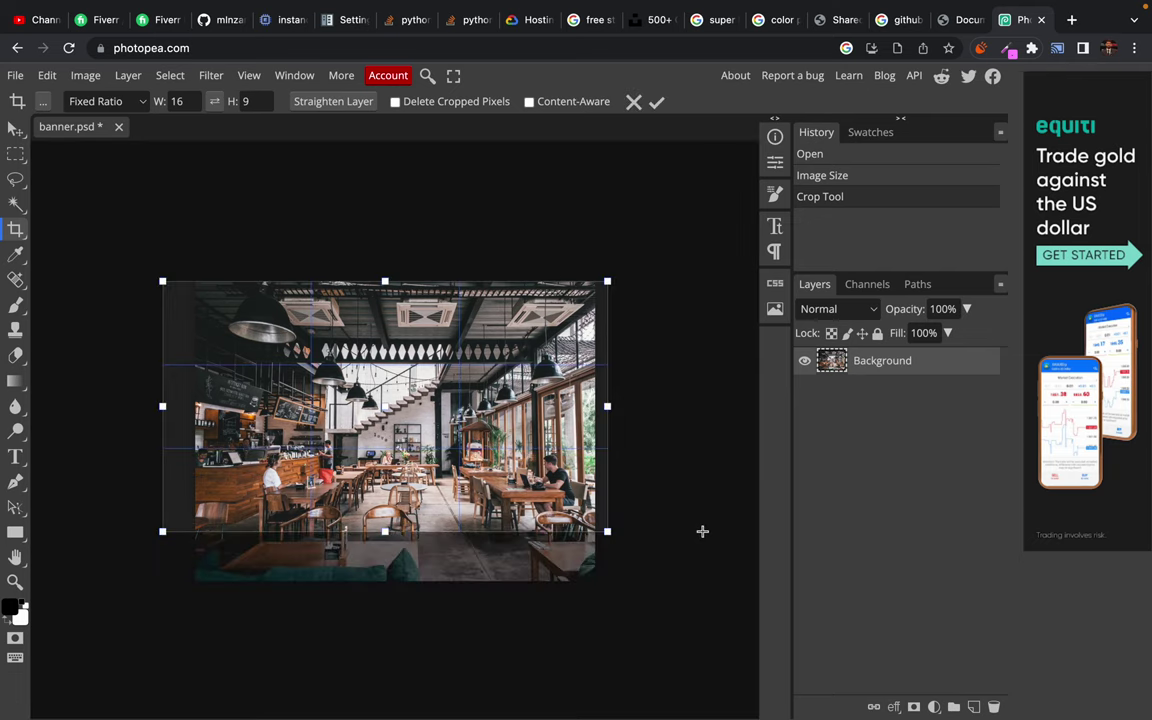
pyautogui.moveTo(163, 406); pyautogui.dragTo(195, 405)
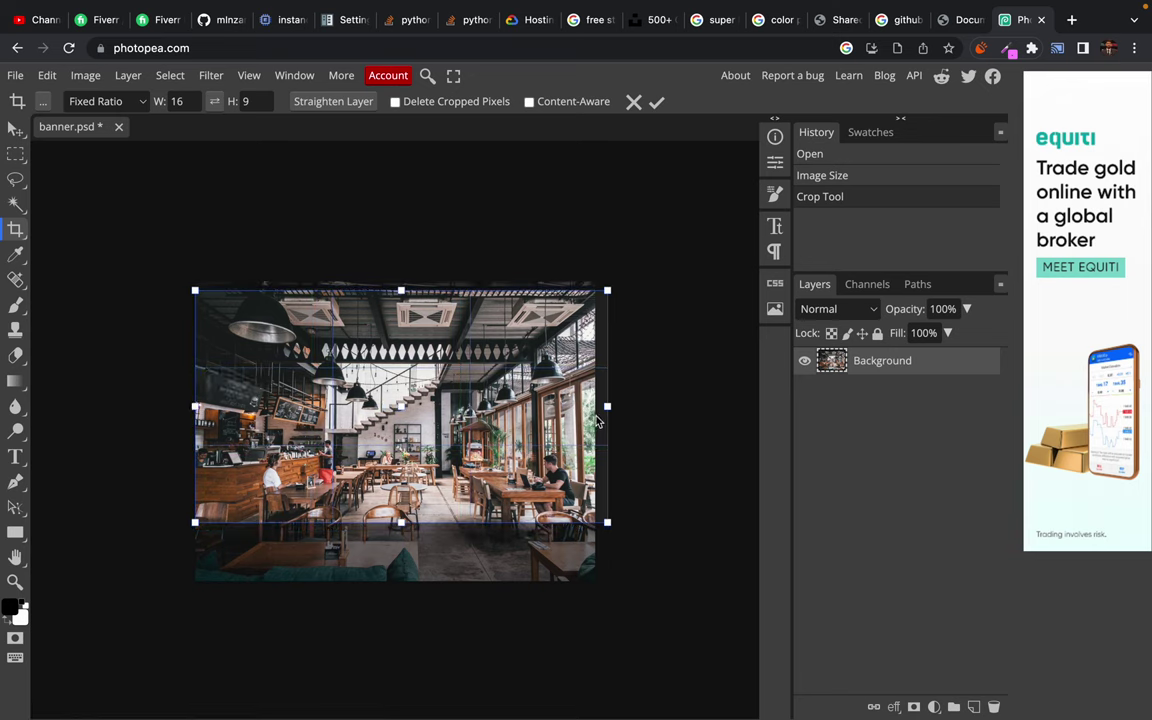
pyautogui.moveTo(608, 402); pyautogui.dragTo(595, 400)
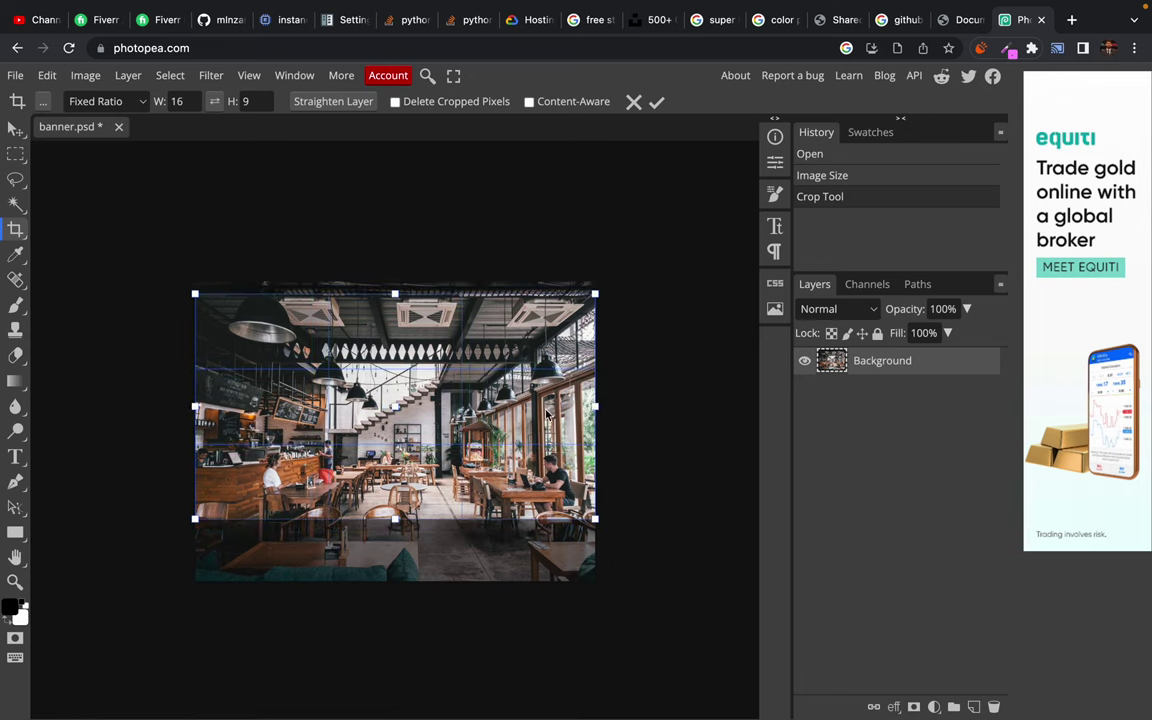
pyautogui.moveTo(395, 520)
pyautogui.mouseDown()
pyautogui.moveTo(395, 576)
pyautogui.moveTo(395, 522)
pyautogui.mouseUp()
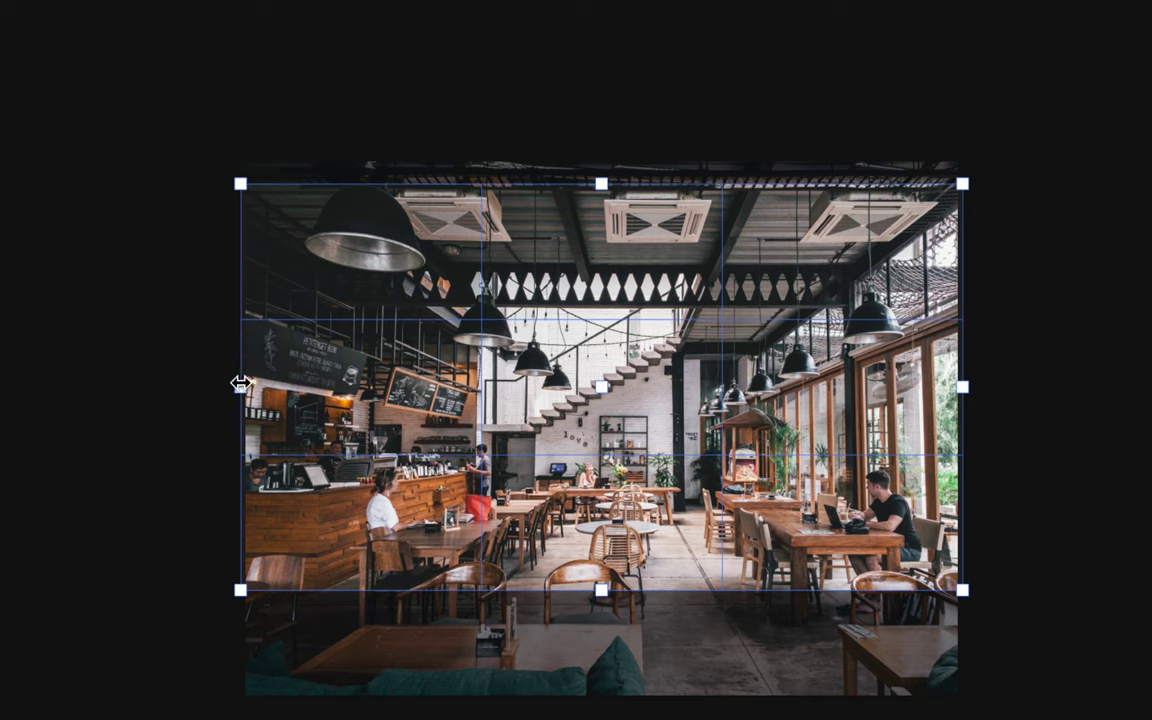
pyautogui.moveTo(238, 383); pyautogui.dragTo(244, 385)
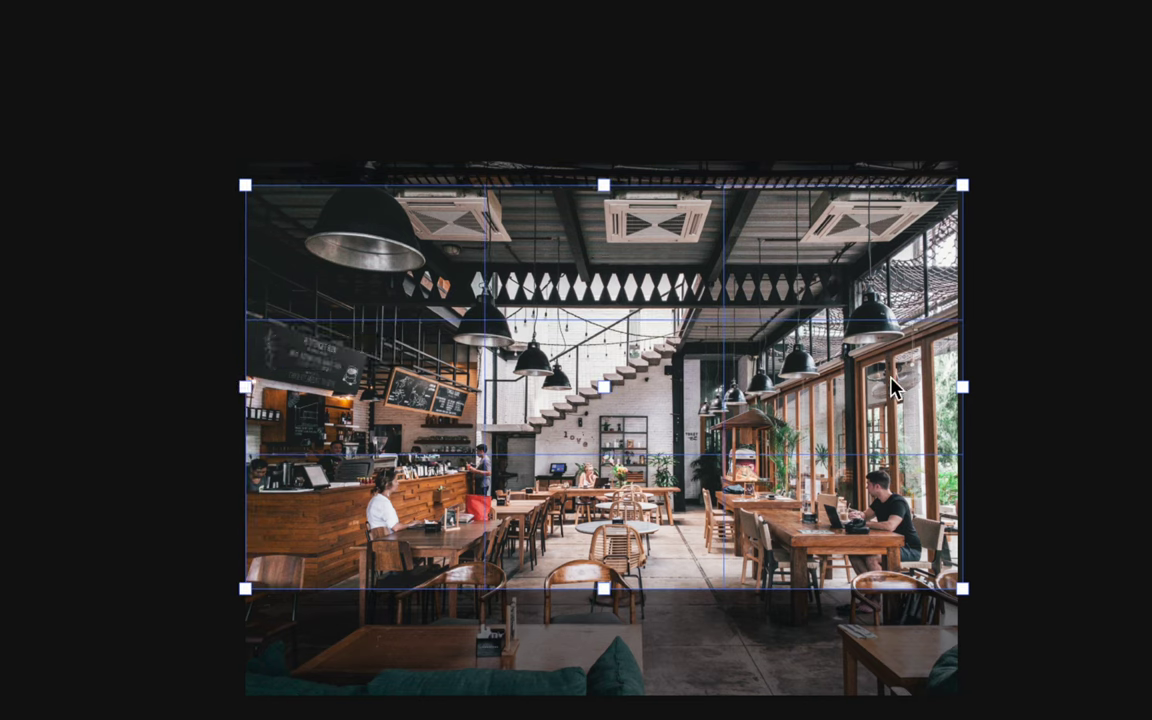
pyautogui.moveTo(961, 386)
pyautogui.mouseDown()
pyautogui.moveTo(936, 386)
pyautogui.moveTo(960, 387)
pyautogui.mouseUp()
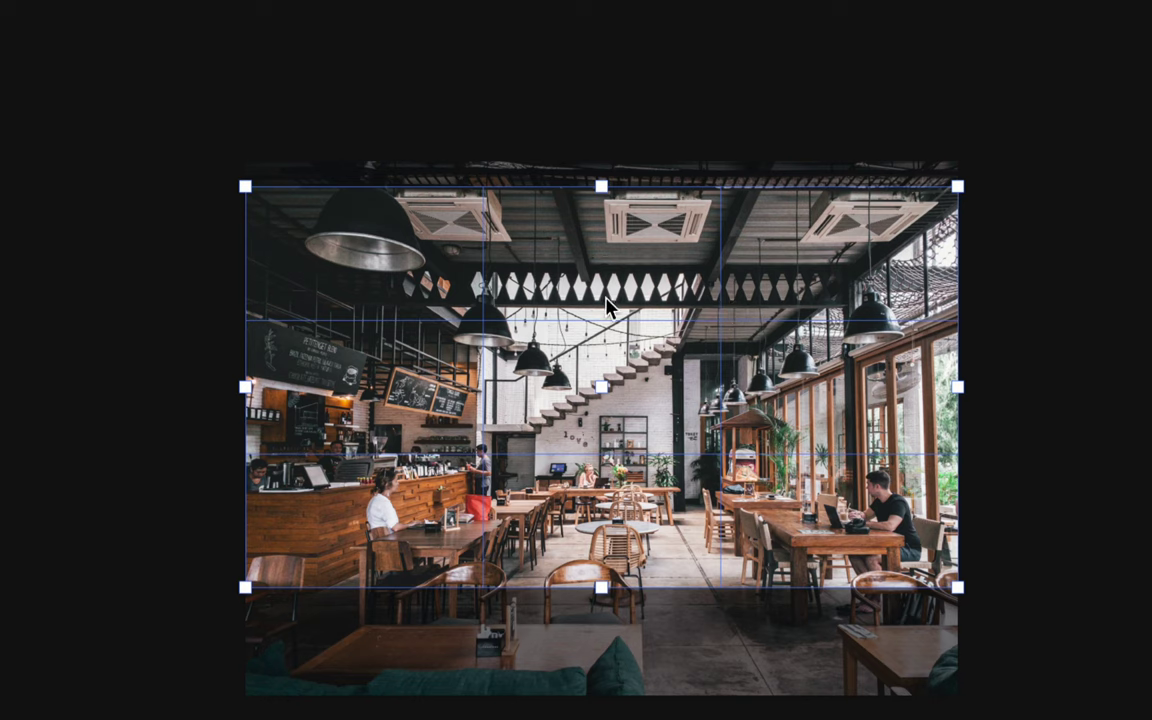
# Reposition the crop frame vertically around the middle of the restaurant photo and apply the crop.
pyautogui.moveTo(610, 307); pyautogui.dragTo(609, 268)
pyautogui.moveTo(607, 258); pyautogui.dragTo(609, 342)
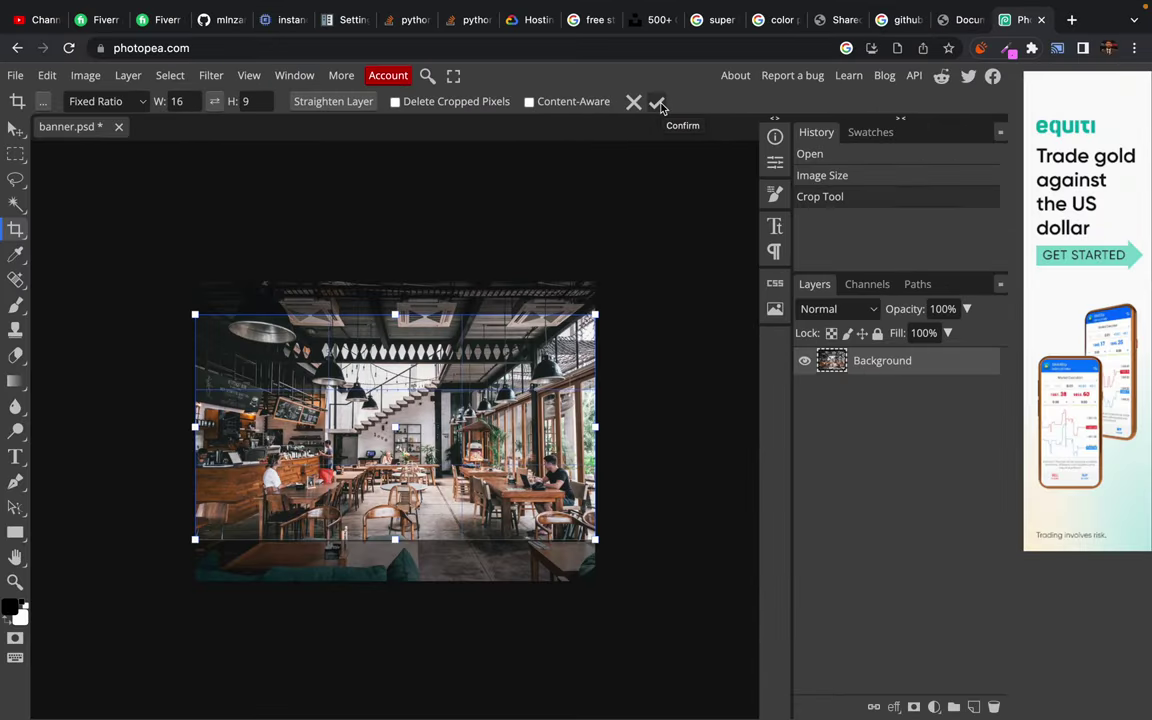
pyautogui.click(657, 103)
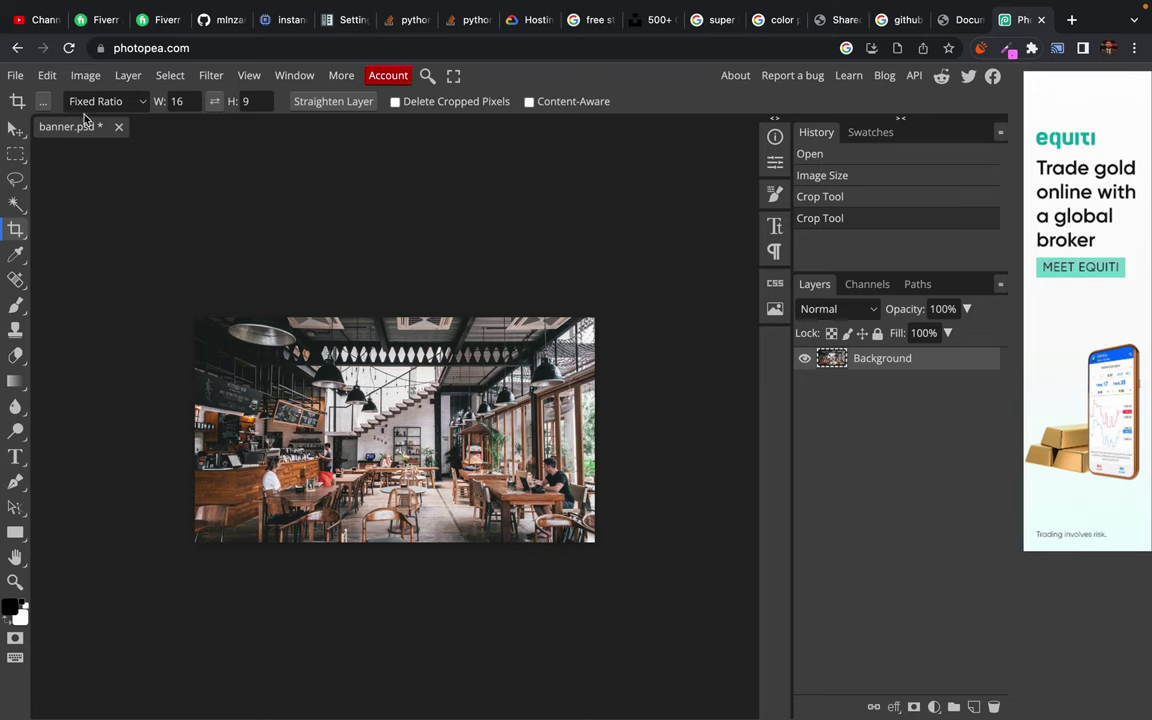
# Export the cropped banner for web in webP format, keeping the name banner.
pyautogui.click(16, 76)
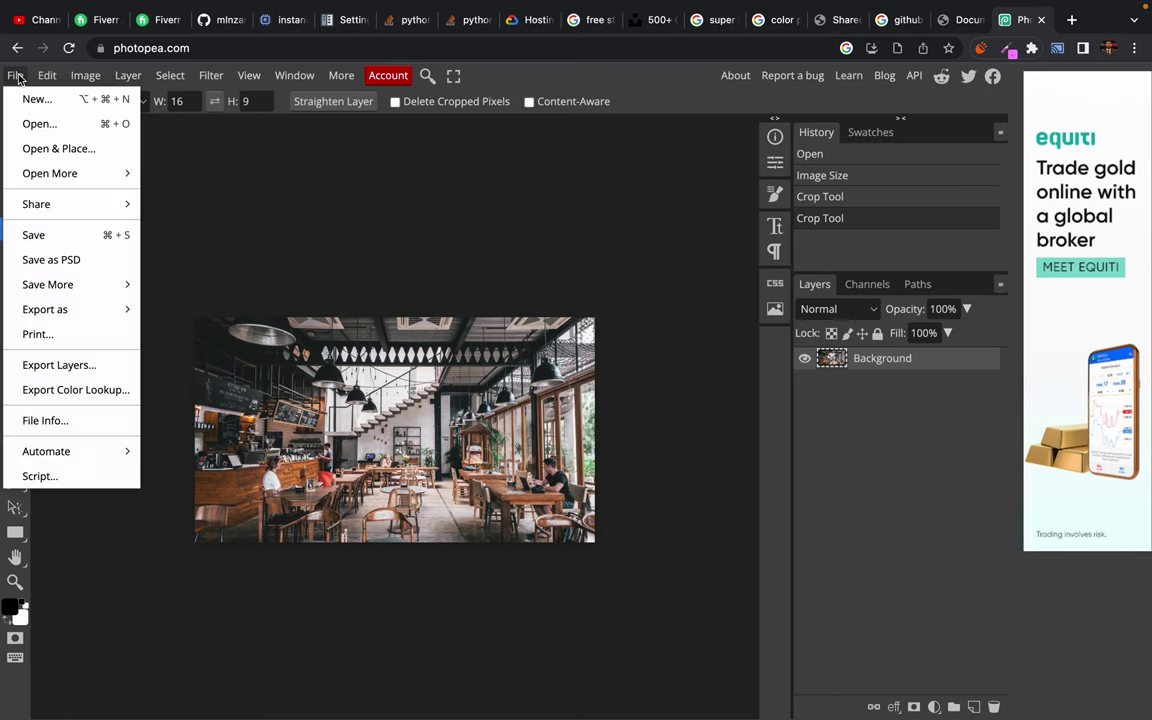
pyautogui.moveTo(100, 308)
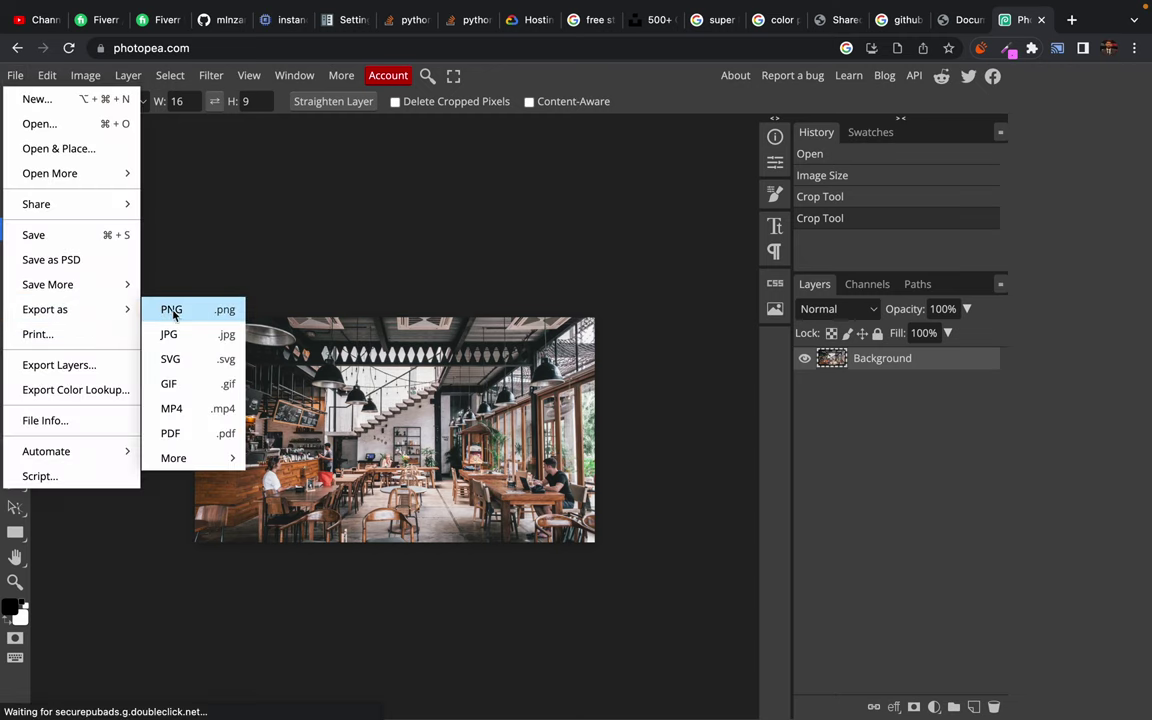
pyautogui.click(187, 341)
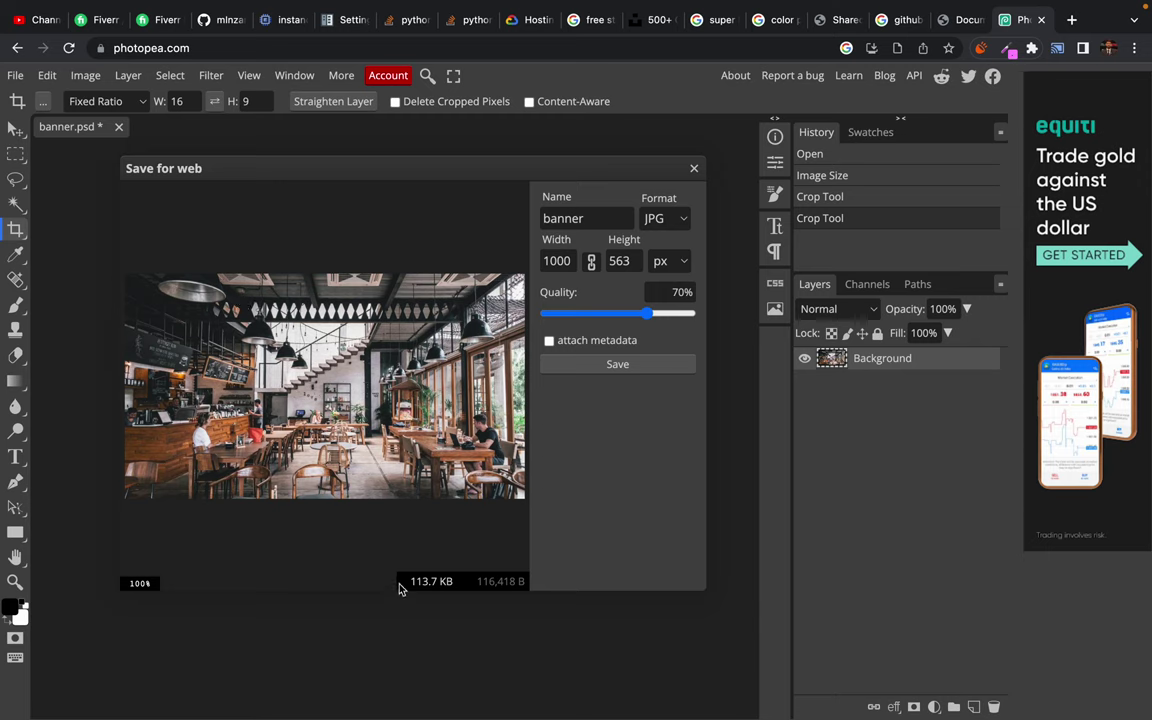
pyautogui.click(664, 218)
pyautogui.click(665, 310)
pyautogui.click(617, 364)
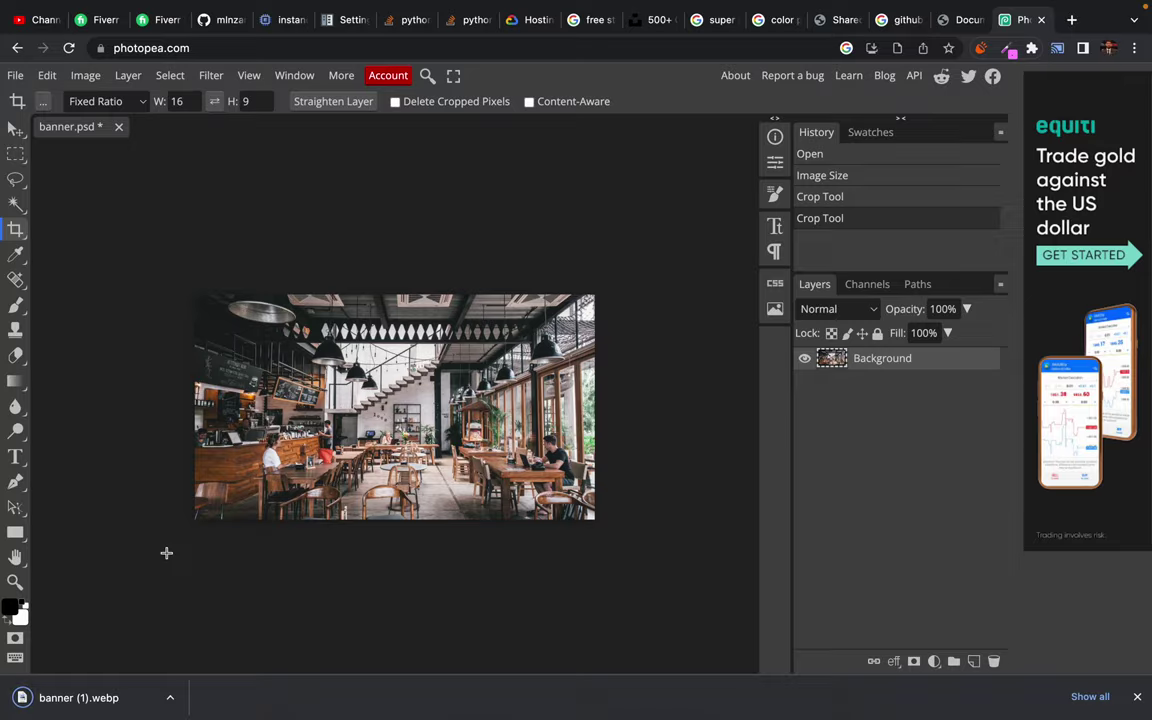
# Switch to Finder, compare the two webp banners in Downloads and delete the older banner.webp.
pyautogui.hotkey('ctrl', 'Left')
pyautogui.click(333, 227)
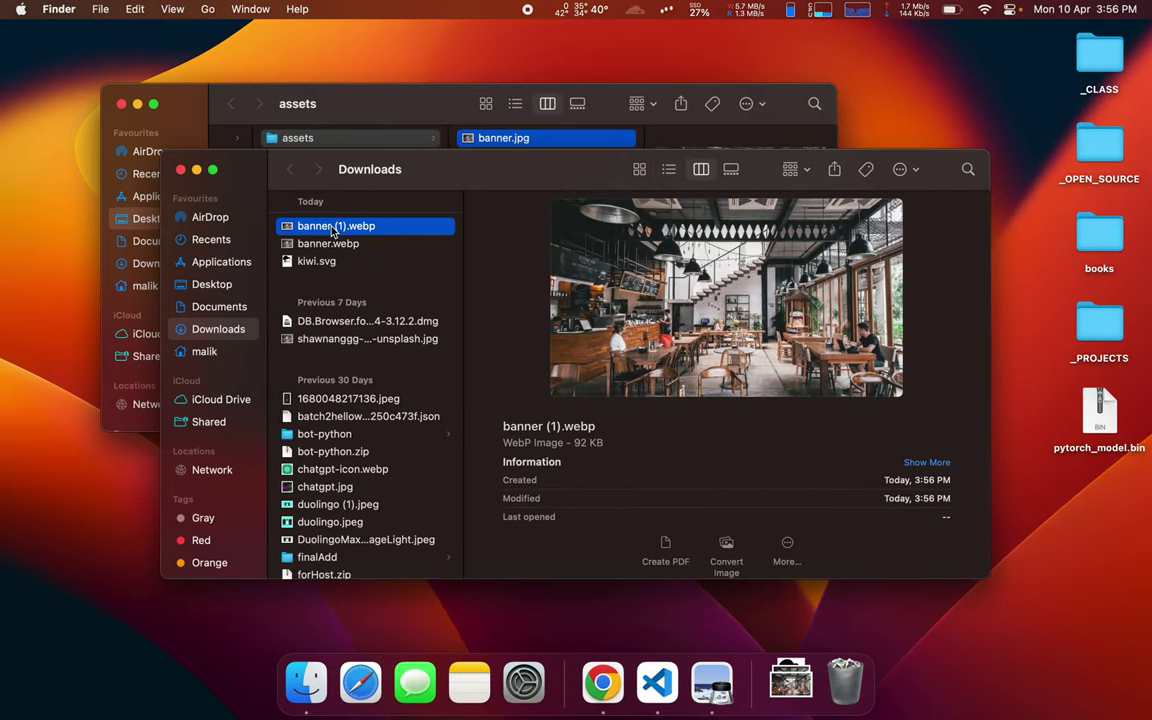
pyautogui.press('Down')
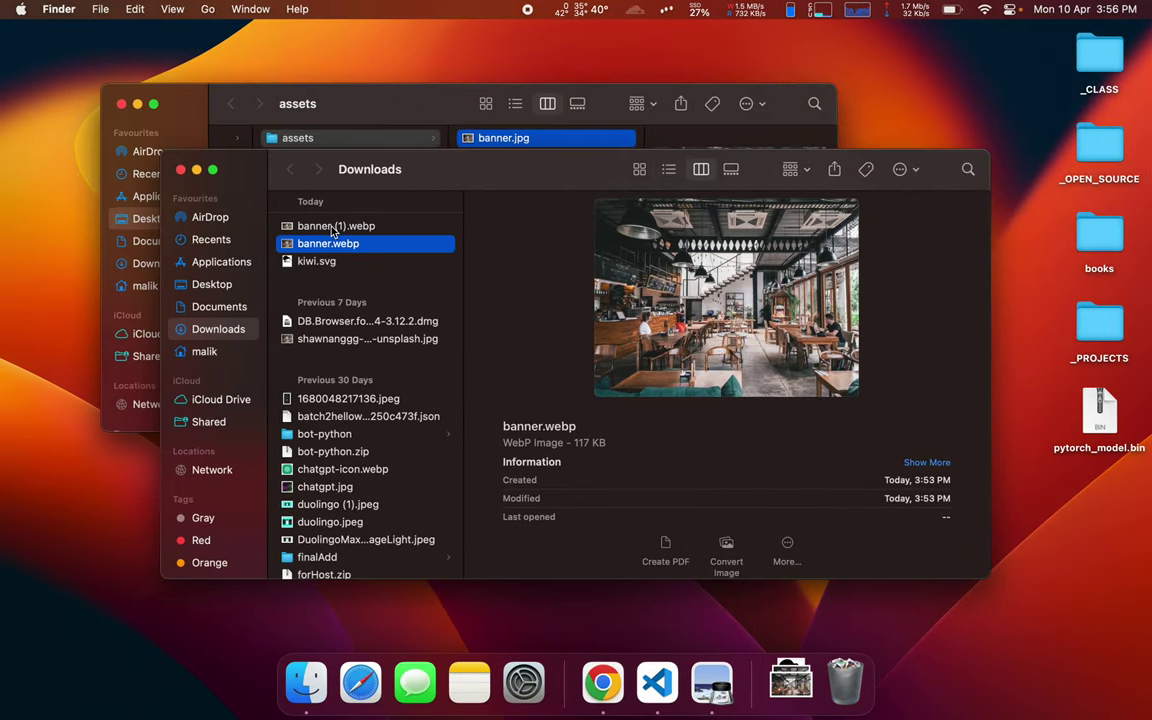
pyautogui.click(333, 227)
pyautogui.press('Down')
pyautogui.press('super+BackSpace')
# Add banner (1).webp from Downloads to the 3. Image project's assets folder in Visual Studio Code.
pyautogui.click(333, 227)
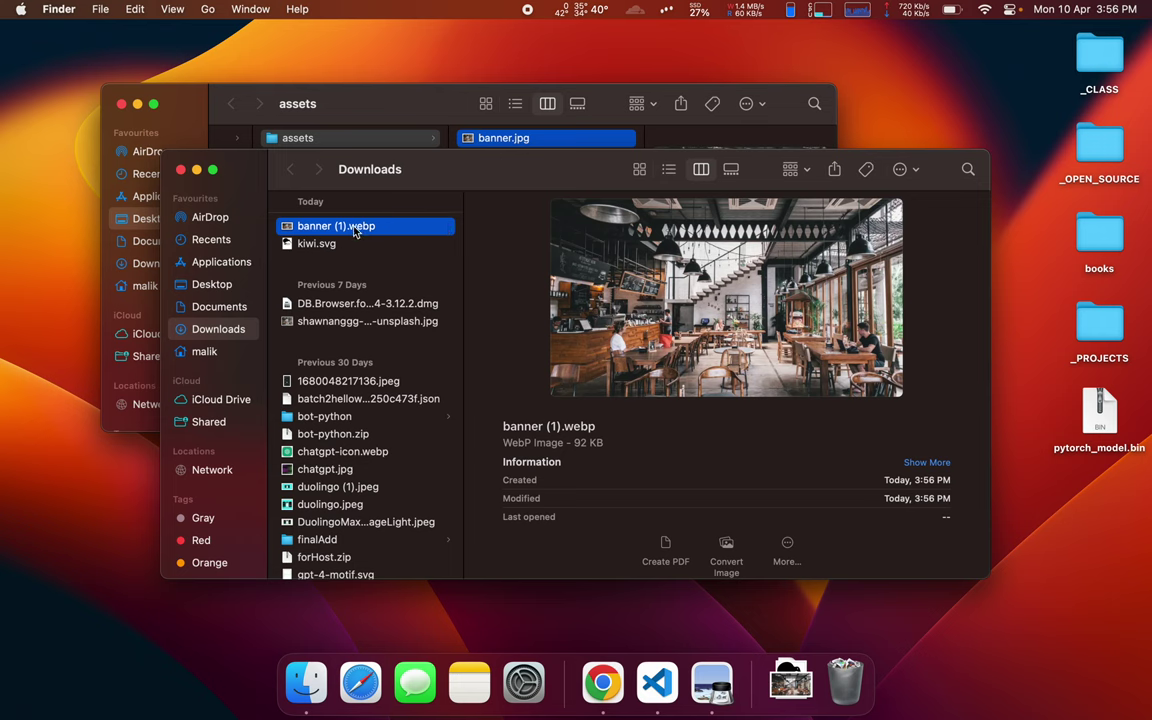
pyautogui.moveTo(353, 232); pyautogui.dragTo(150, 181)
pyautogui.hotkey('ctrl', 'Right')
pyautogui.hotkey('ctrl', 'Right')
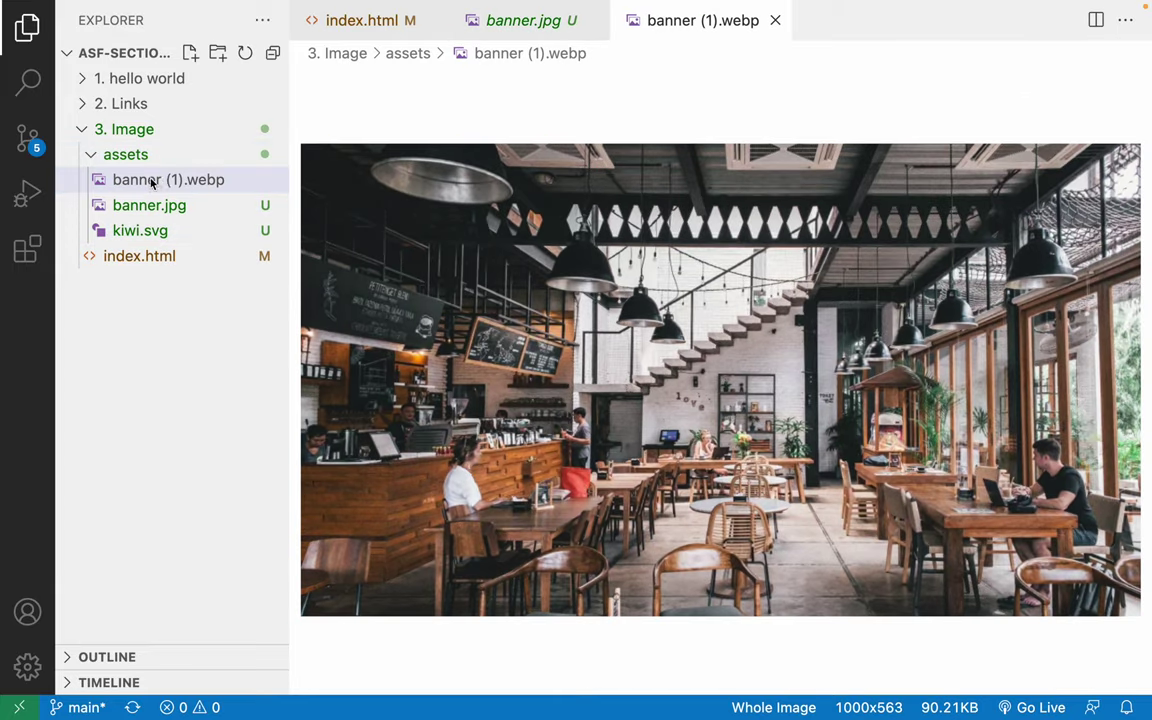
# Delete banner.jpg from the assets folder and rename banner (1).webp as banner.webp.
pyautogui.click(150, 205)
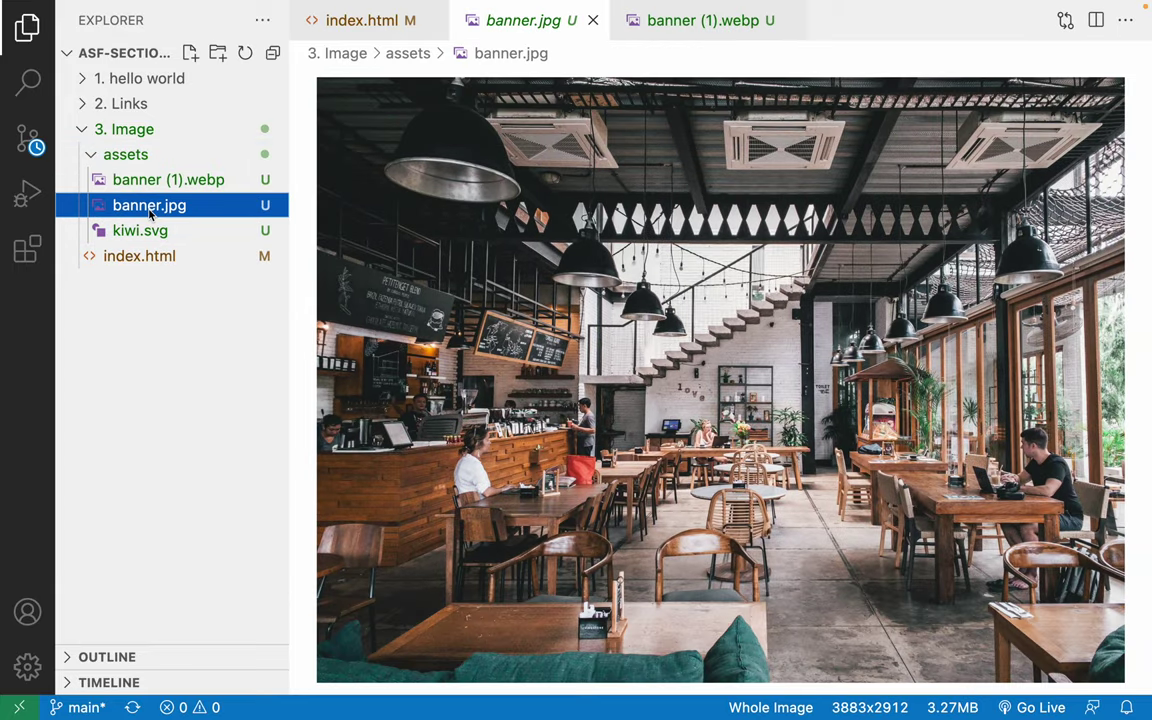
pyautogui.press('super+BackSpace')
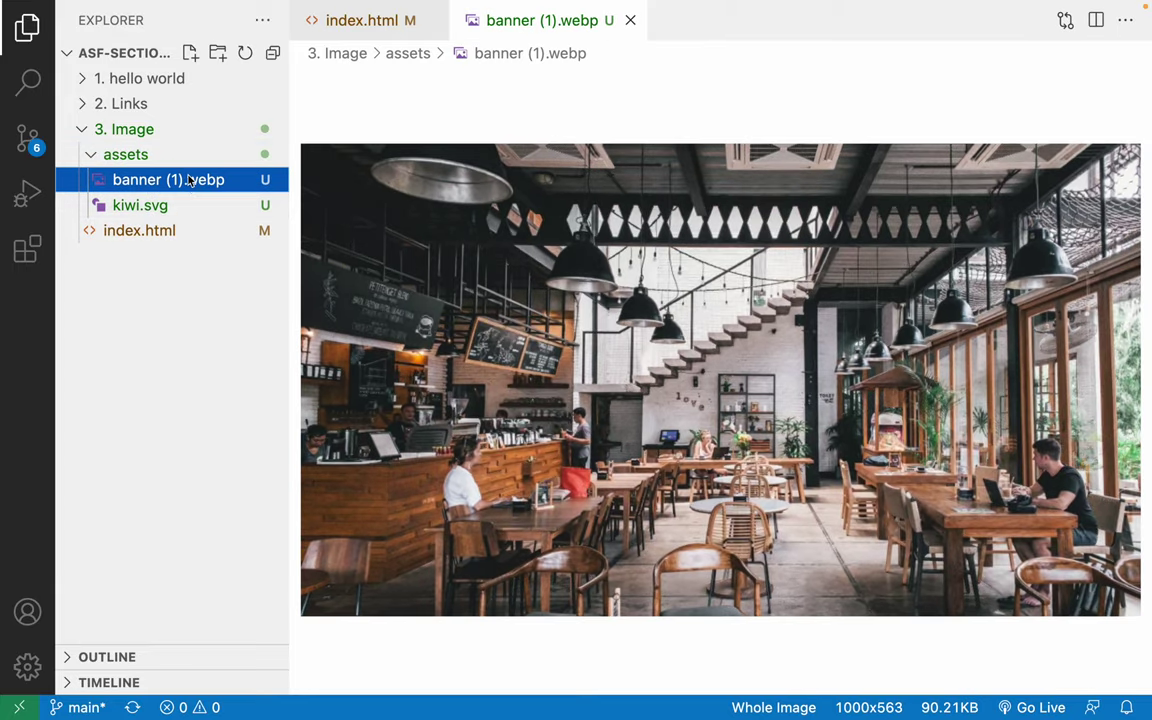
pyautogui.press('Return')
pyautogui.click(188, 178)
pyautogui.press('BackSpace')
pyautogui.press('BackSpace')
pyautogui.press('BackSpace')
pyautogui.press('BackSpace')
pyautogui.press('Return')
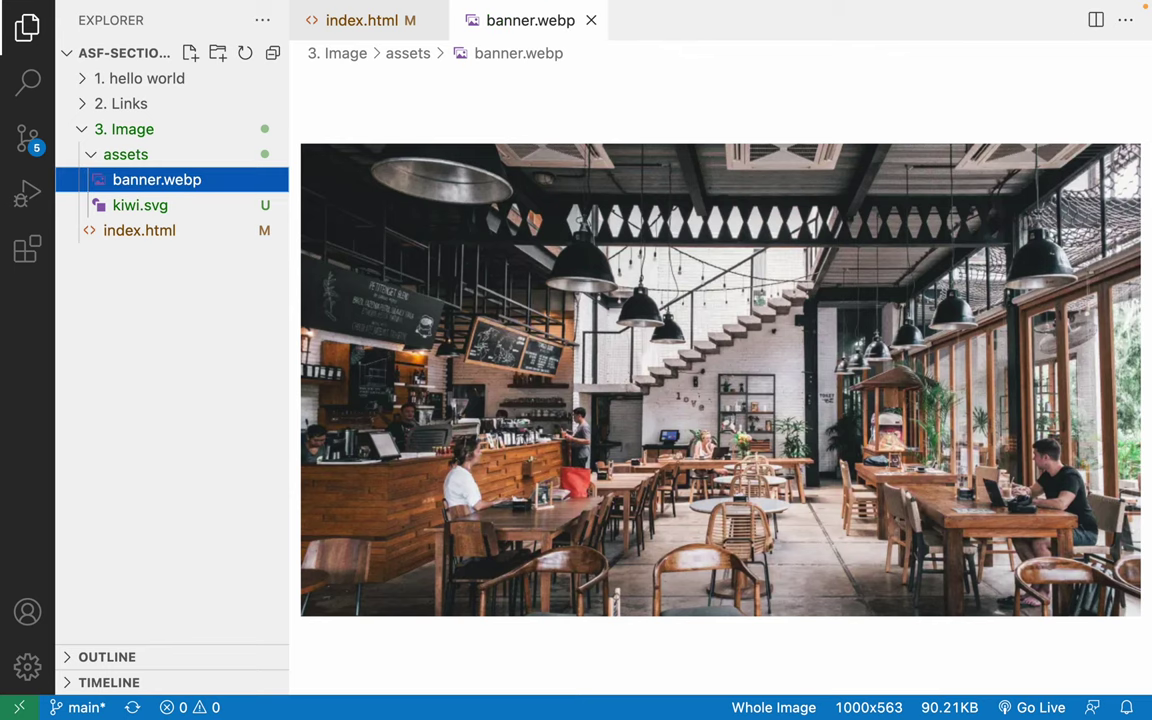
# Change the first image's source in index.html to ./assets/banner.webp.
pyautogui.click(381, 27)
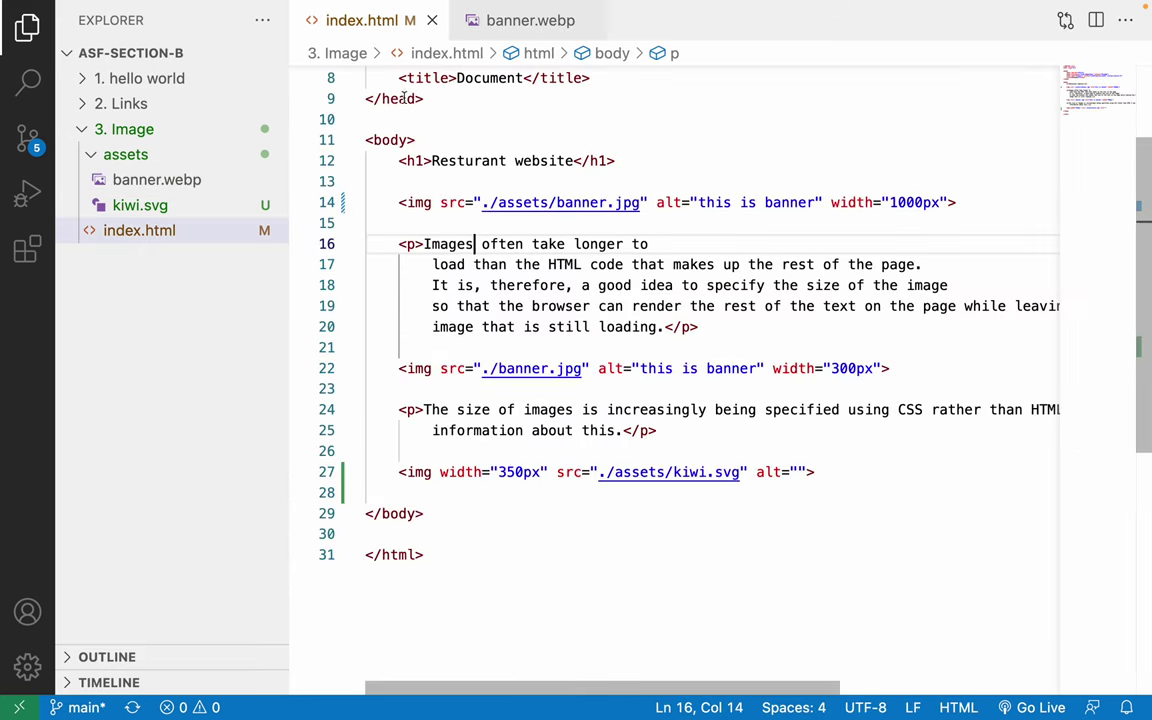
pyautogui.click(136, 186)
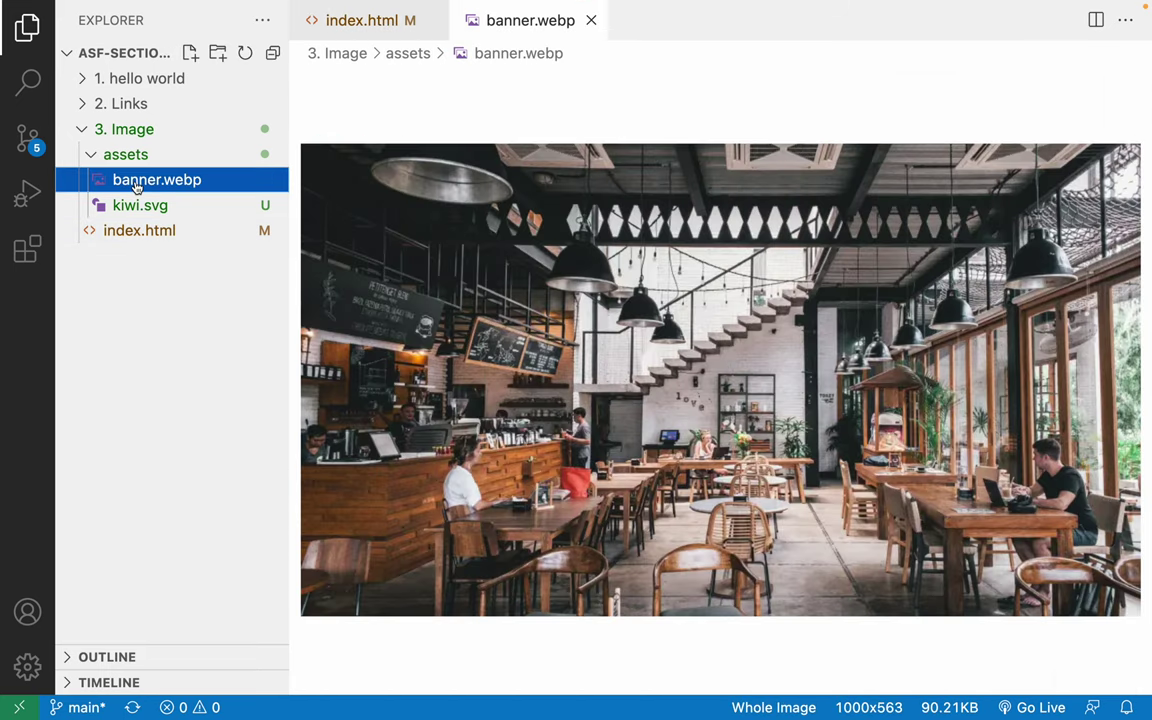
pyautogui.click(384, 20)
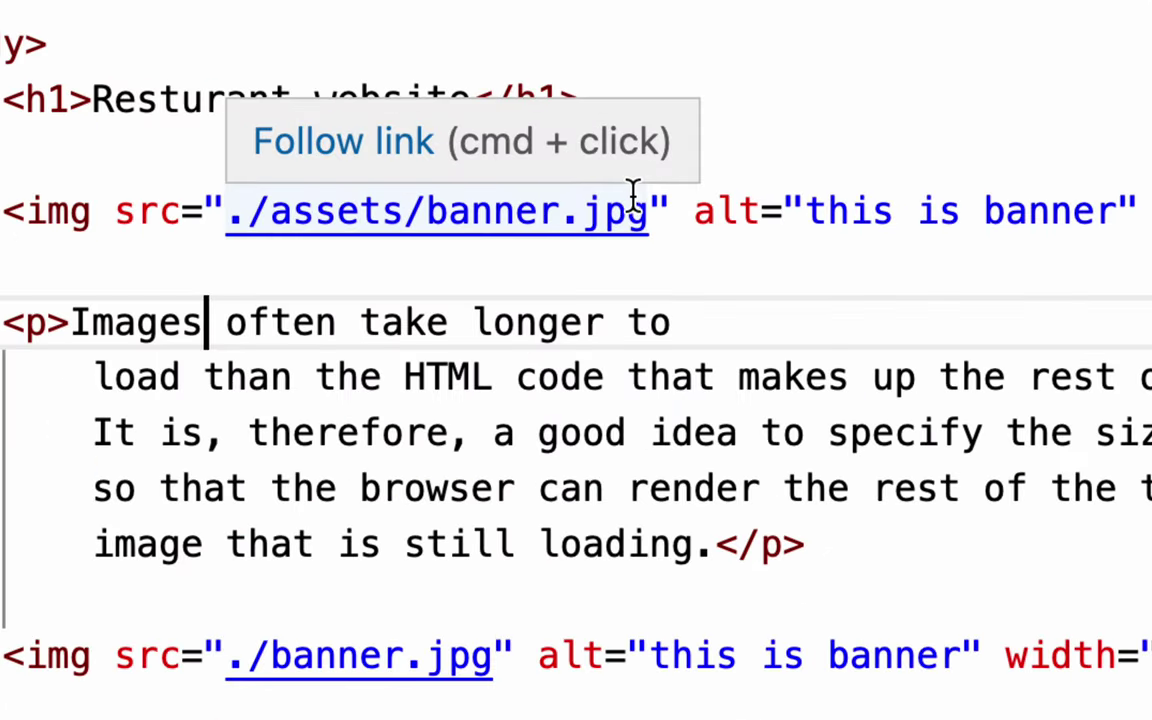
pyautogui.doubleClick(628, 202)
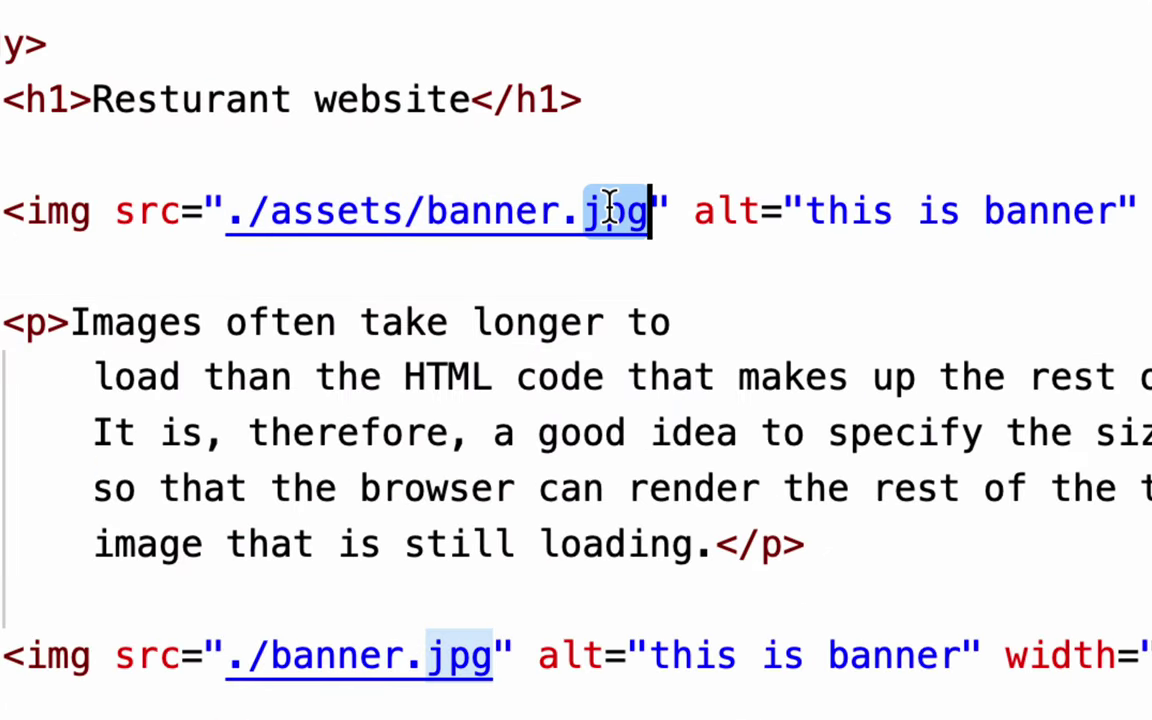
pyautogui.write('webp')
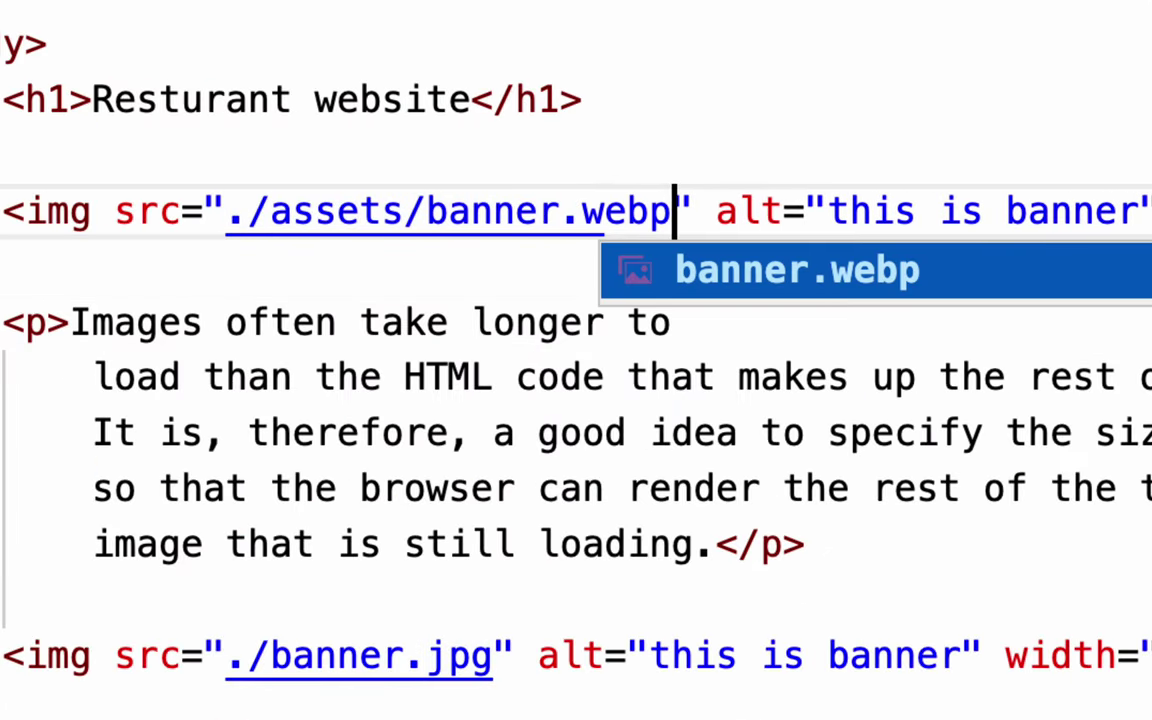
pyautogui.click(599, 49)
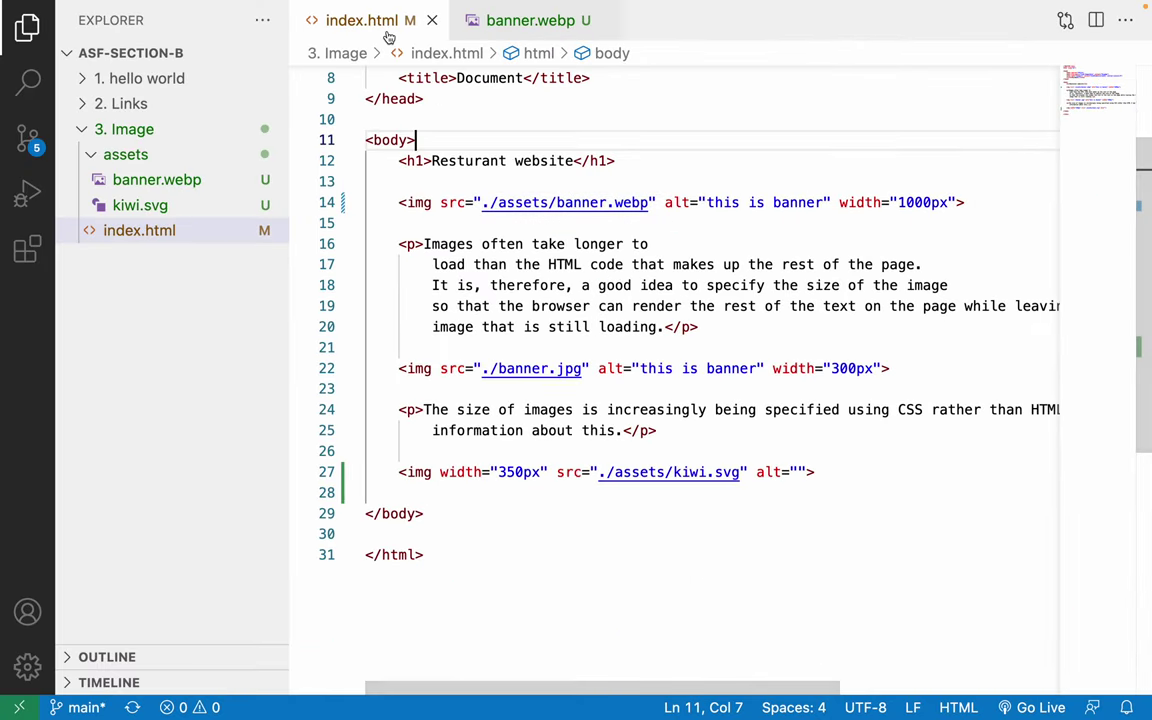
# Switch to Chrome, reload the local restaurant page index.html and look through its banner, text and kiwi image.
pyautogui.rightClick(370, 16)
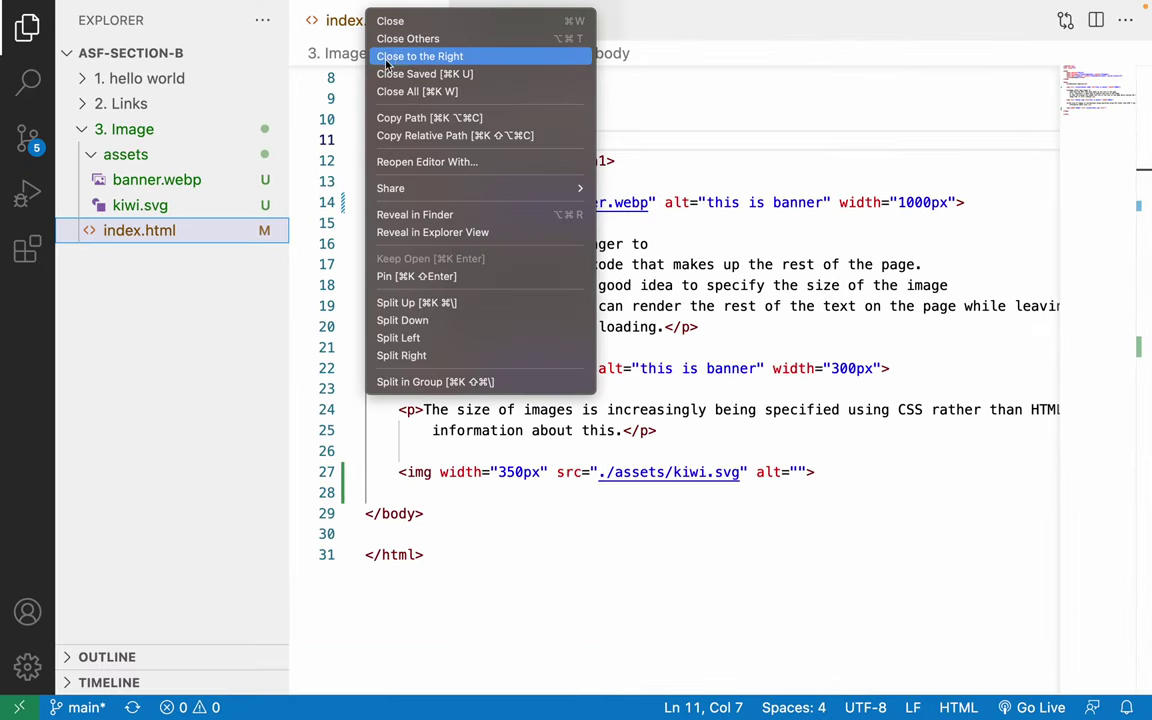
pyautogui.hotkey('ctrl', 'Right')
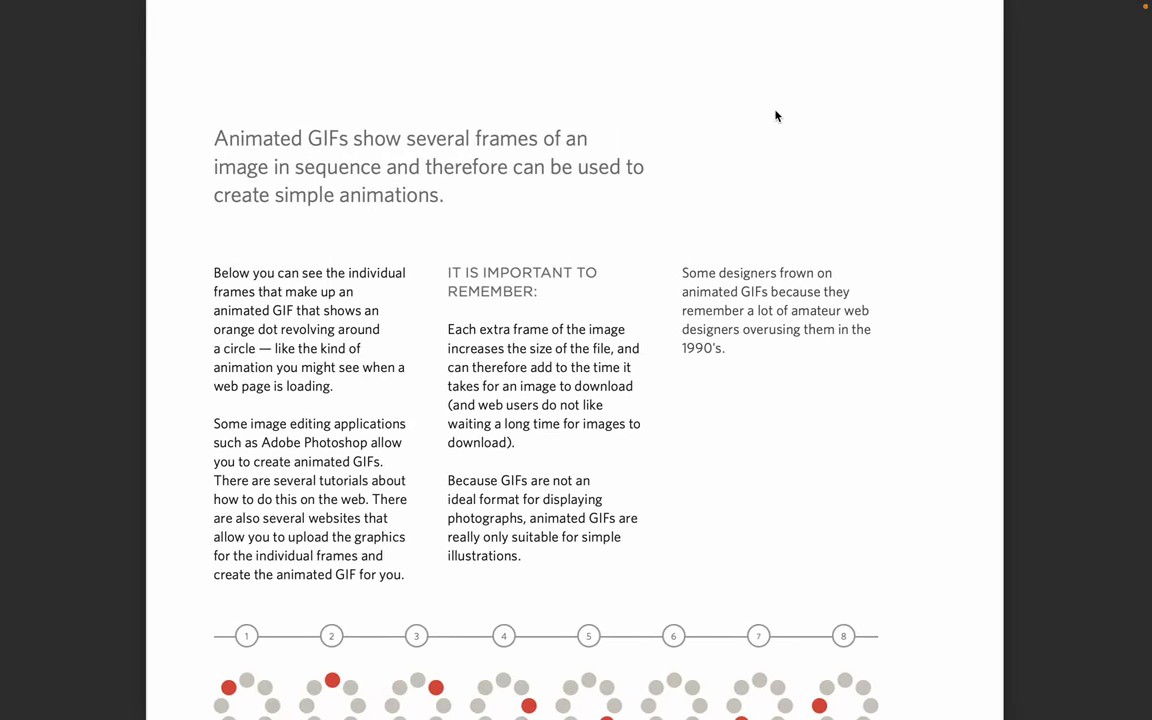
pyautogui.hotkey('ctrl', 'Left')
pyautogui.hotkey('ctrl', 'Left')
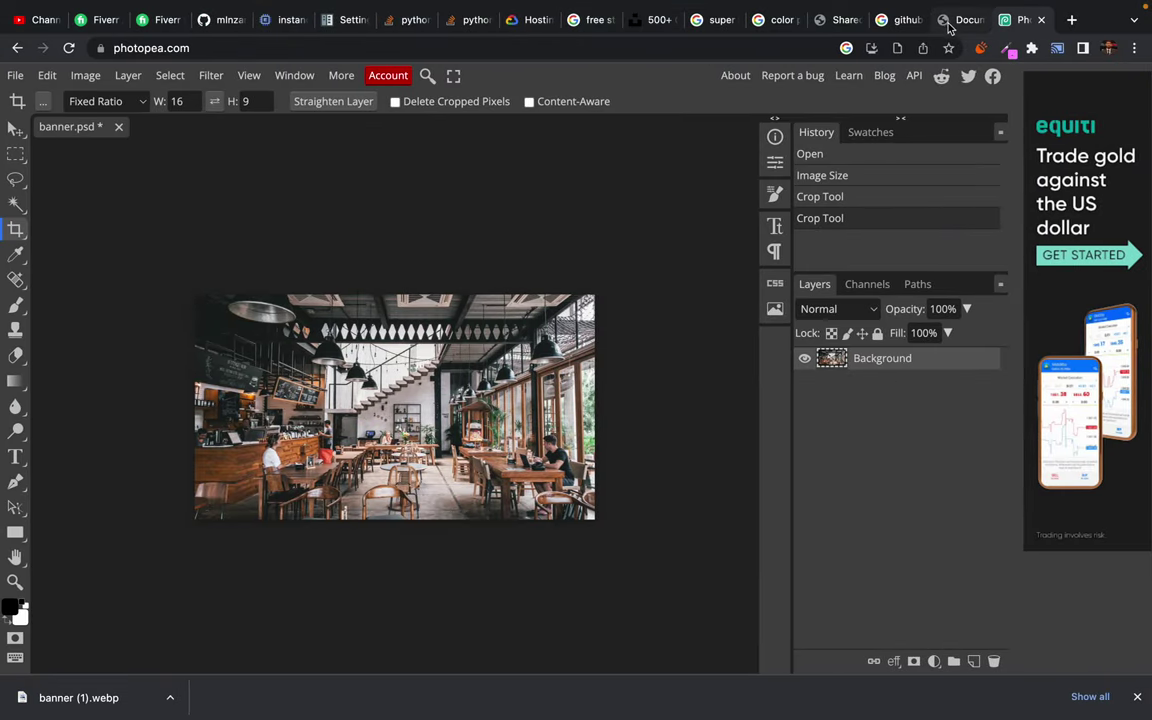
pyautogui.click(950, 24)
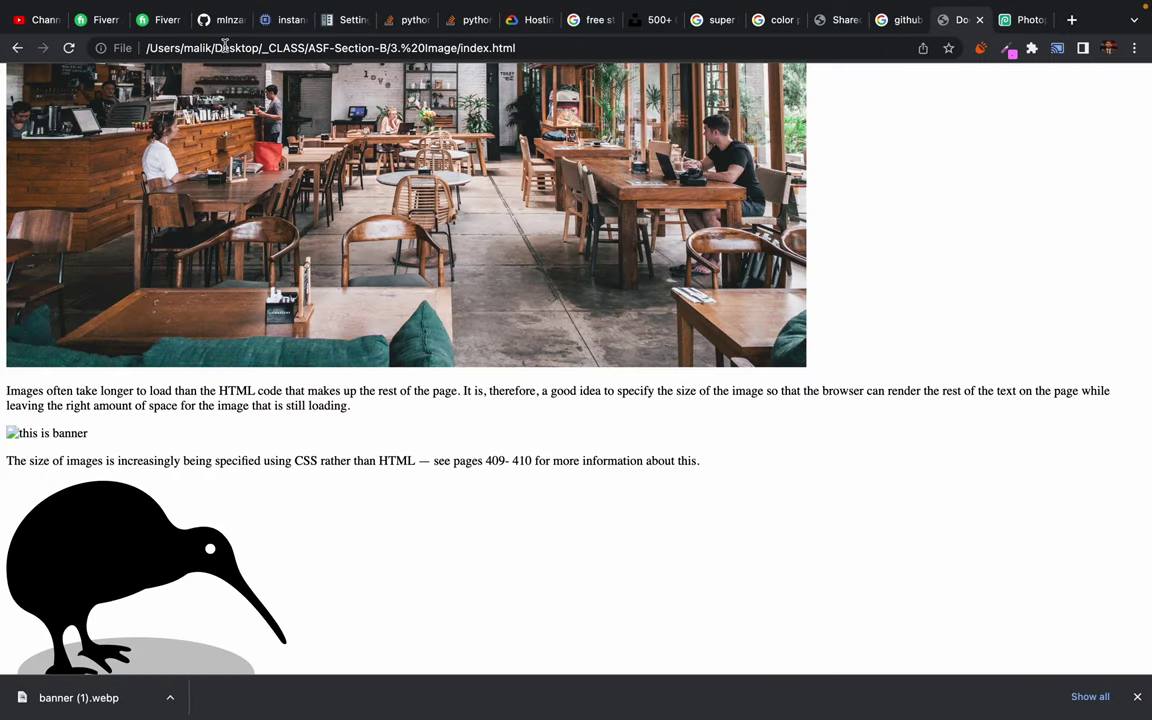
pyautogui.click(70, 48)
pyautogui.click(70, 48)
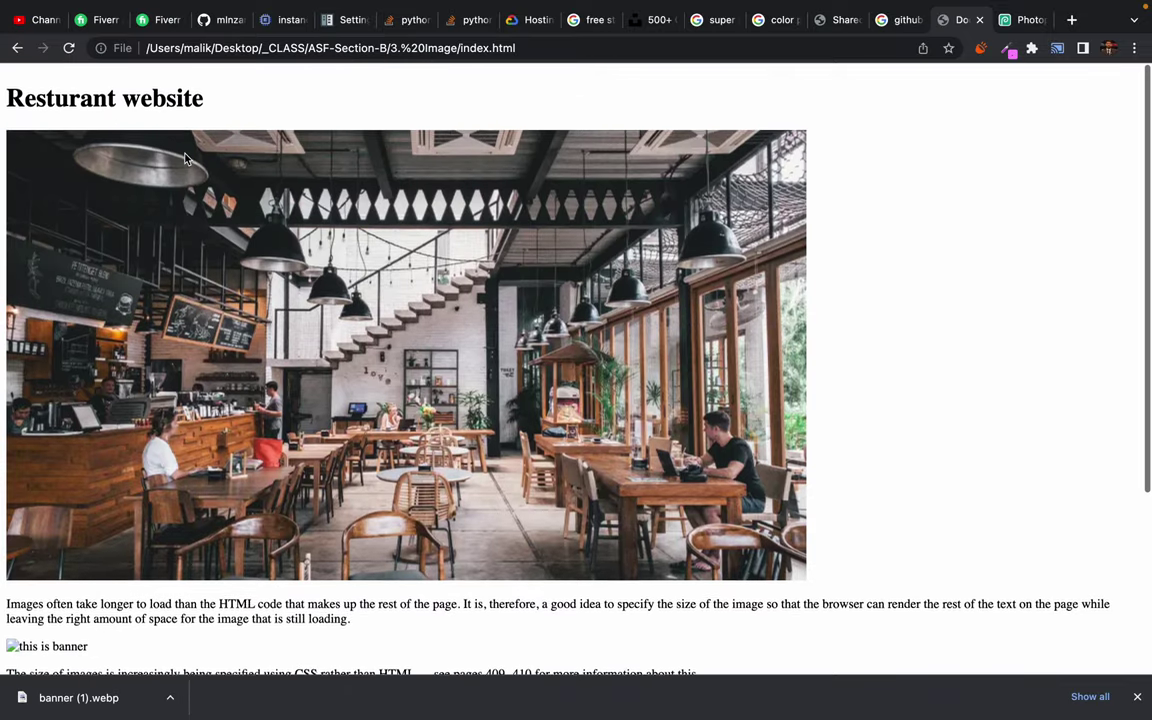
pyautogui.scroll(2, 185, 158)
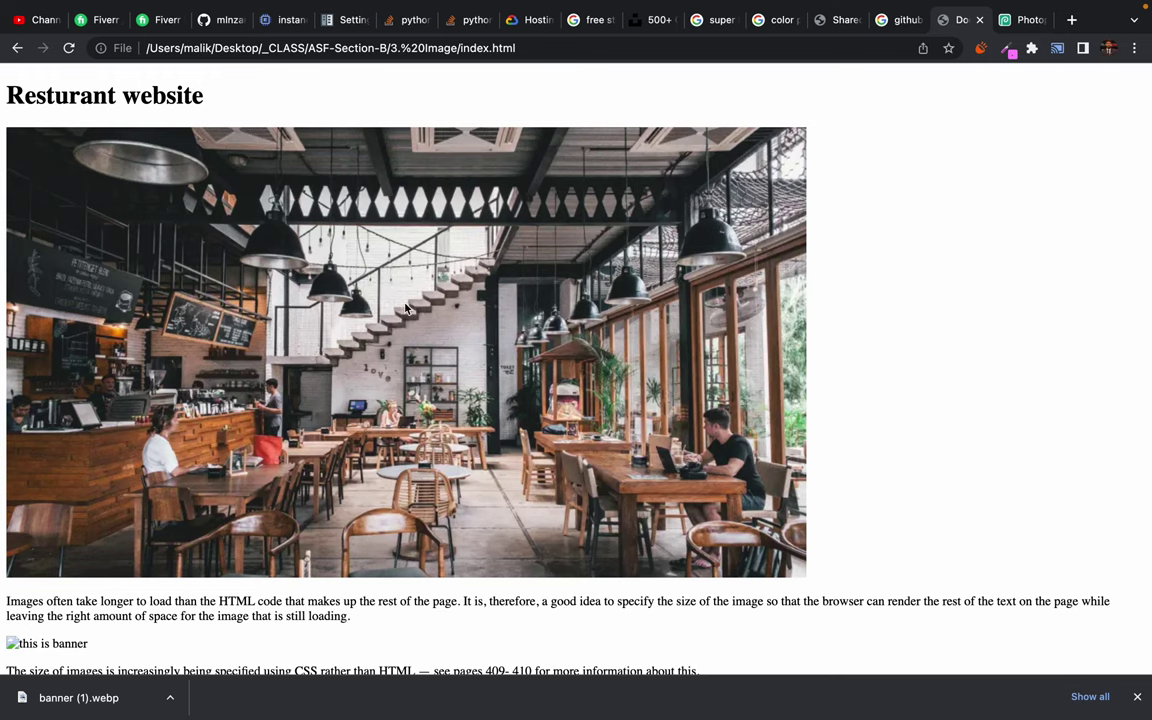
pyautogui.scroll(-3, 410, 300)
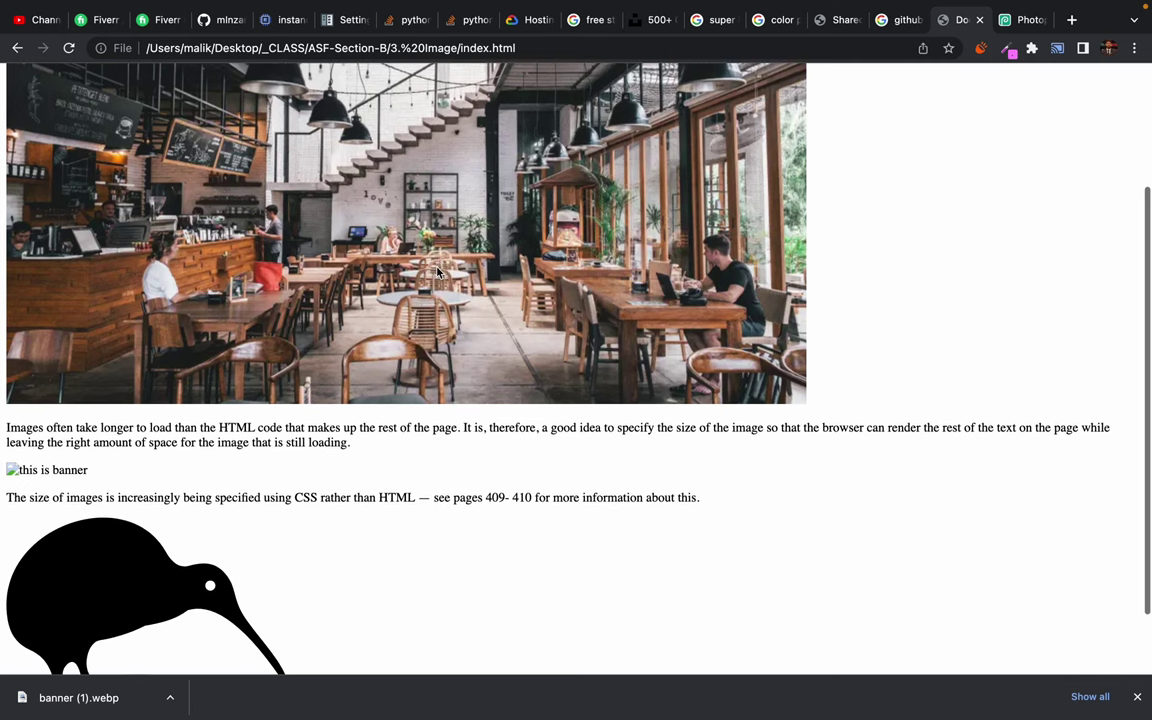
pyautogui.scroll(3, 437, 272)
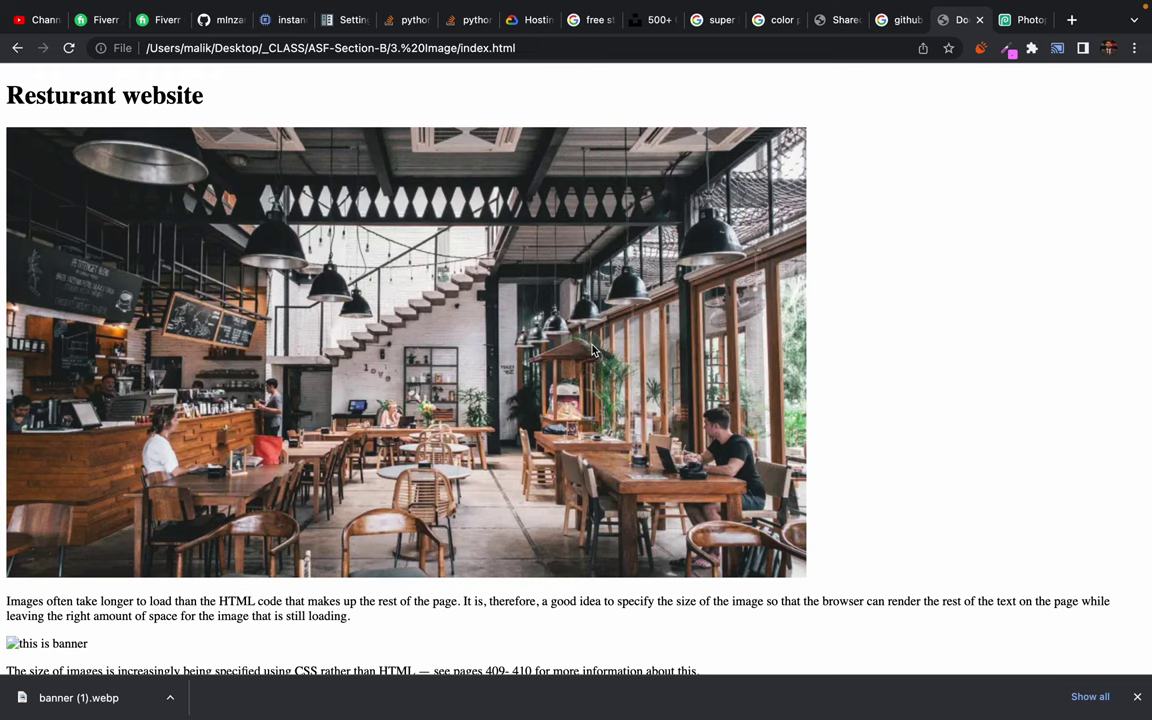
pyautogui.scroll(-4, 342, 404)
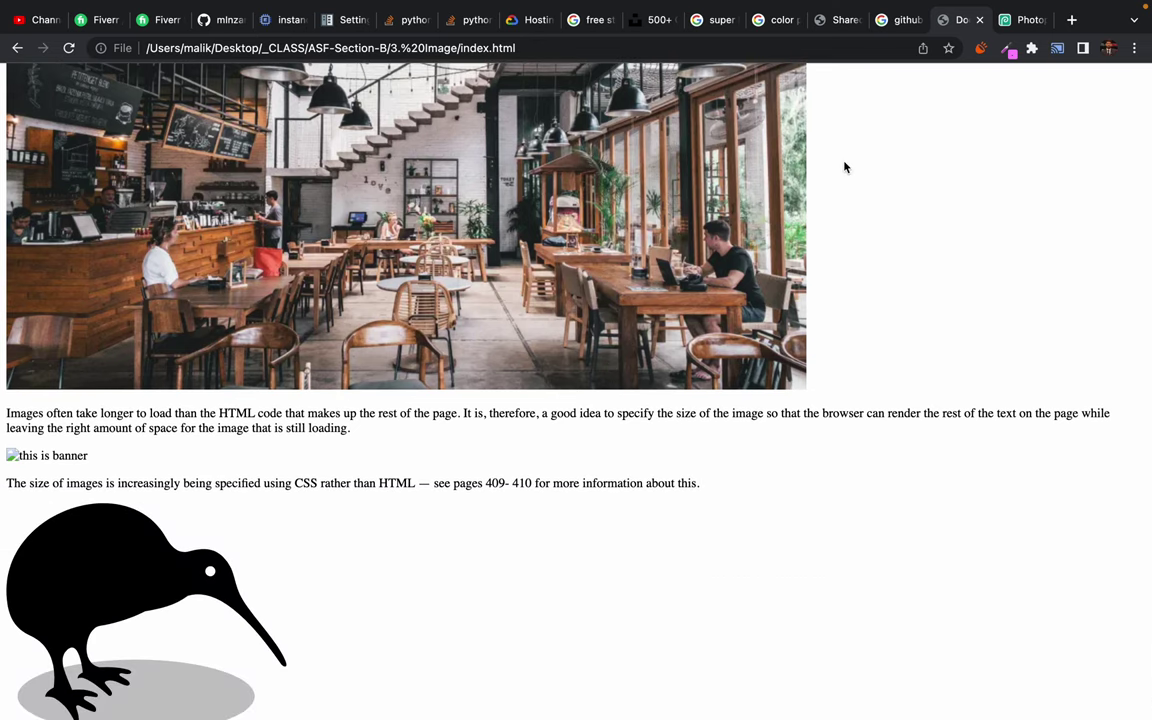
# Rearrange the full-screen spaces after Desktop into the order Preview, Code, Google Chrome, and return to Chrome.
pyautogui.moveTo(815, 8)
pyautogui.hotkey('ctrl', 'Left')
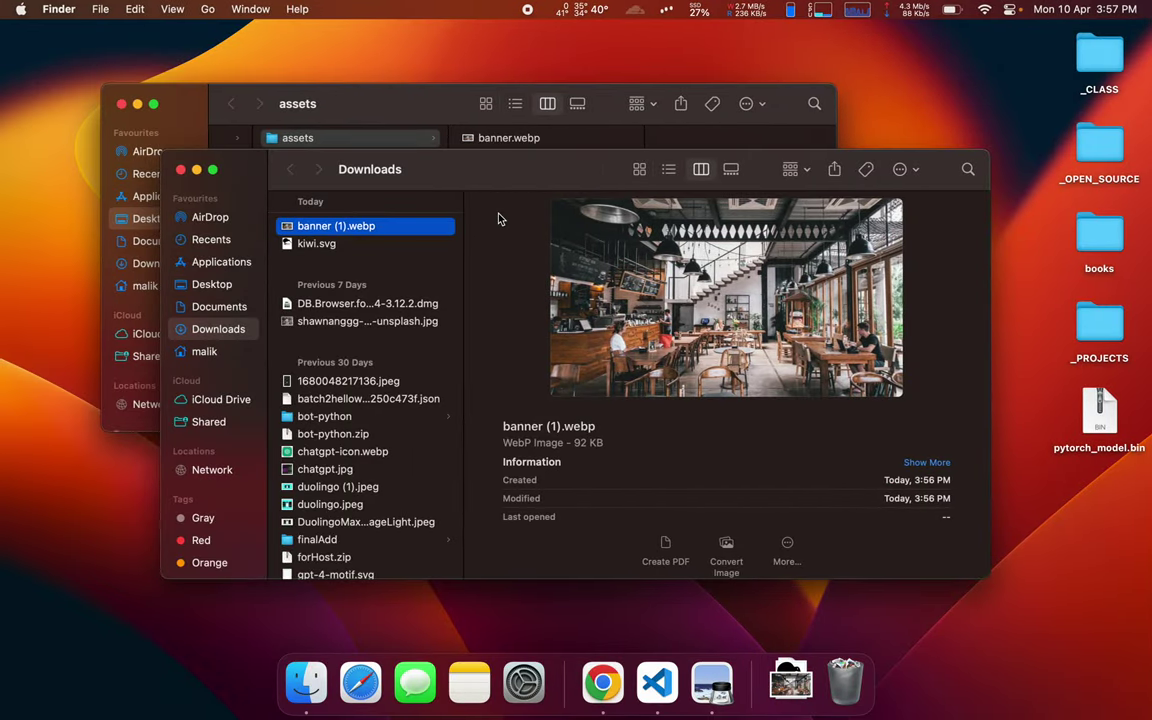
pyautogui.hotkey('ctrl', 'Right')
pyautogui.hotkey('ctrl', 'Right')
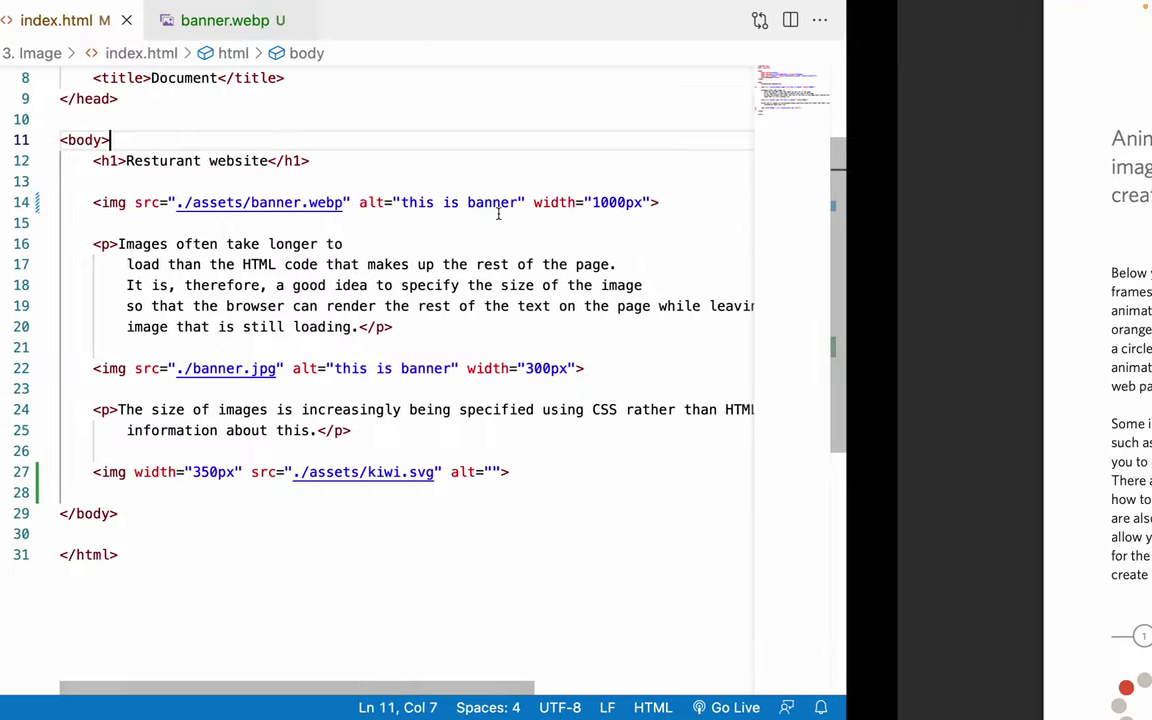
pyautogui.hotkey('ctrl', 'Up')
pyautogui.moveTo(455, 55); pyautogui.dragTo(859, 51)
pyautogui.moveTo(655, 66); pyautogui.dragTo(505, 60)
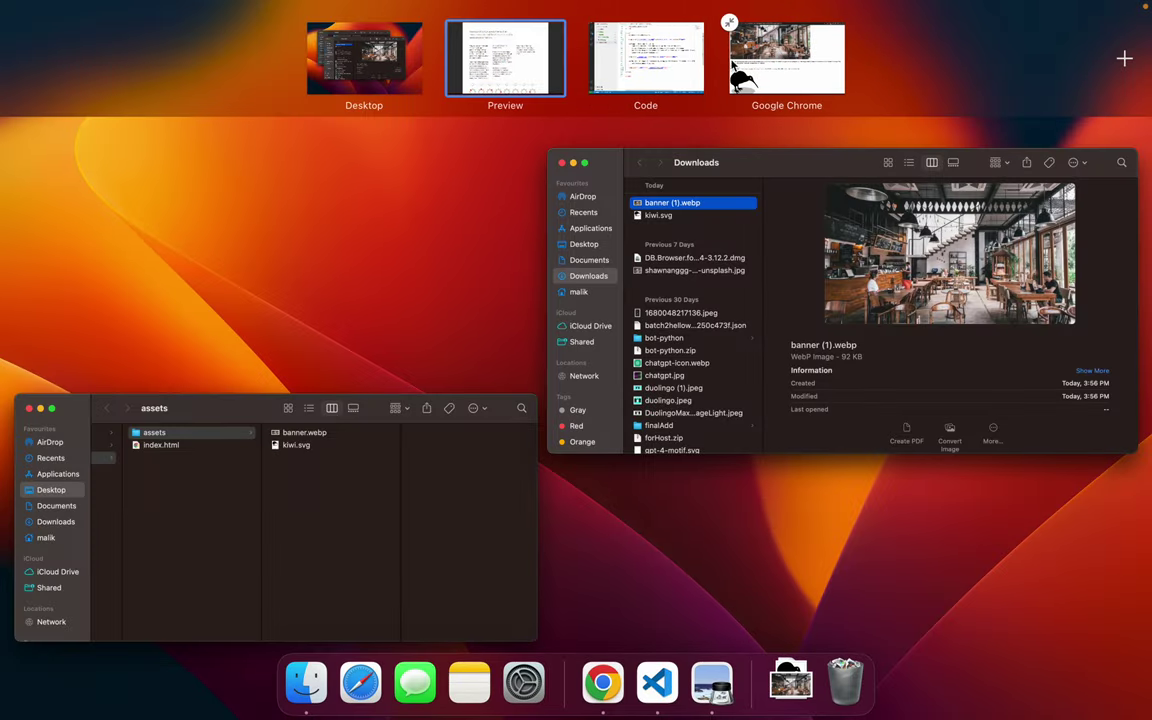
pyautogui.click(798, 65)
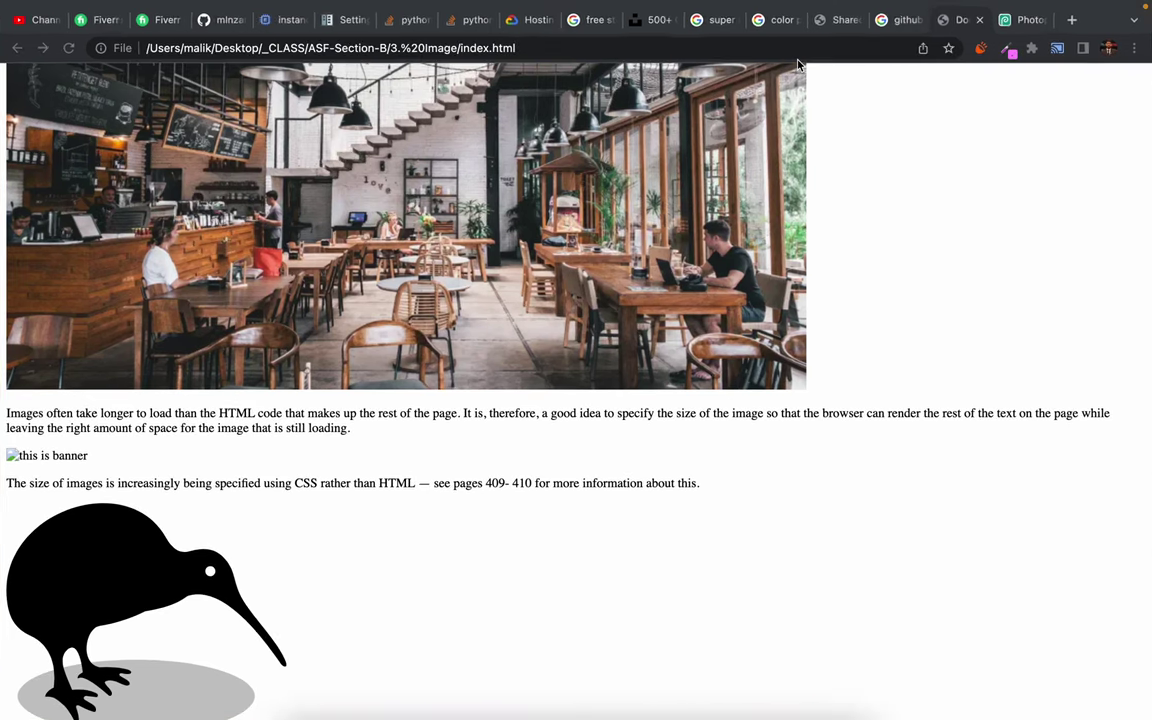
# Switch to the Photopea page, open the web export settings for the banner image and choose webP as the format.
pyautogui.click(1025, 19)
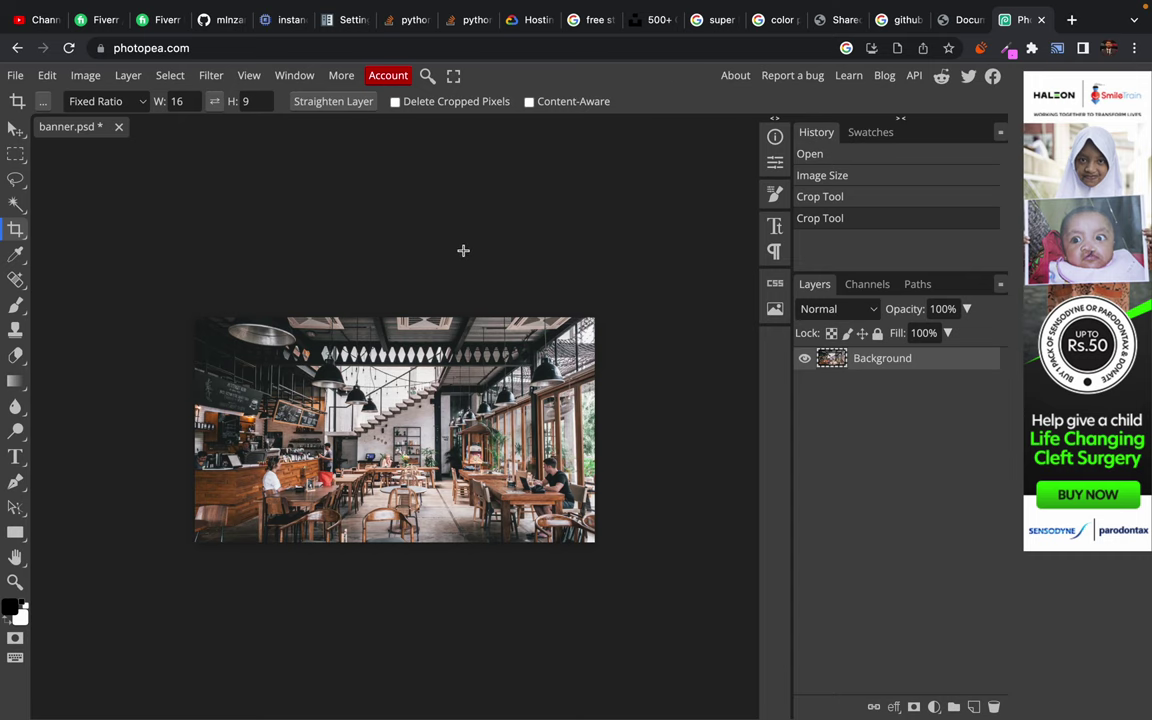
pyautogui.hotkey('ctrl', 'Left')
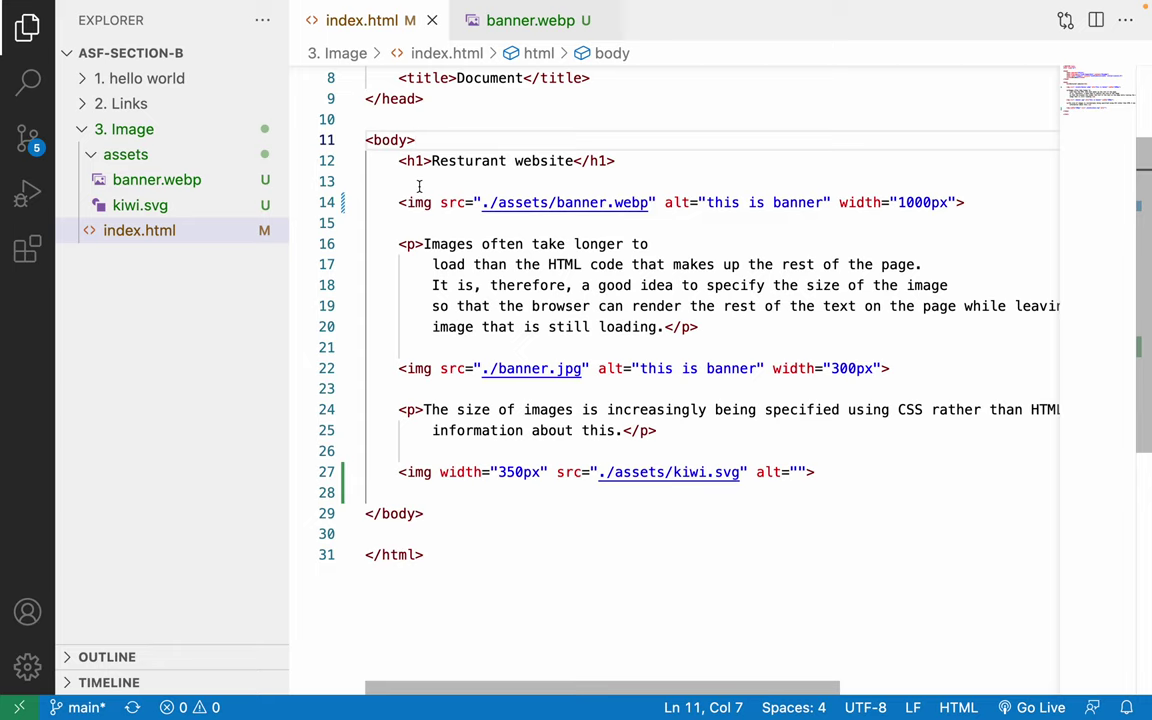
pyautogui.hotkey('ctrl', 'Right')
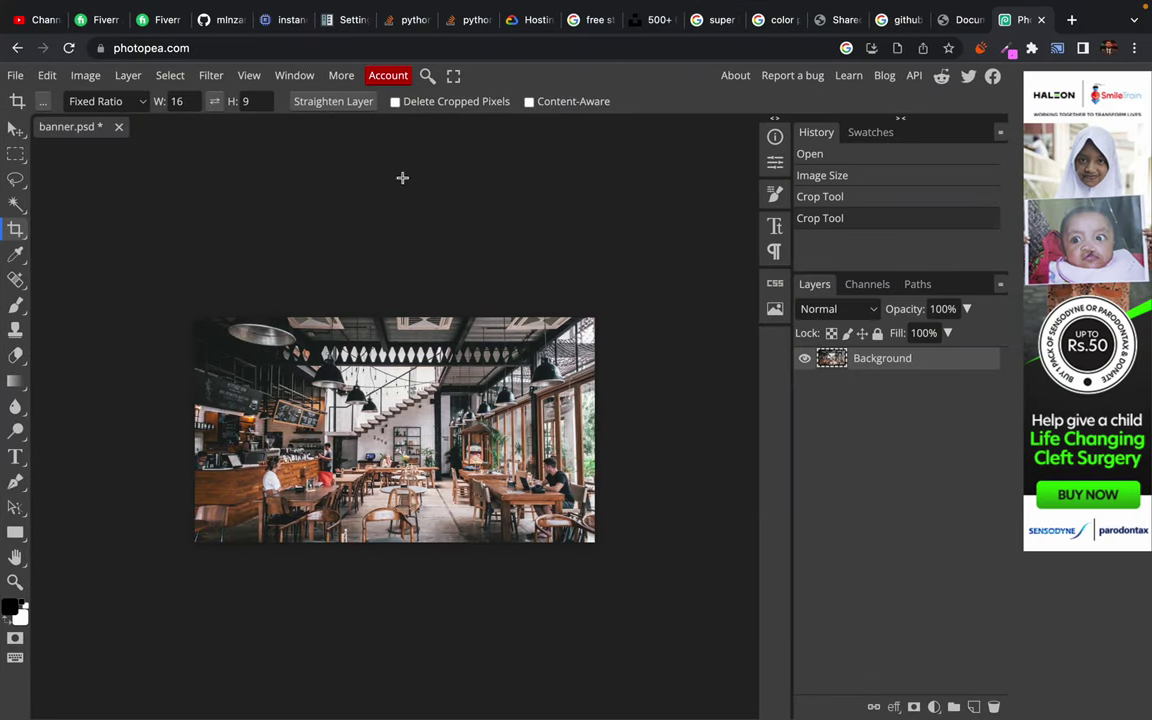
pyautogui.click(15, 75)
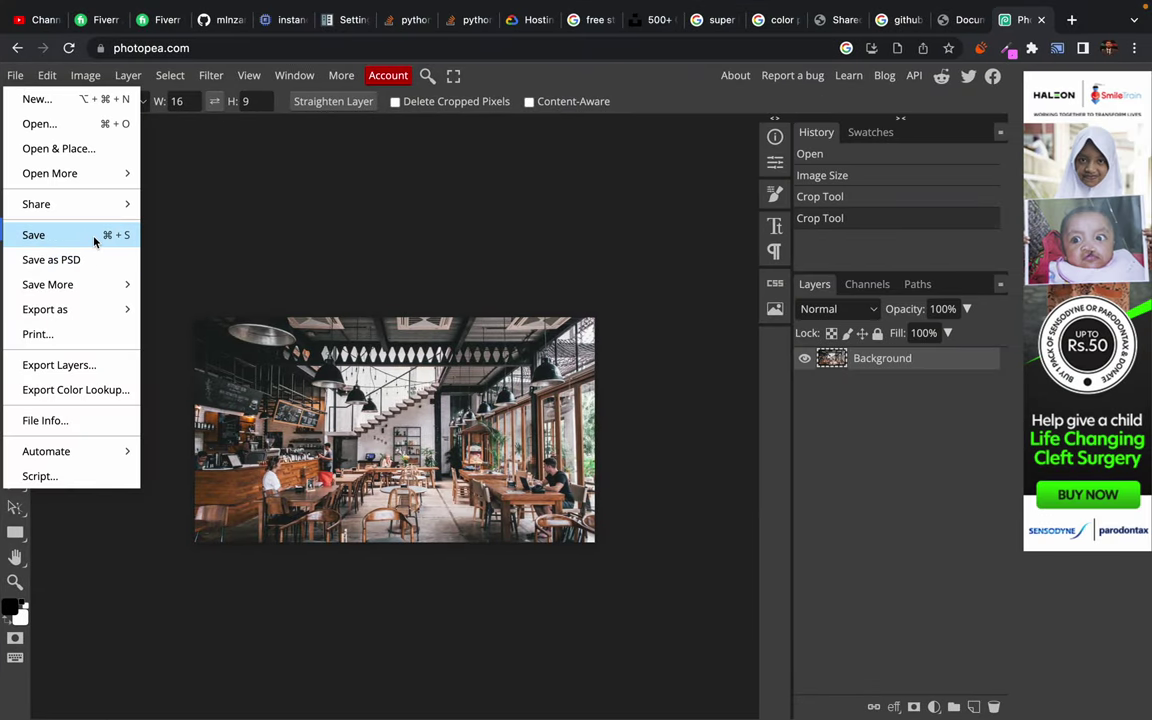
pyautogui.moveTo(108, 314)
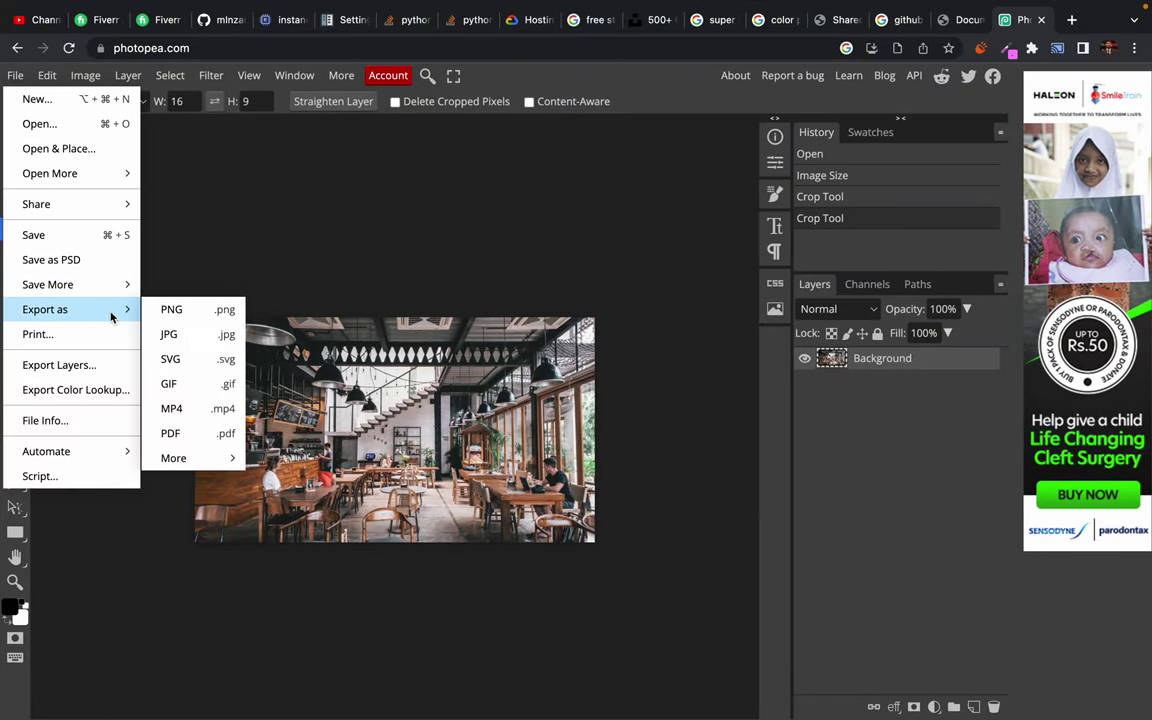
pyautogui.click(172, 306)
pyautogui.click(664, 215)
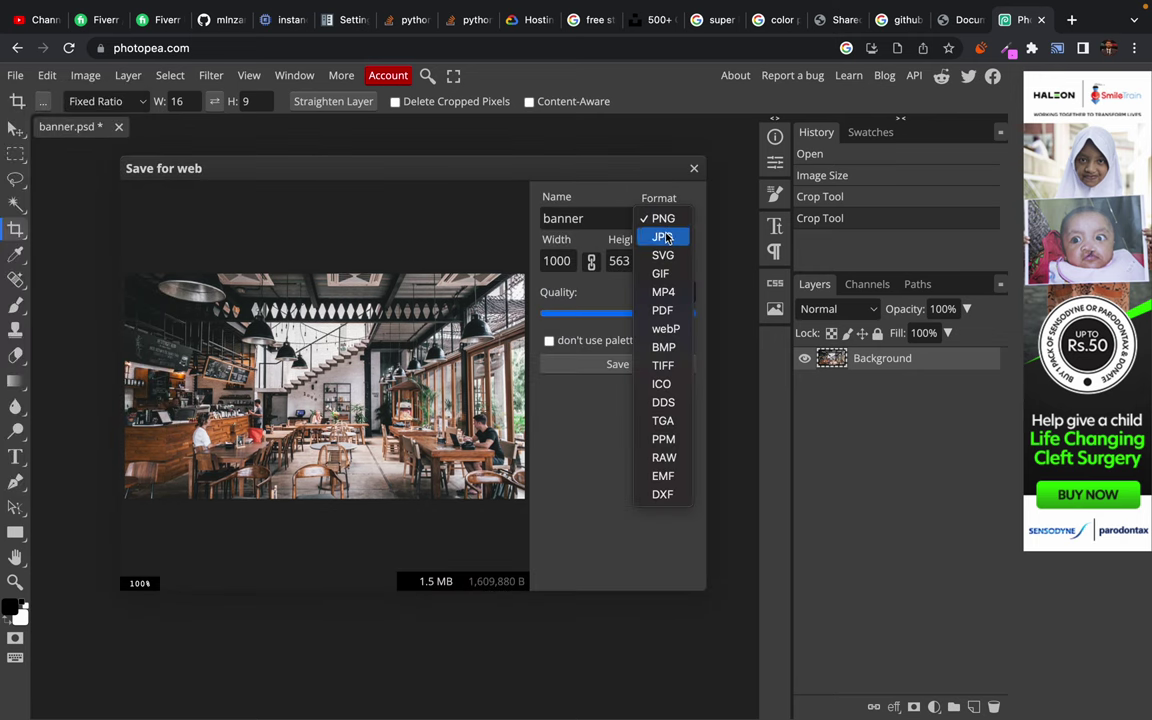
pyautogui.click(666, 329)
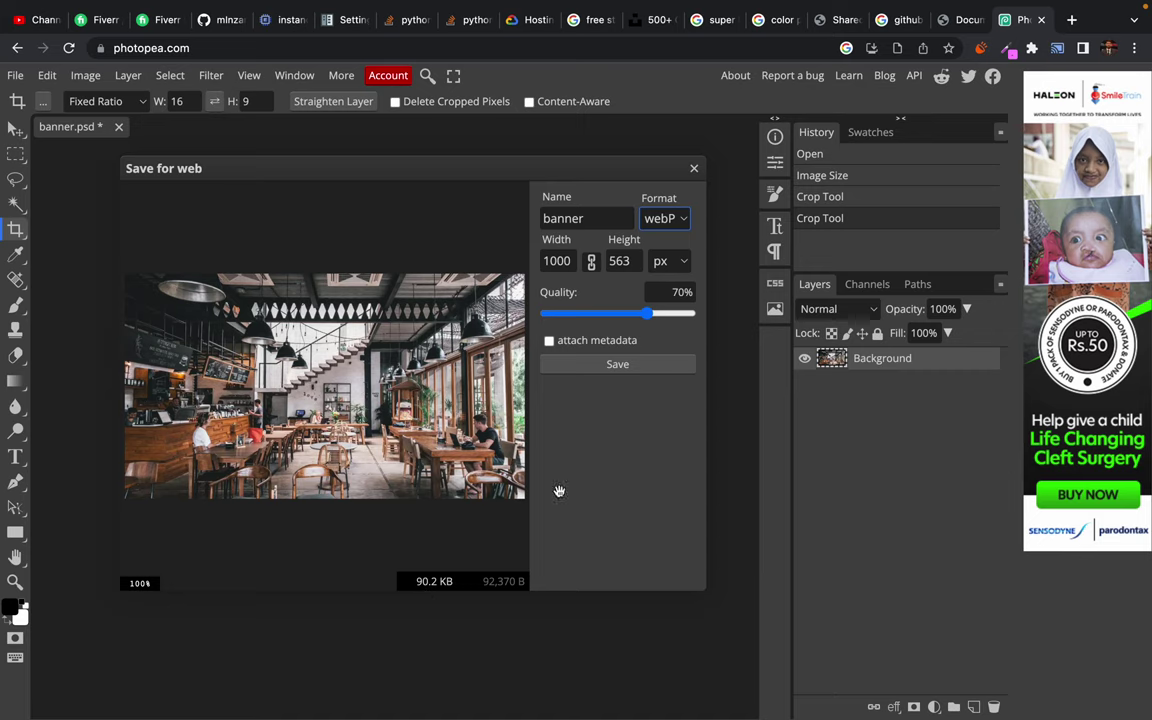
# Try the webP export at 100% quality, inspect the enlarged preview, reduce the quality again and close the export without saving.
pyautogui.moveTo(648, 313); pyautogui.dragTo(742, 318)
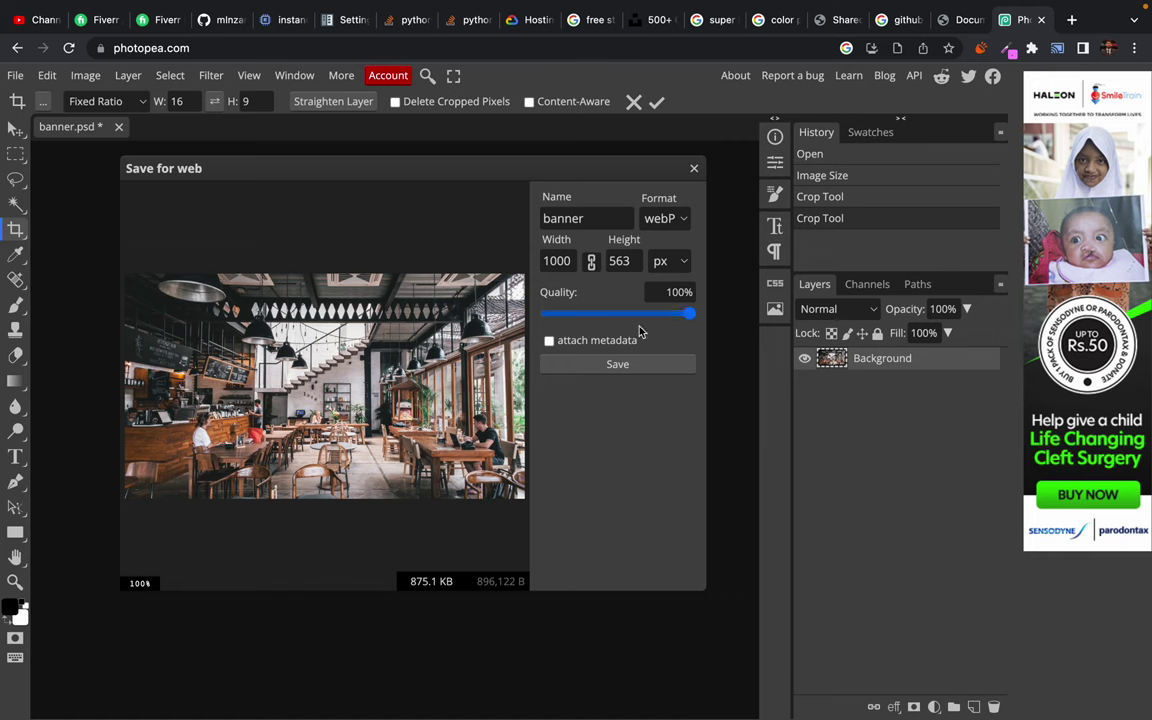
pyautogui.scroll(1, 193, 346)
pyautogui.scroll(2, 193, 346)
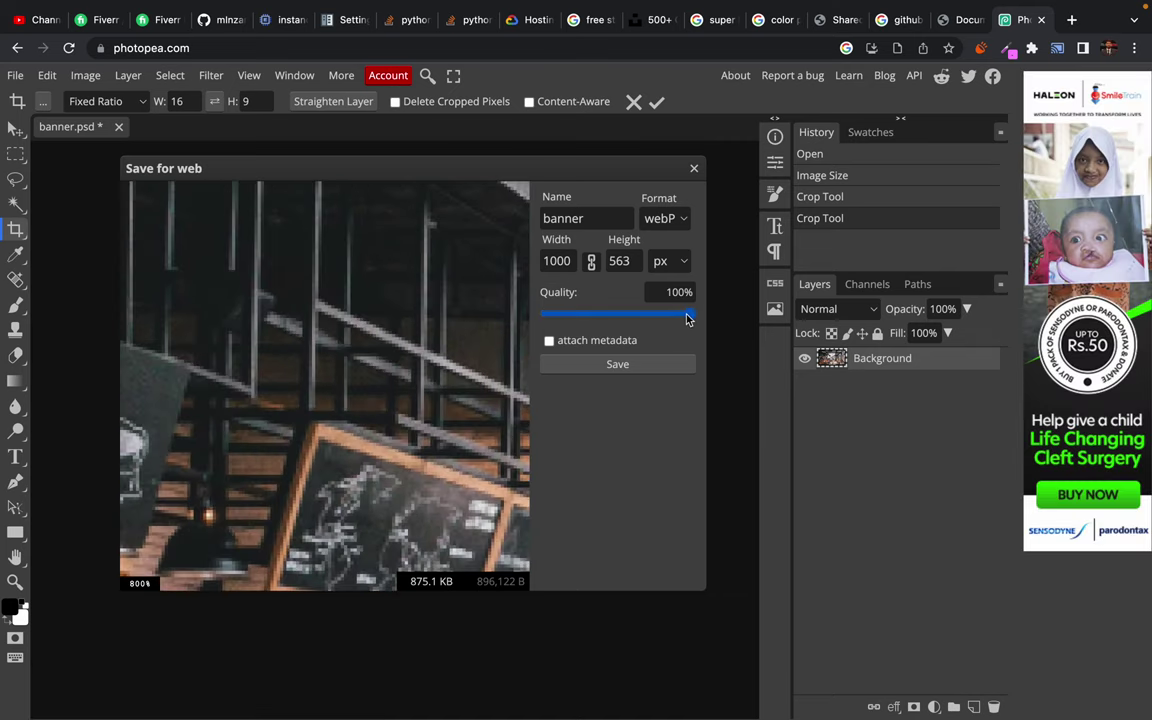
pyautogui.moveTo(689, 316); pyautogui.dragTo(648, 316)
pyautogui.click(694, 170)
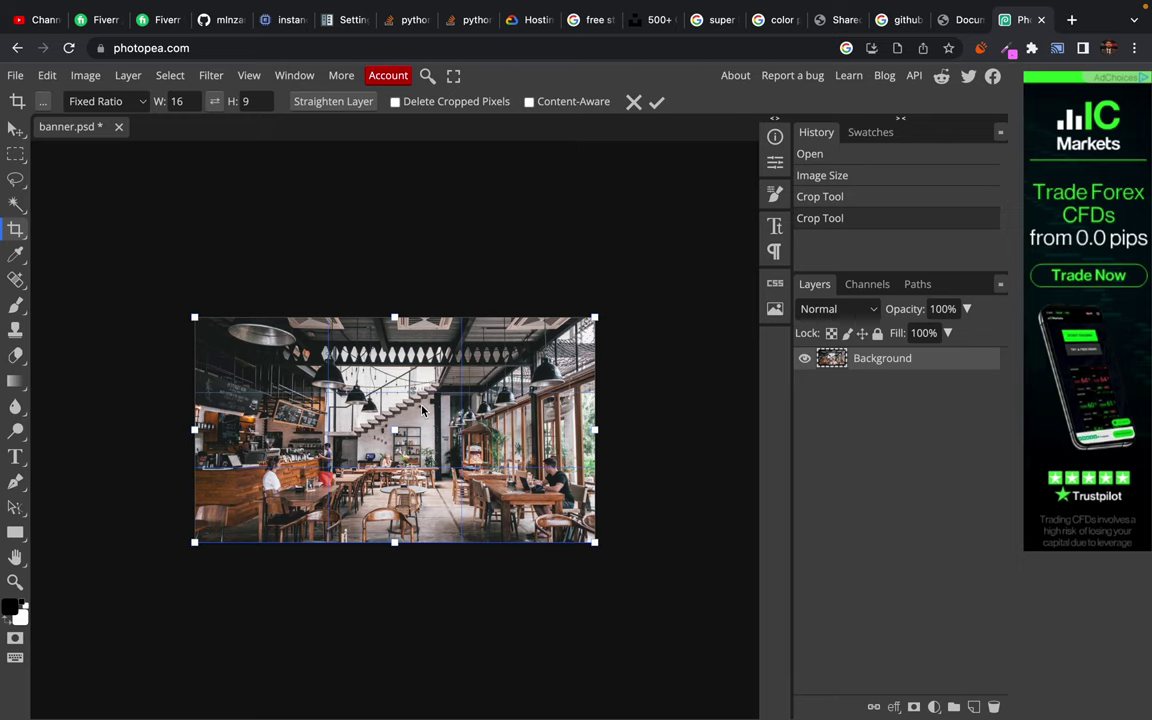
pyautogui.moveTo(507, 6)
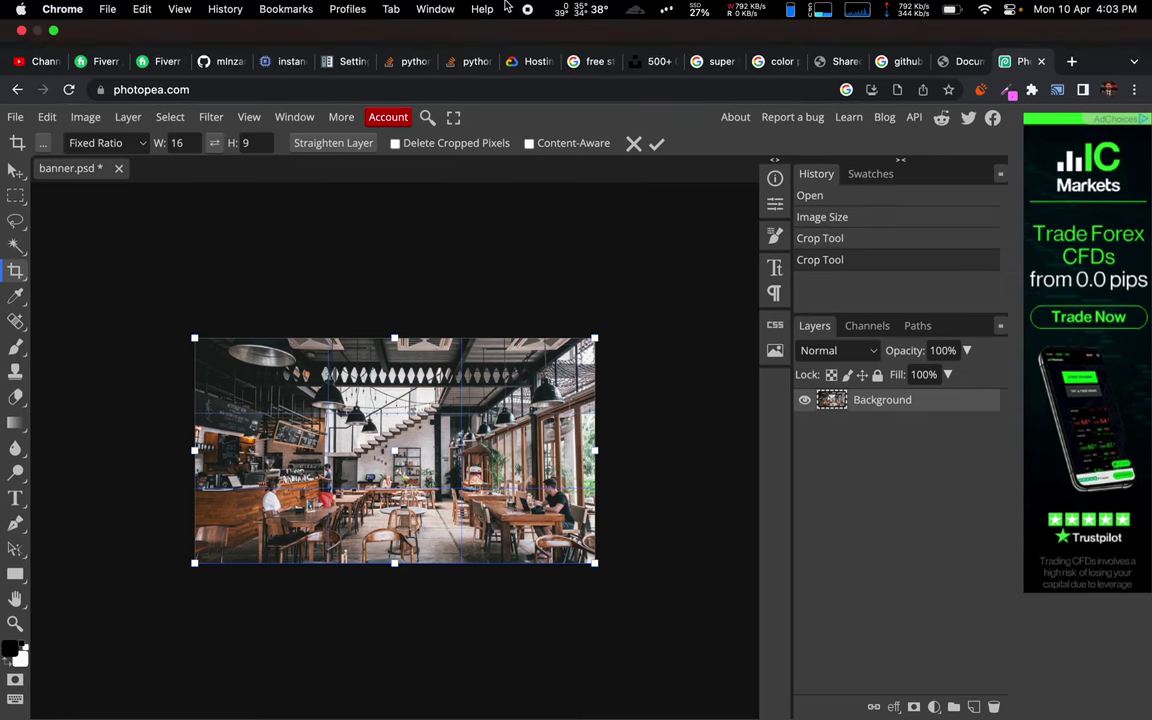